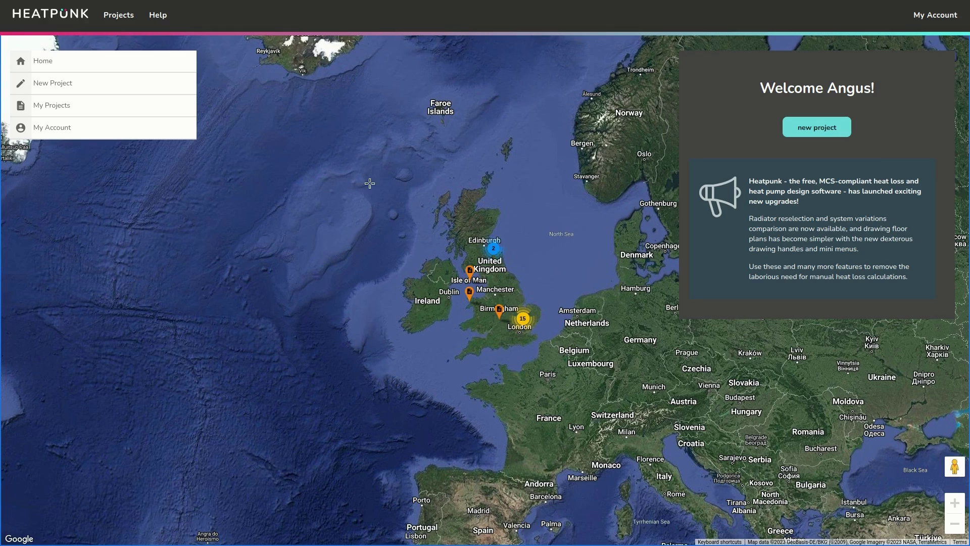
# Step: Look through the list of existing projects and return to the home page
pyautogui.click(56, 108)
pyautogui.scroll(-5, 394, 194)
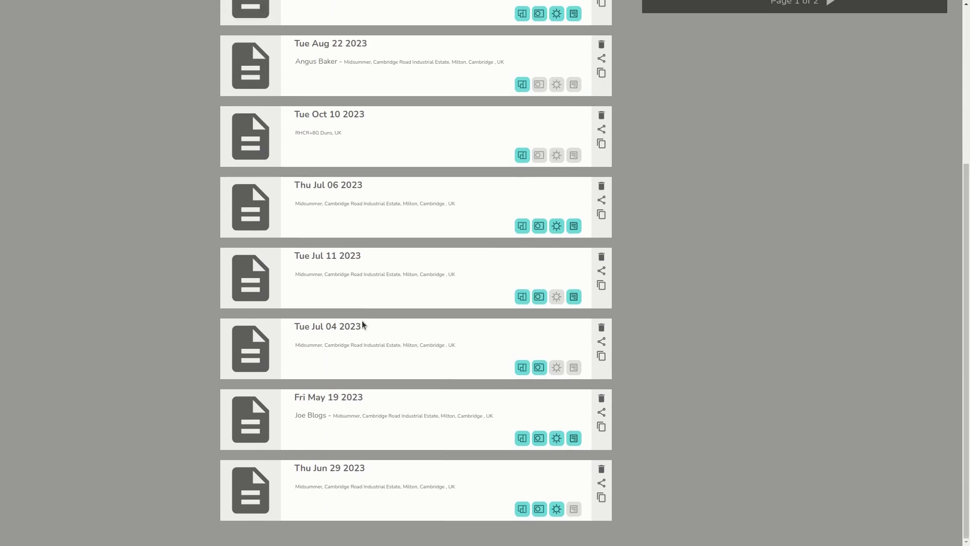
pyautogui.scroll(5, 384, 333)
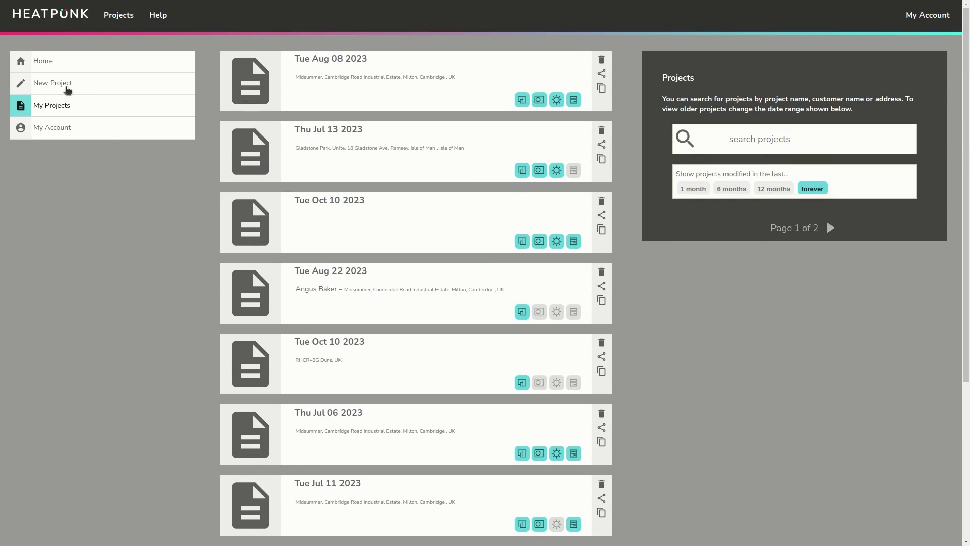
pyautogui.click(60, 62)
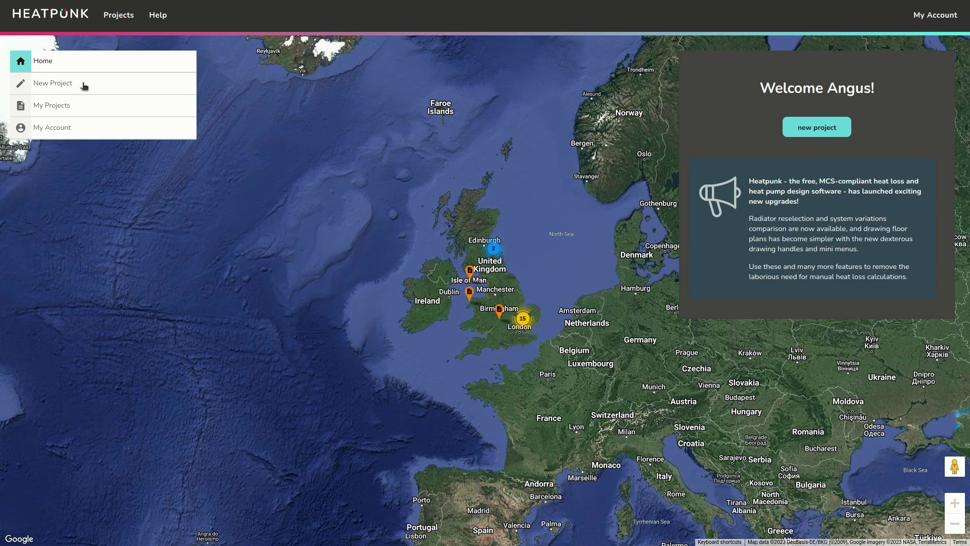
# Step: Start a new project named The Headlands and fill in the customer's name, phone number and email
pyautogui.click(73, 85)
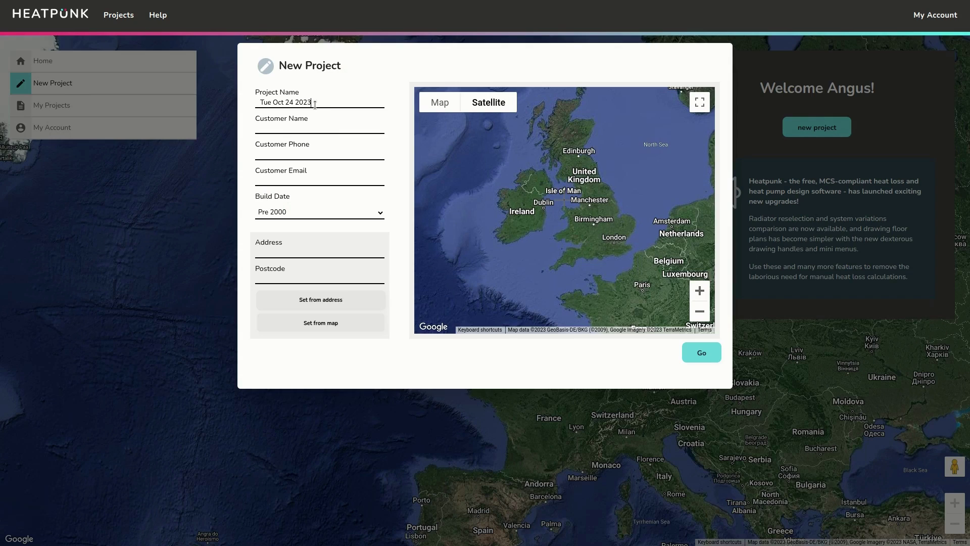
pyautogui.moveTo(314, 105); pyautogui.dragTo(251, 105)
pyautogui.write('The Headlna')
pyautogui.press('BackSpace')
pyautogui.press('BackSpace')
pyautogui.write('ands')
pyautogui.click(283, 129)
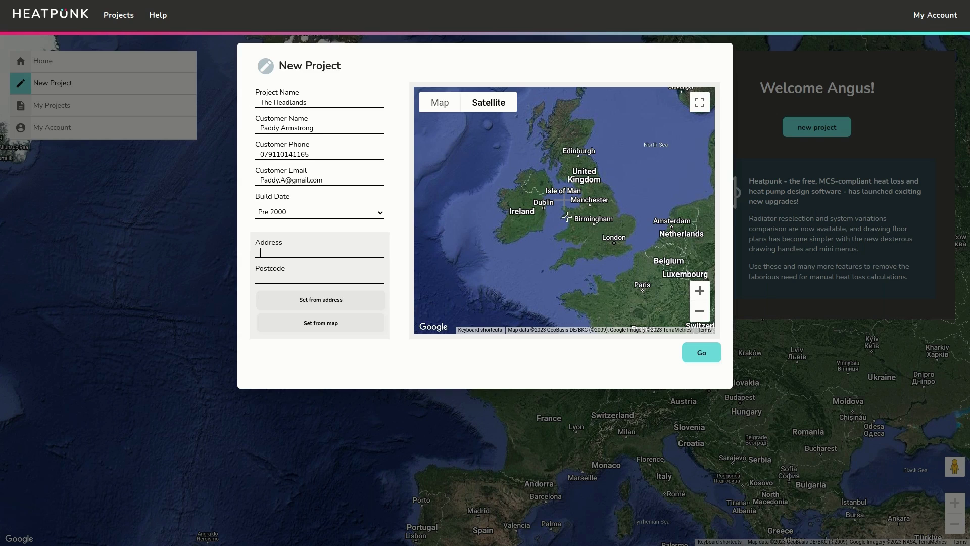
# Step: Enter the property's postcode, locate it on the satellite map, and fill in the address from the house's map position
pyautogui.moveTo(567, 217); pyautogui.dragTo(537, 223)
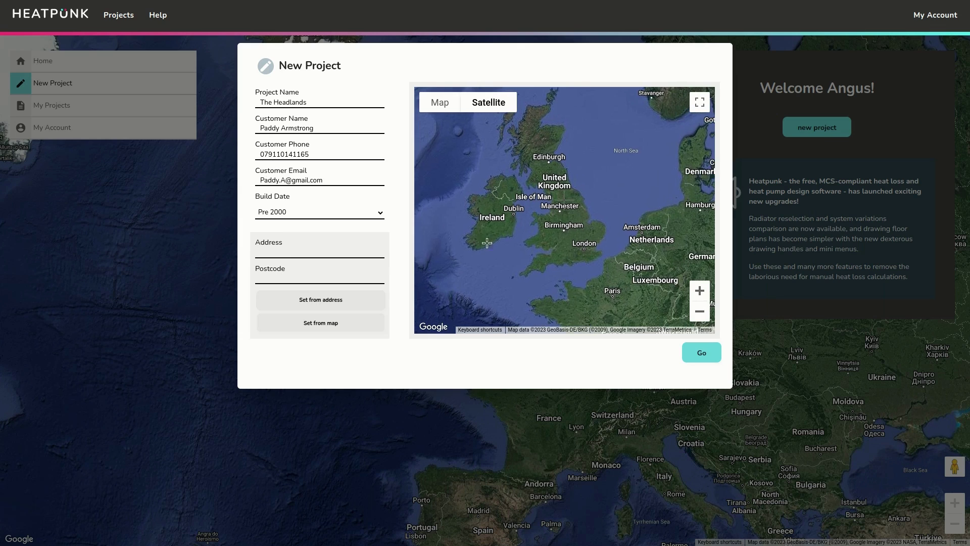
pyautogui.scroll(2, 554, 247)
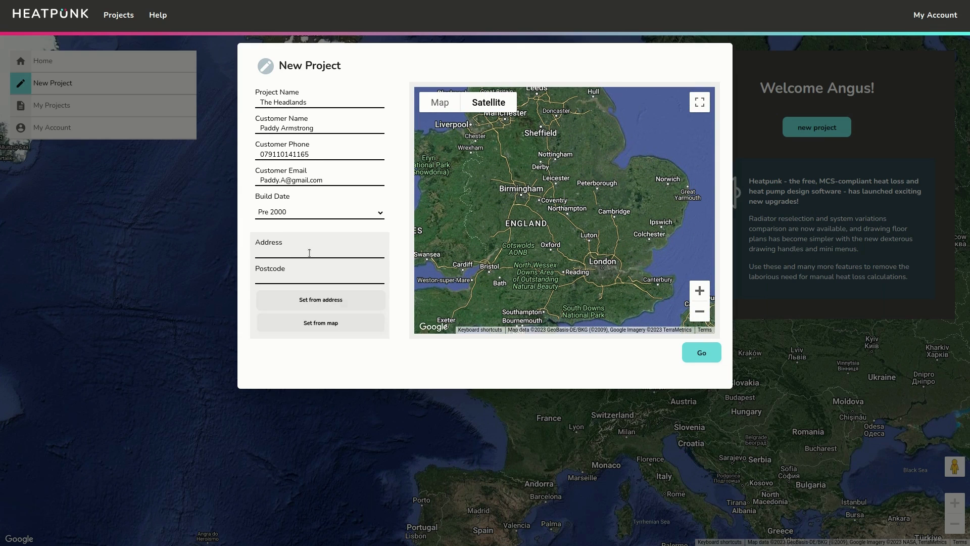
pyautogui.click(288, 277)
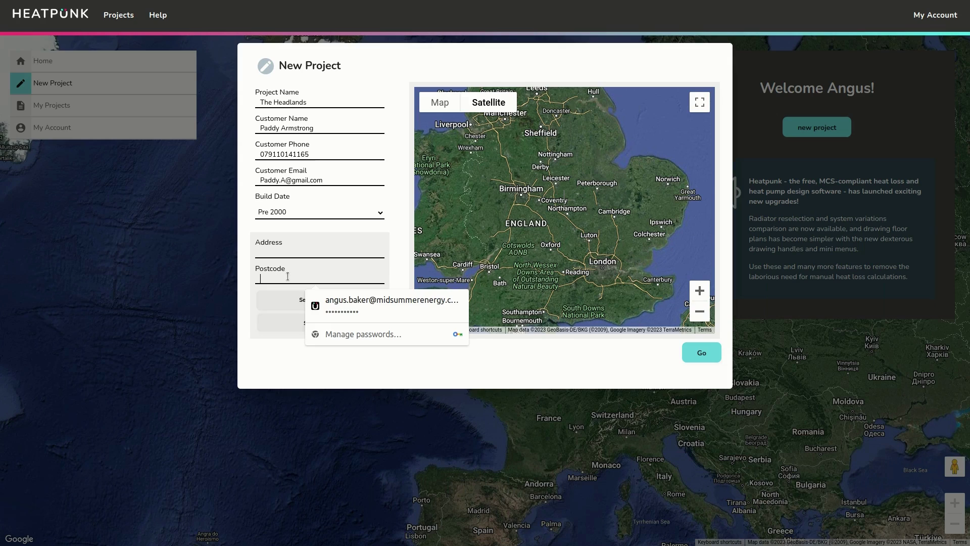
pyautogui.write('CA12 5EQ')
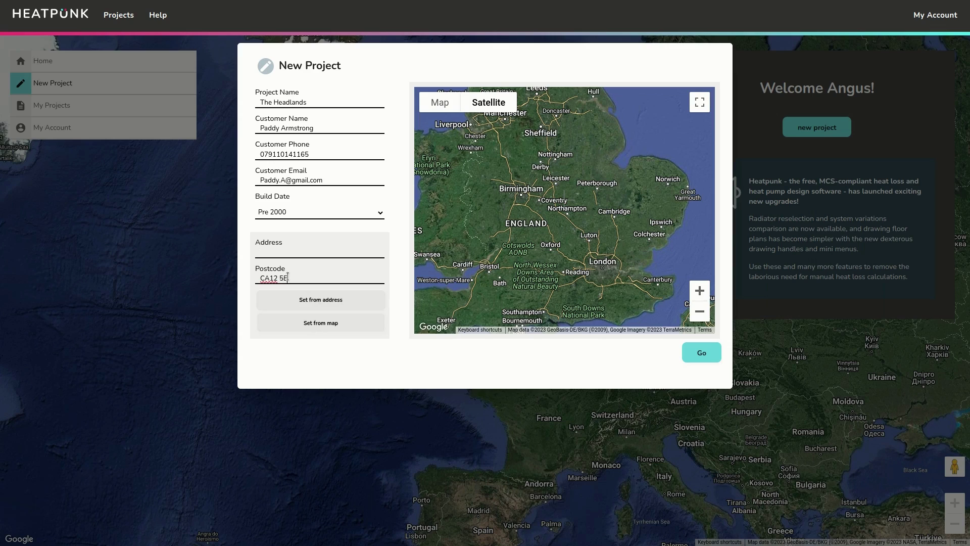
pyautogui.click(322, 305)
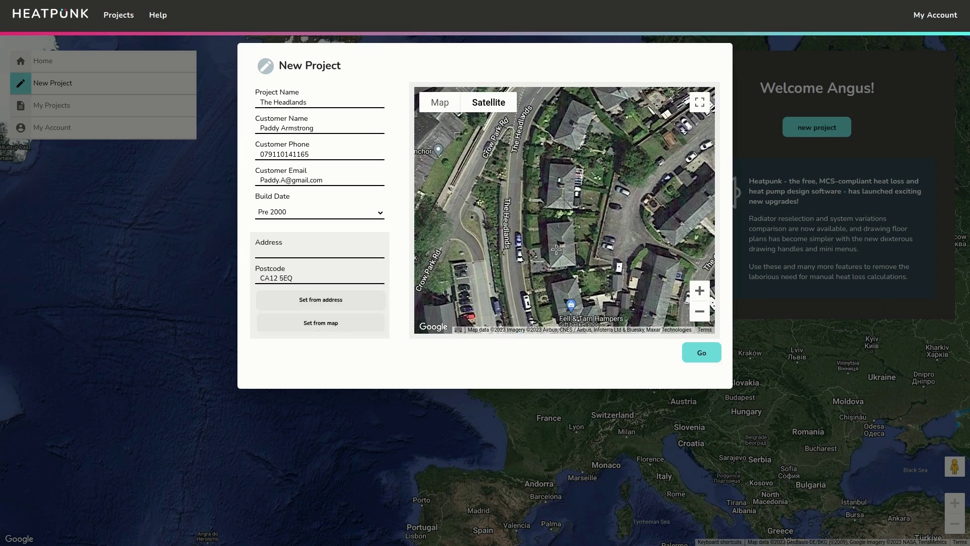
pyautogui.scroll(1, 555, 217)
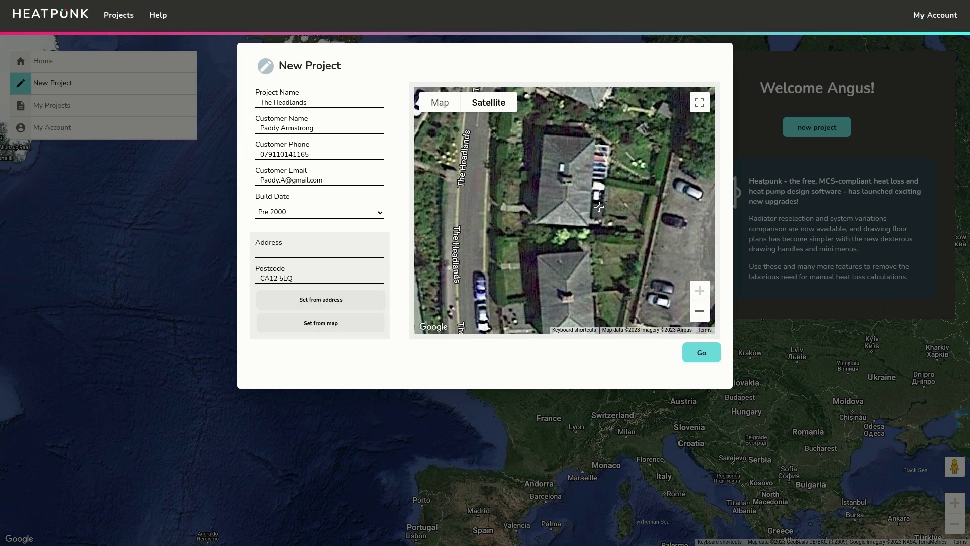
pyautogui.click(362, 331)
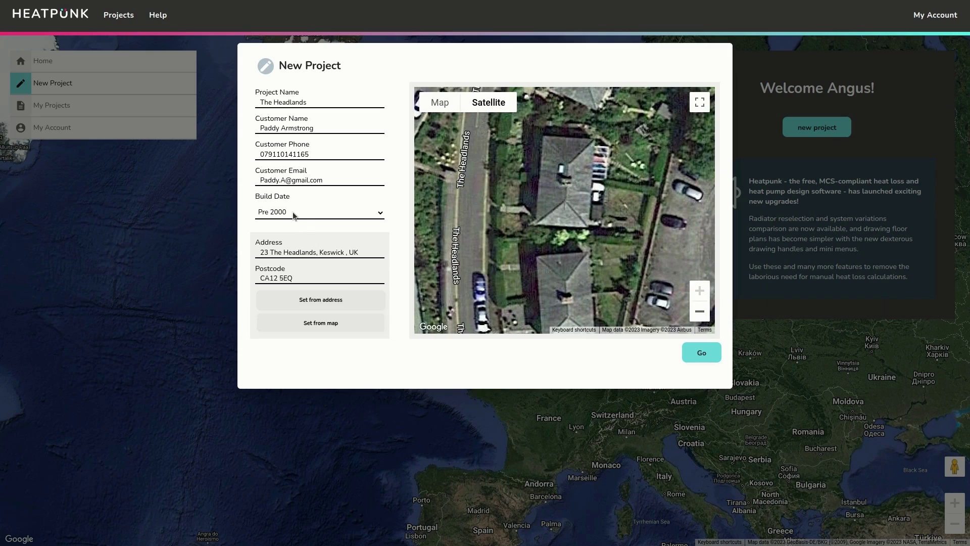
# Step: Set the build date to Post 2006 and create the project, dismissing the browser's offer to save a password
pyautogui.click(372, 210)
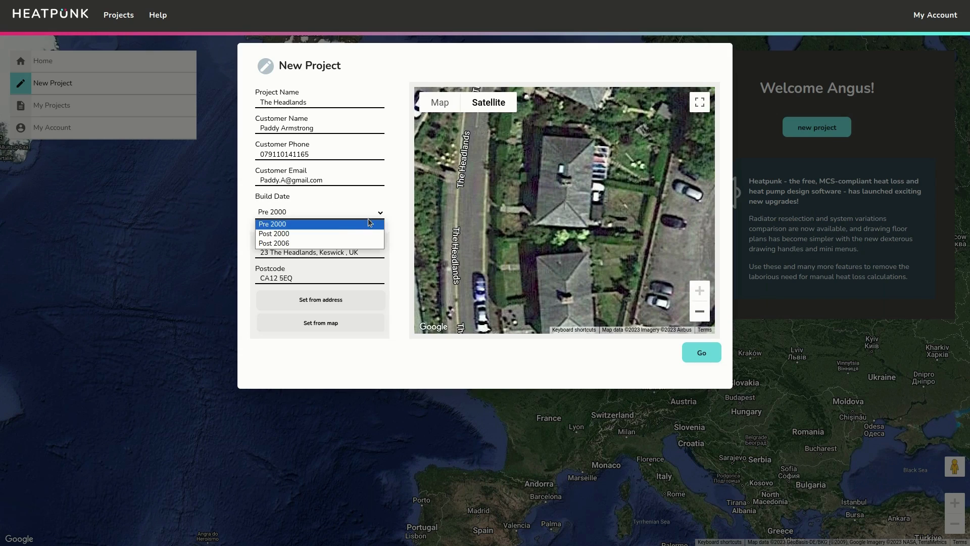
pyautogui.click(296, 226)
pyautogui.click(287, 213)
pyautogui.click(287, 232)
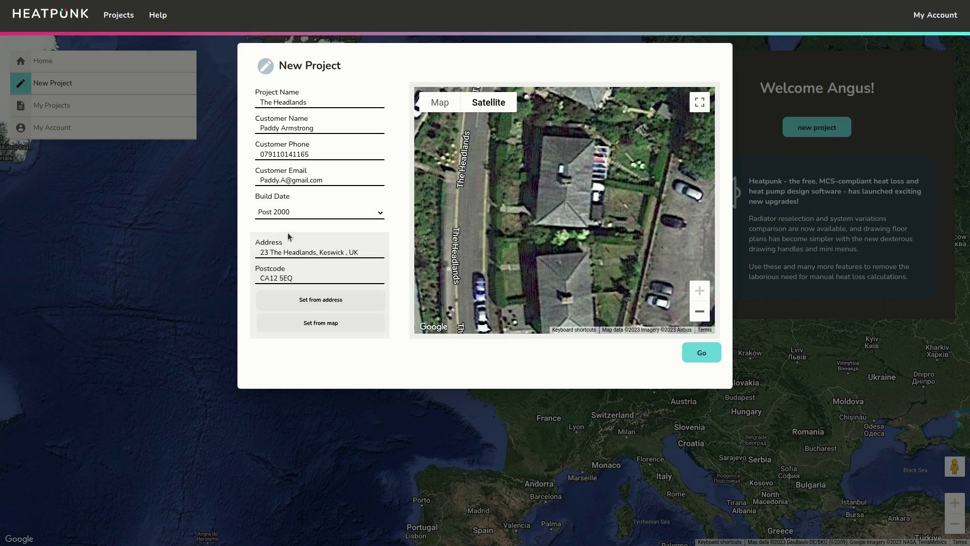
pyautogui.click(297, 213)
pyautogui.click(297, 233)
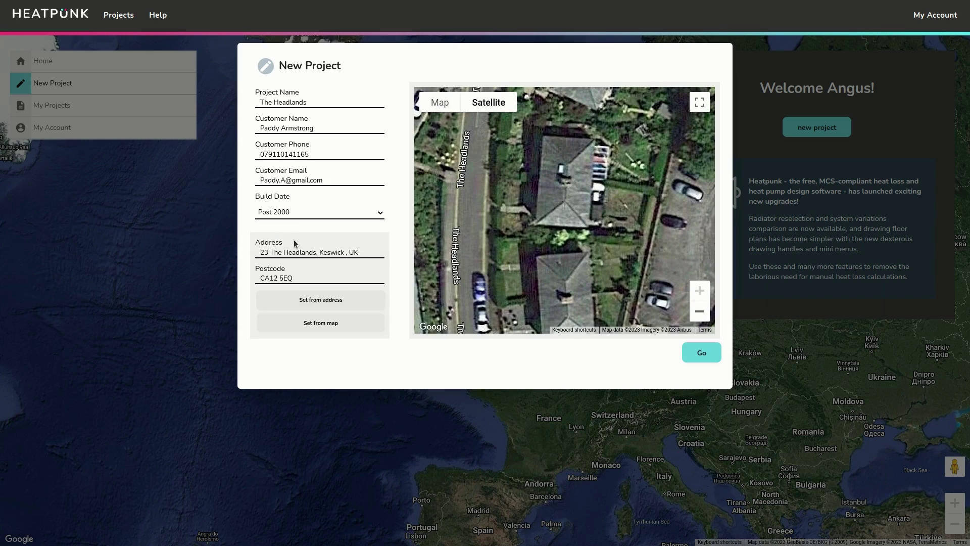
pyautogui.click(295, 211)
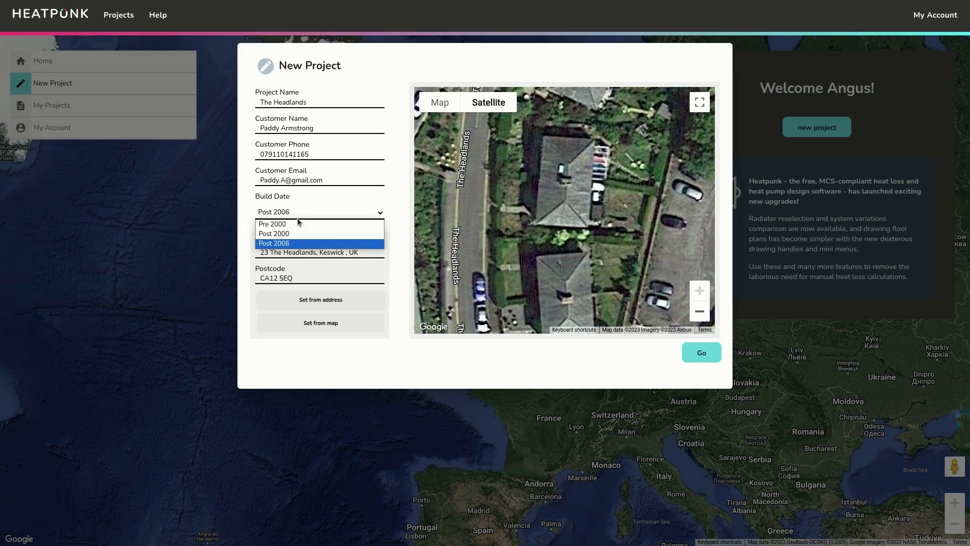
pyautogui.click(299, 246)
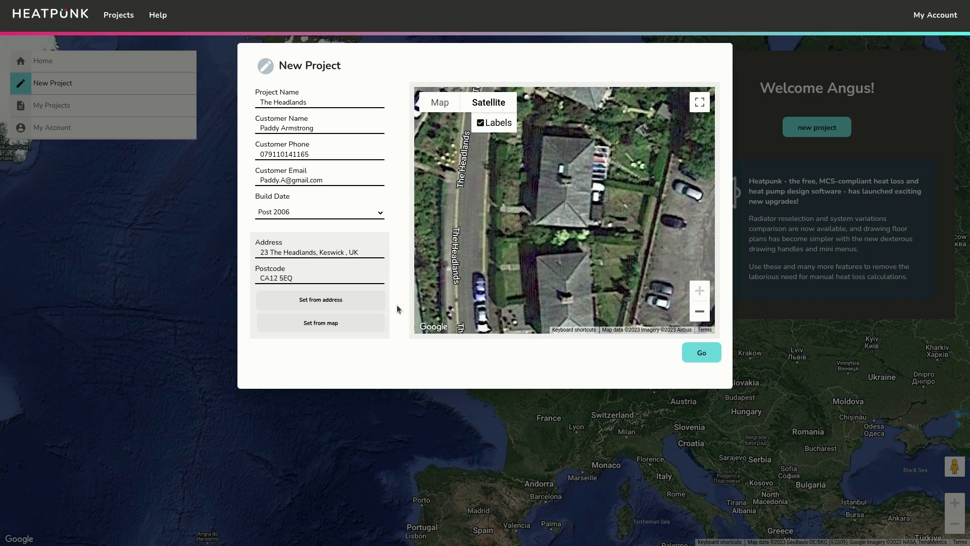
pyautogui.click(695, 354)
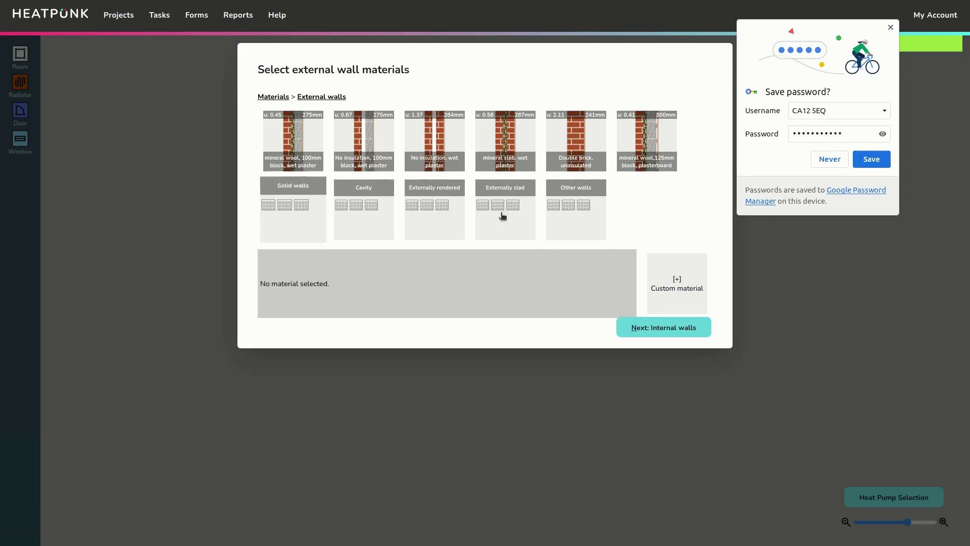
pyautogui.click(891, 28)
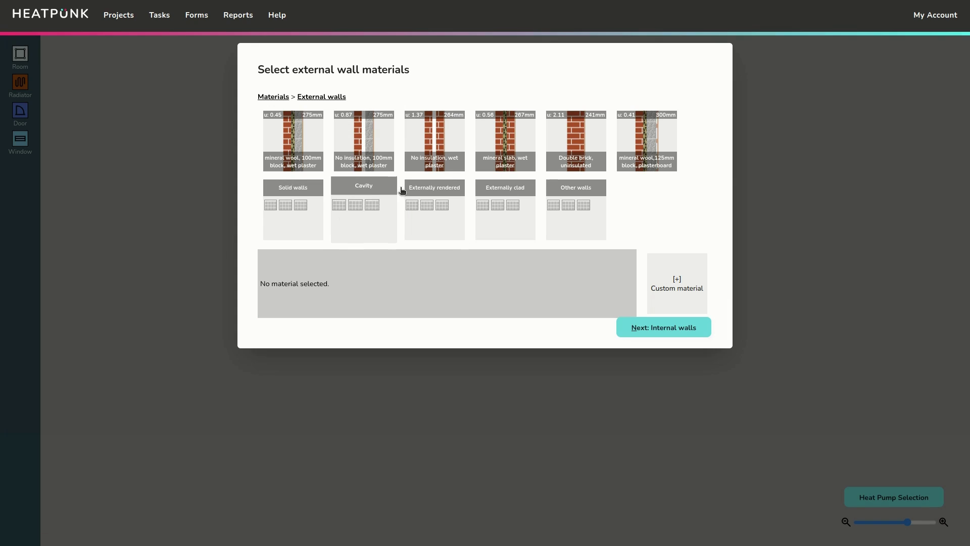
# Step: Add "mineral wool, 100mm block, wet plaster" and "Double brick, uninsulated" as the project's external wall materials
pyautogui.hotkey('ctrl', '+')
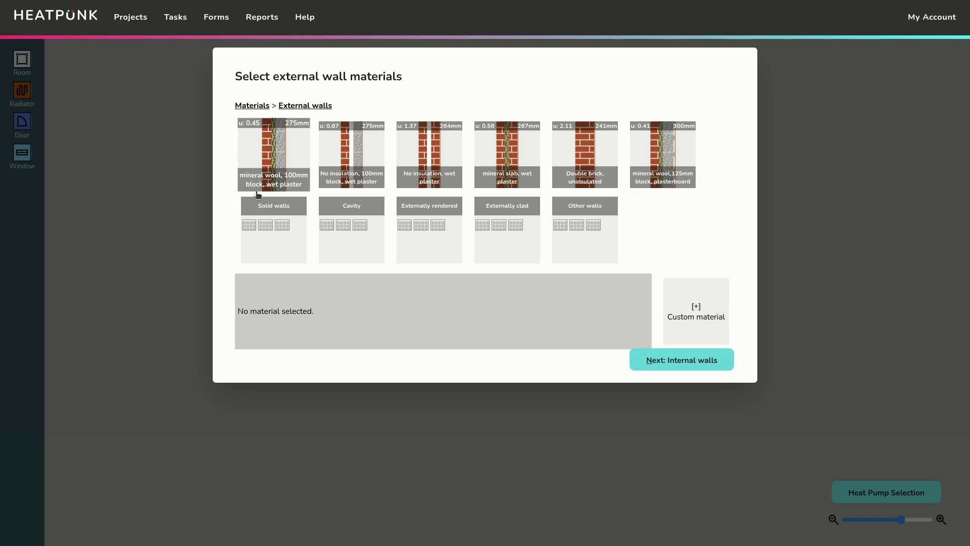
pyautogui.click(289, 161)
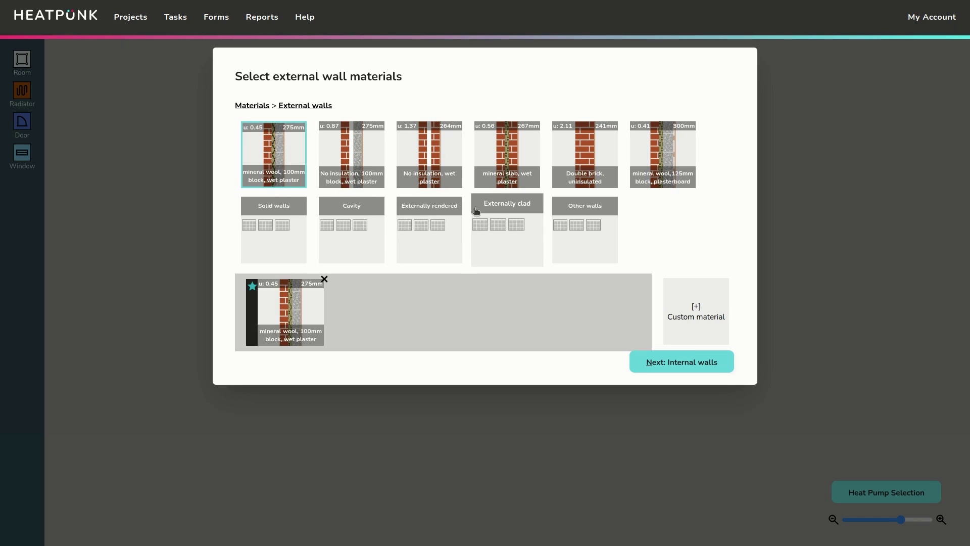
pyautogui.click(581, 162)
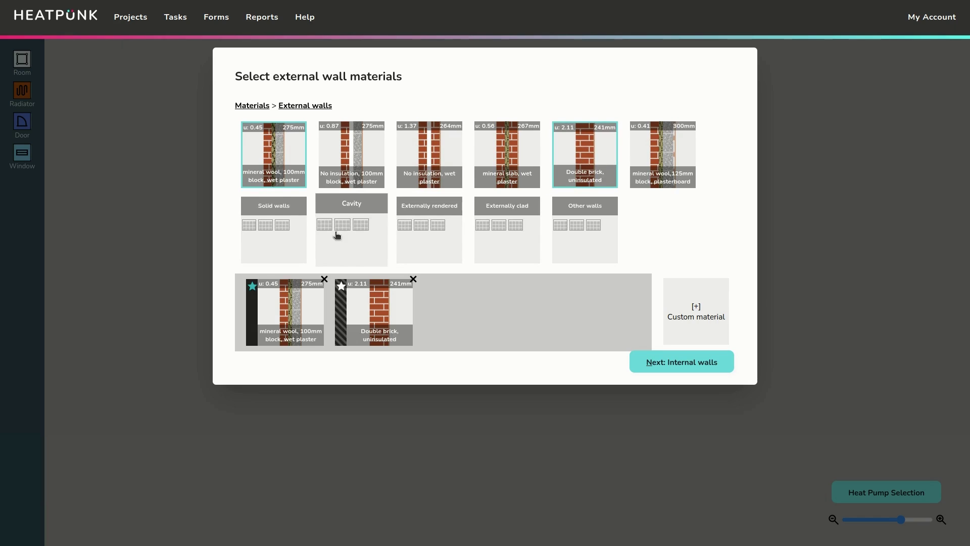
# Step: Examine the solid brick, solid stone and cavity brick/high performance block options among the external wall materials
pyautogui.click(290, 229)
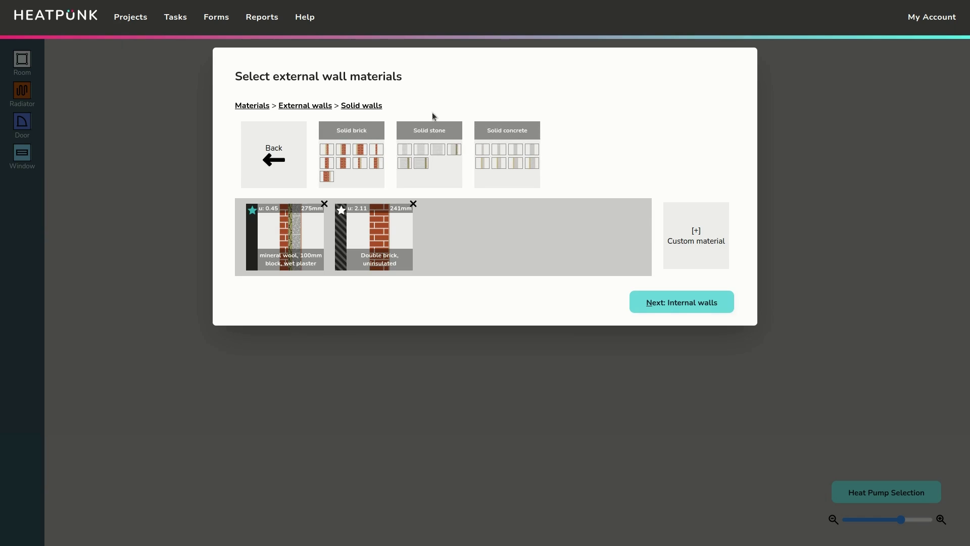
pyautogui.click(361, 148)
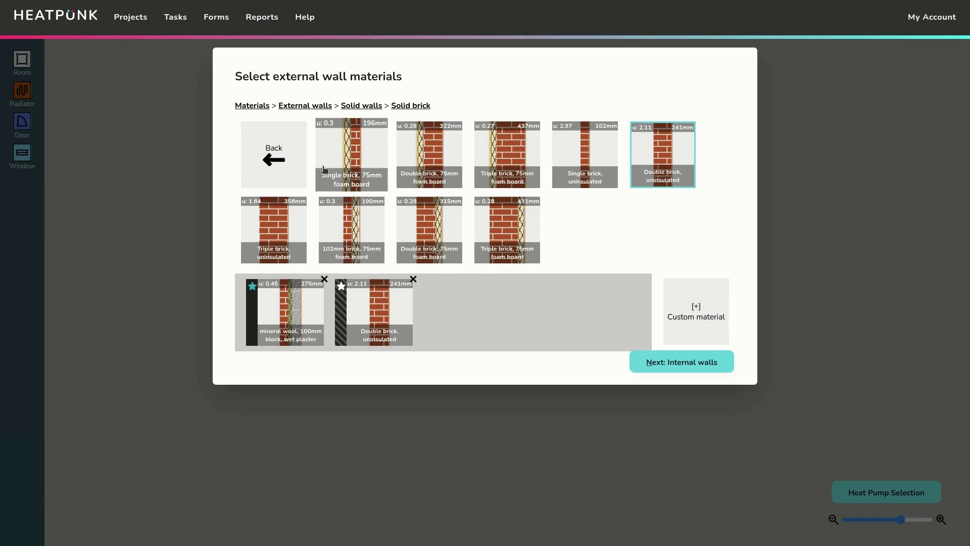
pyautogui.click(283, 172)
pyautogui.click(407, 169)
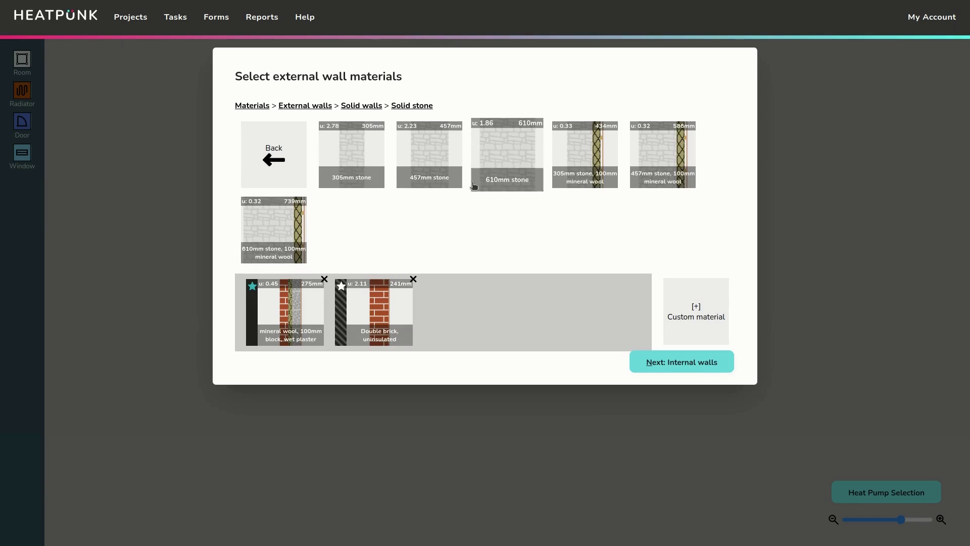
pyautogui.click(289, 177)
pyautogui.click(274, 169)
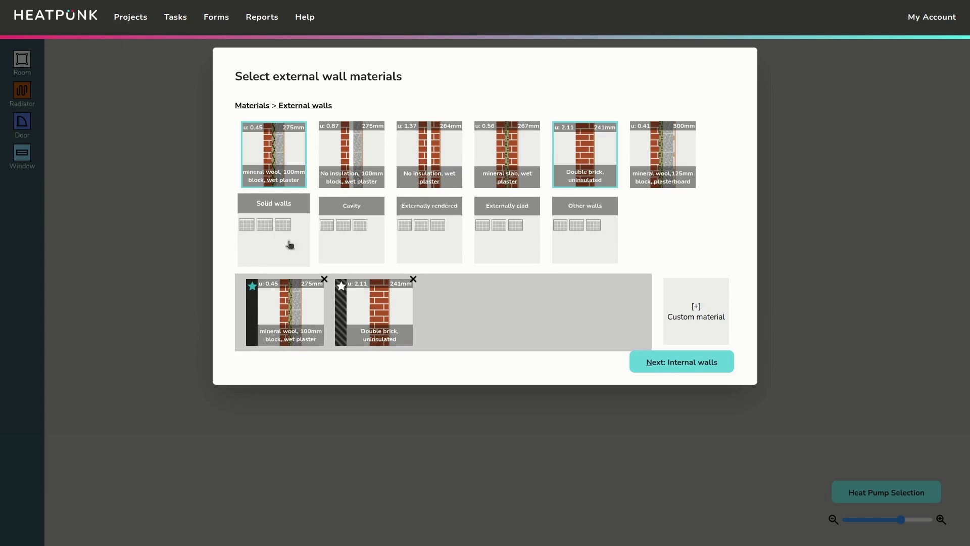
pyautogui.click(353, 228)
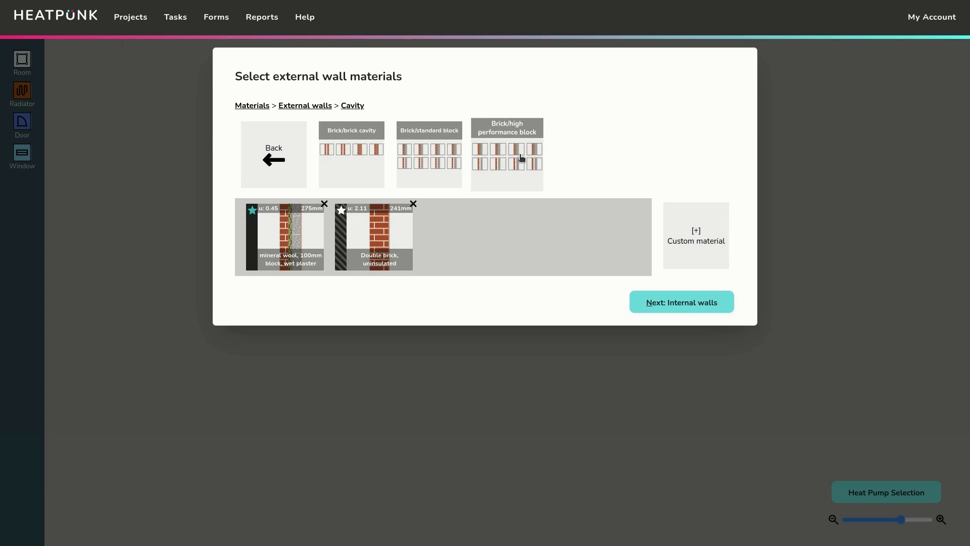
pyautogui.click(488, 172)
pyautogui.click(285, 162)
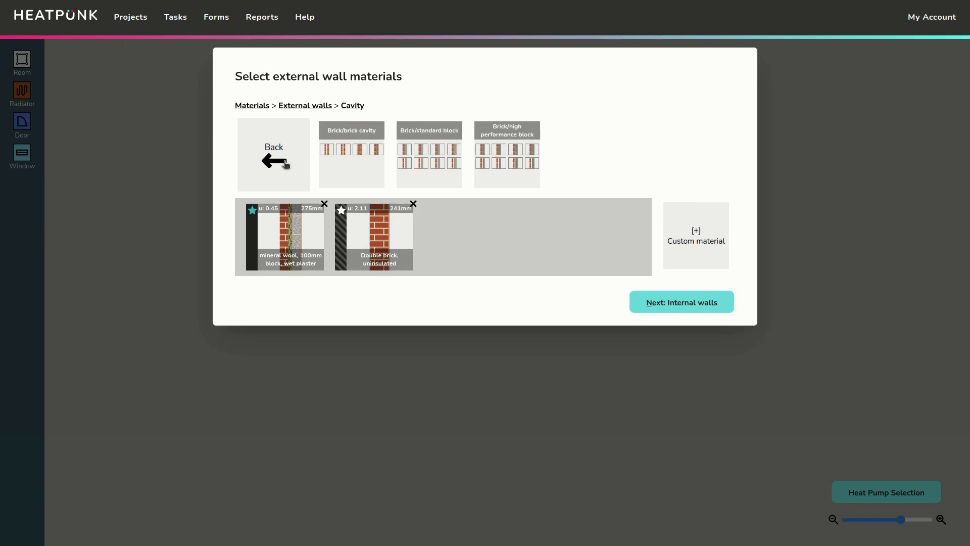
pyautogui.click(286, 164)
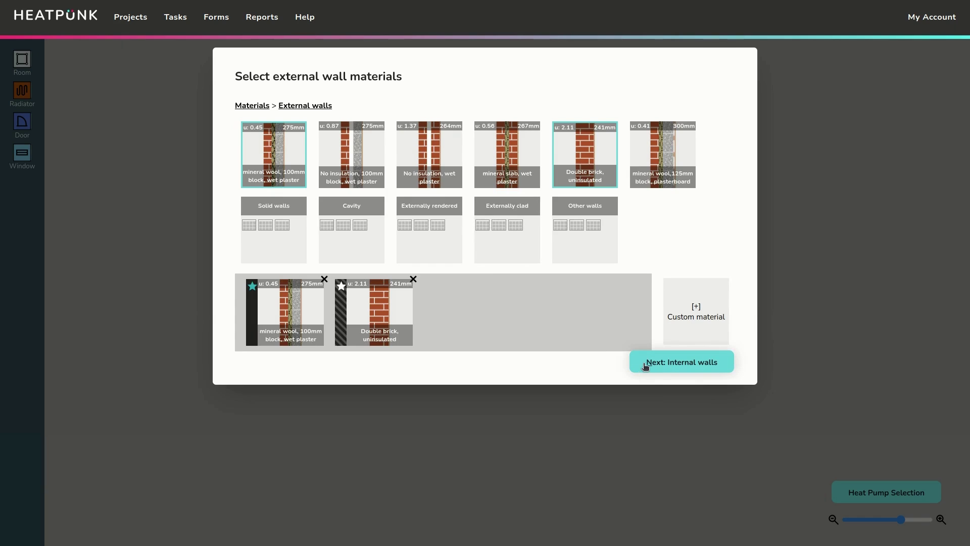
# Step: Add "Plastered 103mm brick" for internal walls, and "Solid, no insulation" and "Solid, 100mm insulation" for the floor materials
pyautogui.click(664, 372)
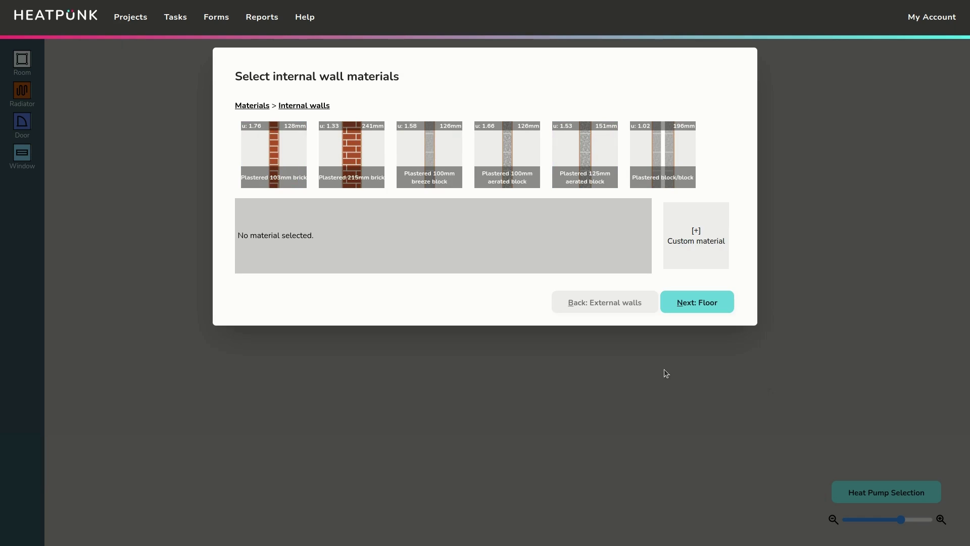
pyautogui.click(282, 156)
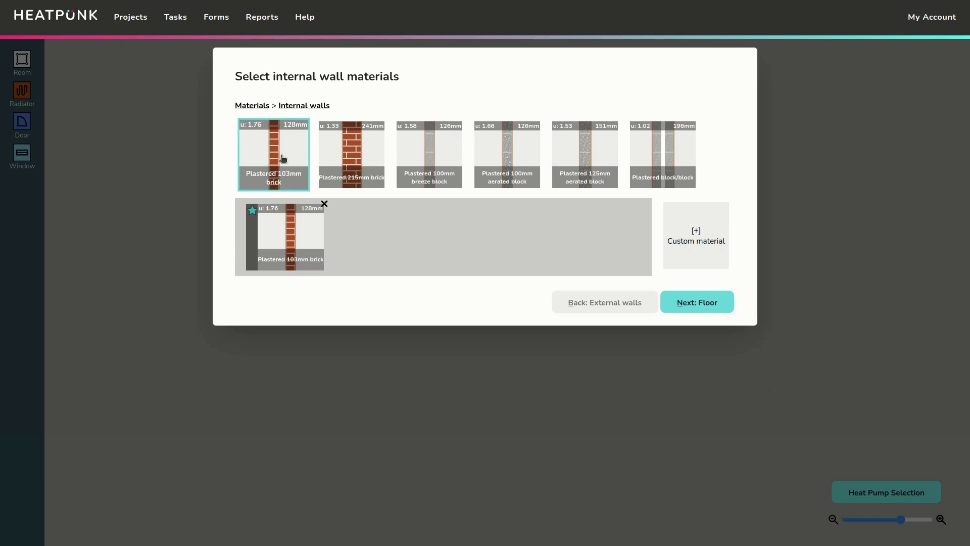
pyautogui.click(706, 305)
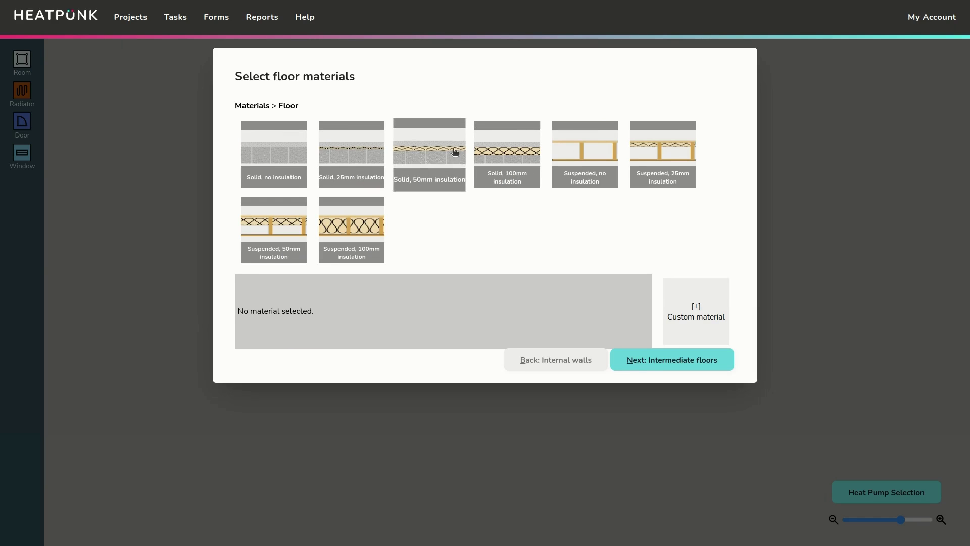
pyautogui.click(278, 163)
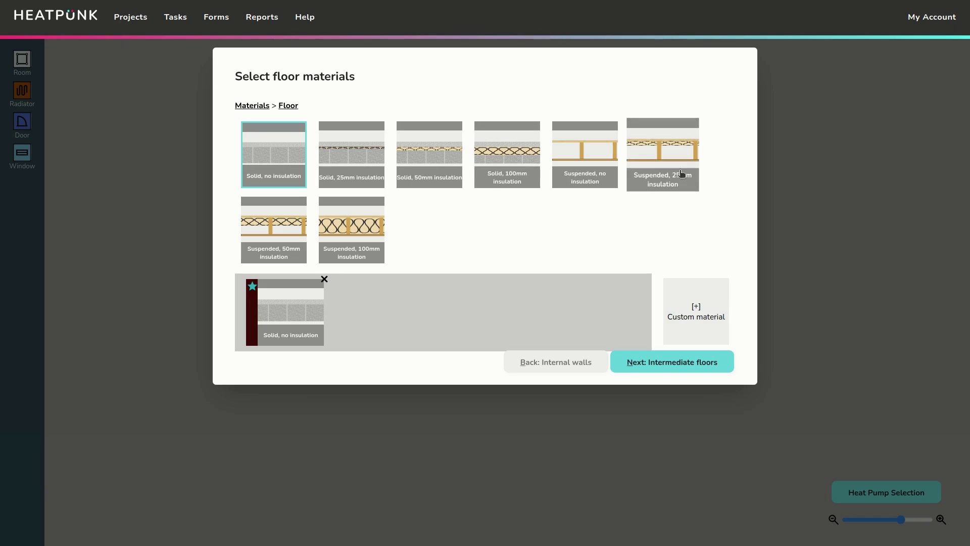
pyautogui.click(500, 164)
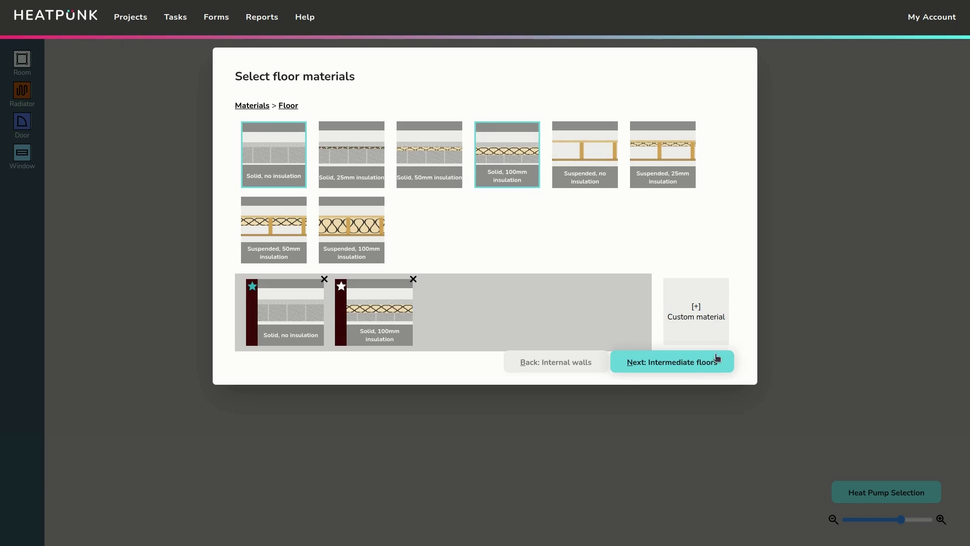
# Step: Add the "No insulation" option as the project's intermediate floor material
pyautogui.click(689, 366)
pyautogui.click(272, 153)
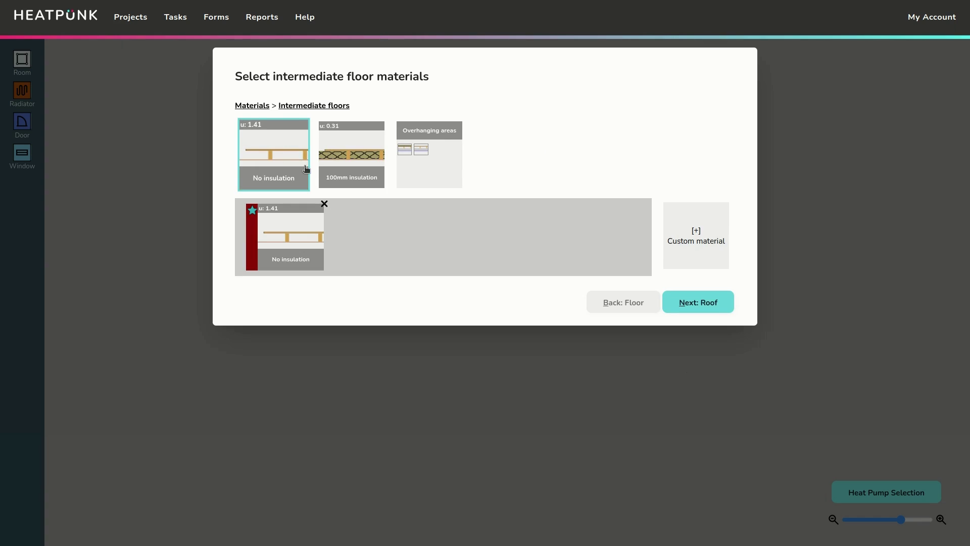
# Step: Add "100mm insulation" as a second intermediate floor material, star it, and proceed to the roof materials
pyautogui.click(338, 182)
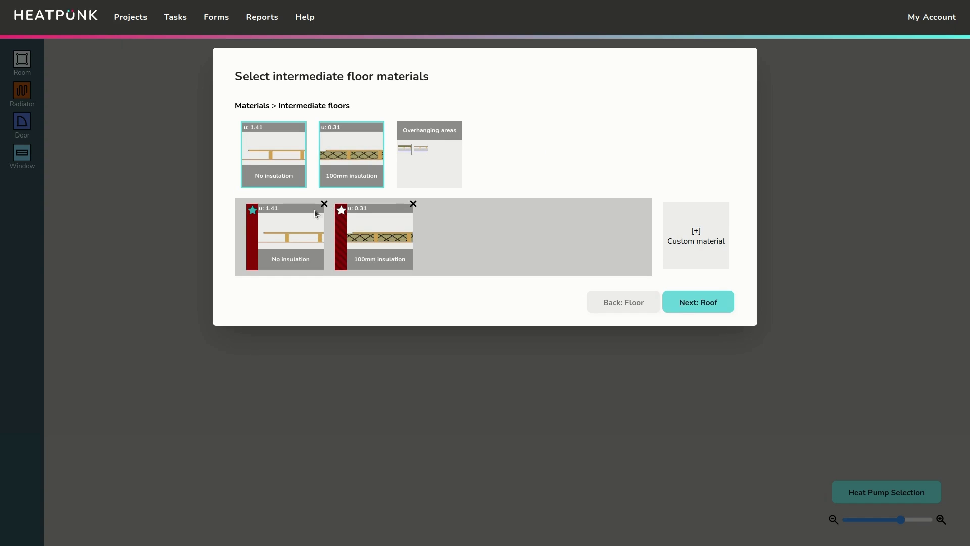
pyautogui.click(342, 210)
pyautogui.click(709, 305)
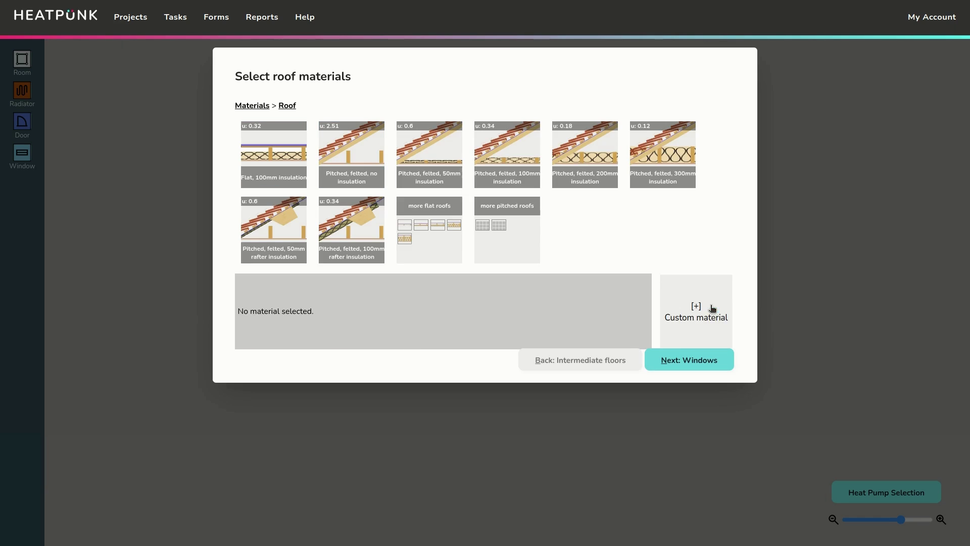
# Step: Add "Pitched, felted, 300mm insulation" and "Flat, 100mm insulation" as the project's roof materials
pyautogui.click(681, 173)
pyautogui.click(264, 150)
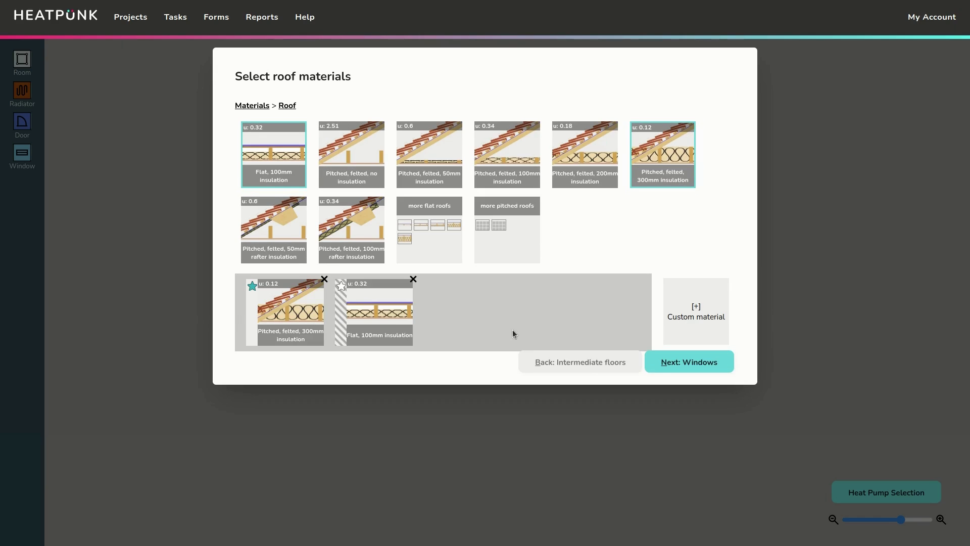
pyautogui.click(660, 362)
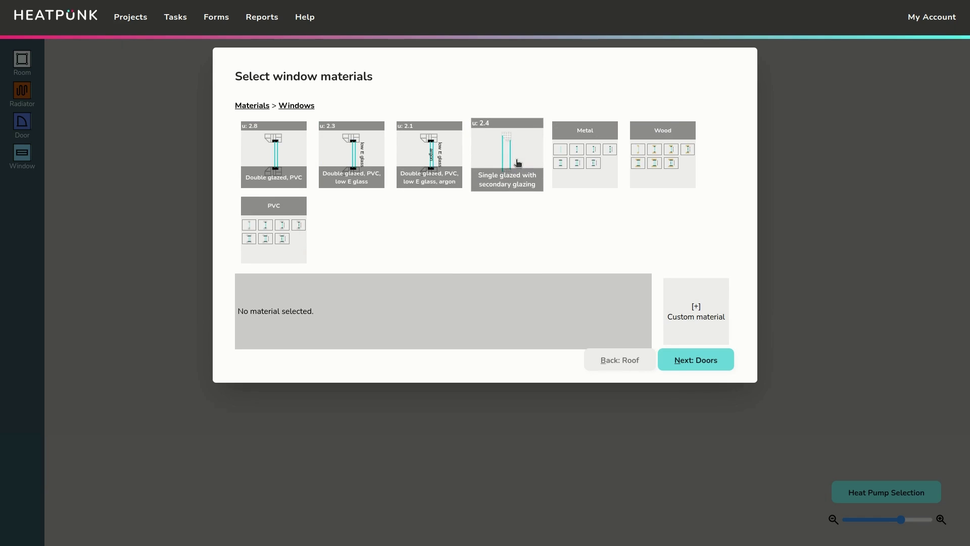
# Step: Add "Double glazed, PVC, low E glass" for the windows and "Double glazed PVC-U" for the doors
pyautogui.click(351, 162)
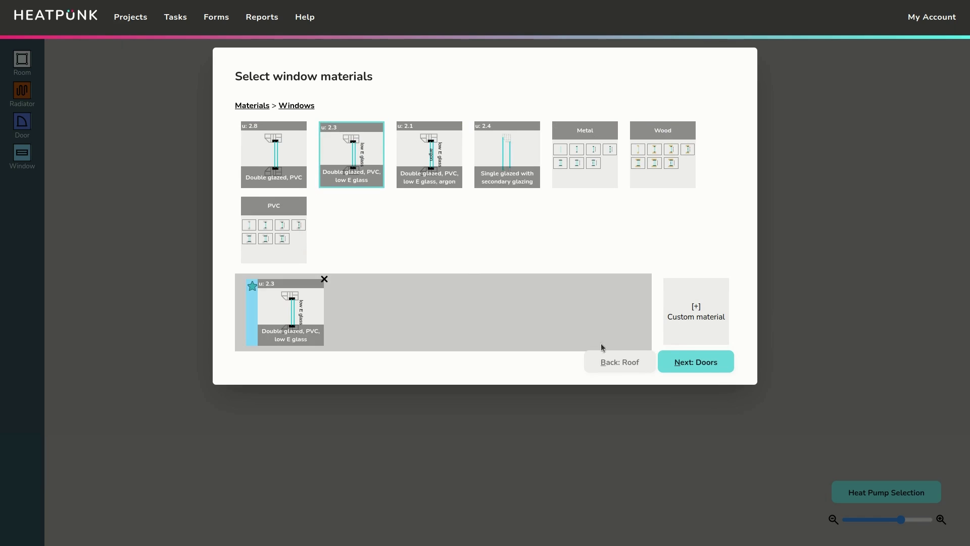
pyautogui.click(707, 362)
pyautogui.click(358, 226)
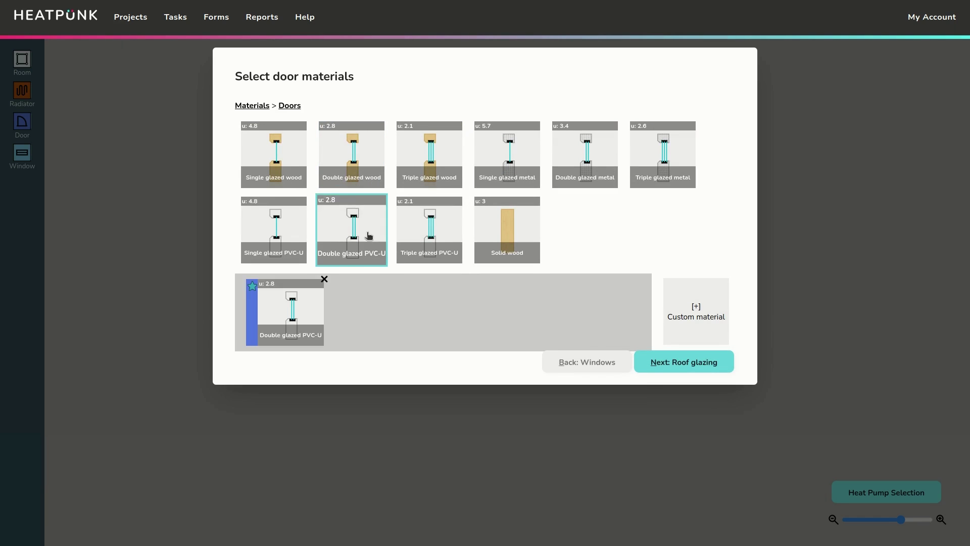
pyautogui.click(652, 361)
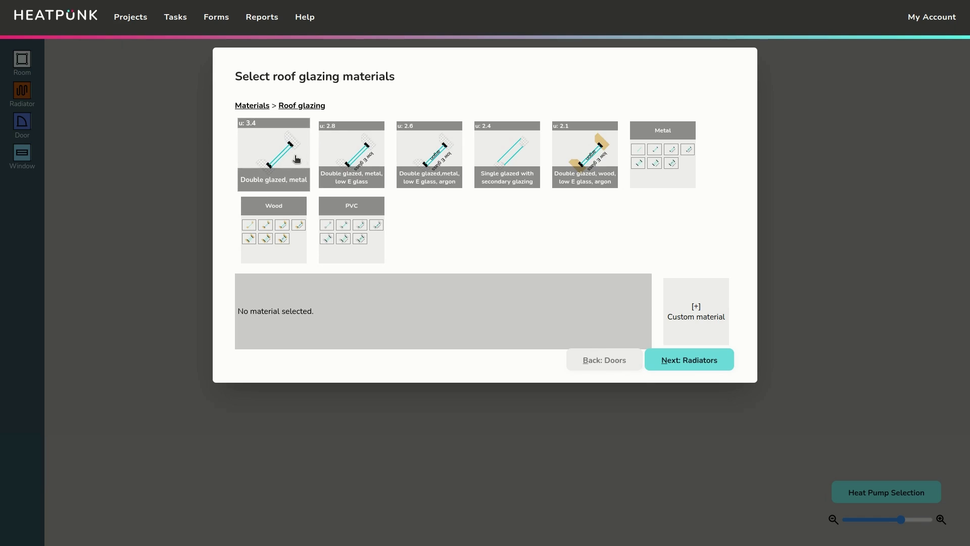
# Step: Add the PVC option "Double glazed, PVC" as the project's roof glazing material
pyautogui.click(349, 231)
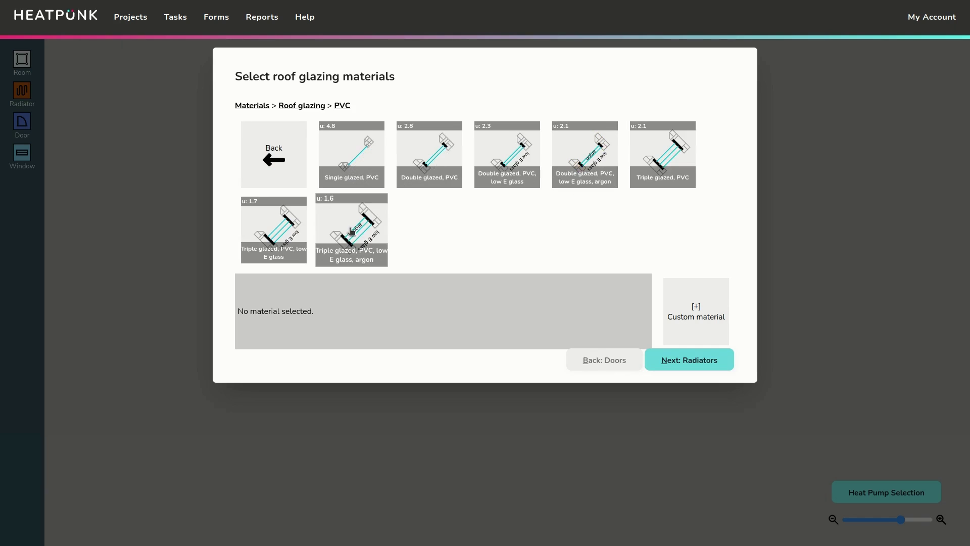
pyautogui.click(436, 165)
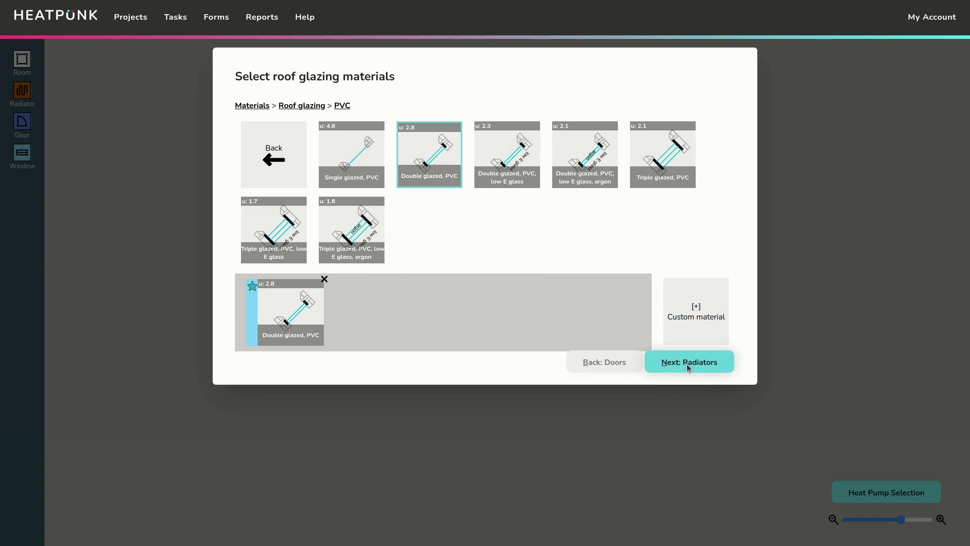
pyautogui.click(687, 364)
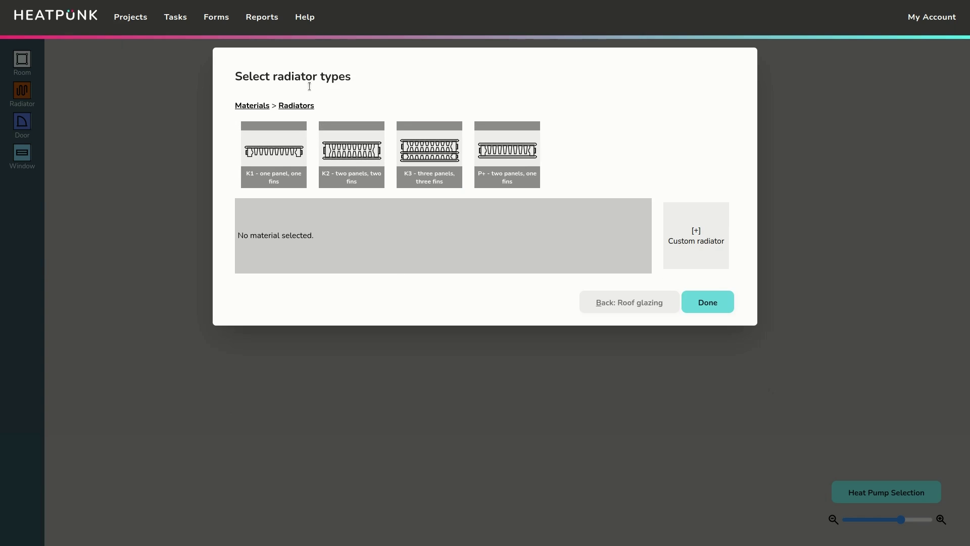
# Step: Add the K1, K2, K3 and P+ radiator types to the project and finish the material selection
pyautogui.click(352, 155)
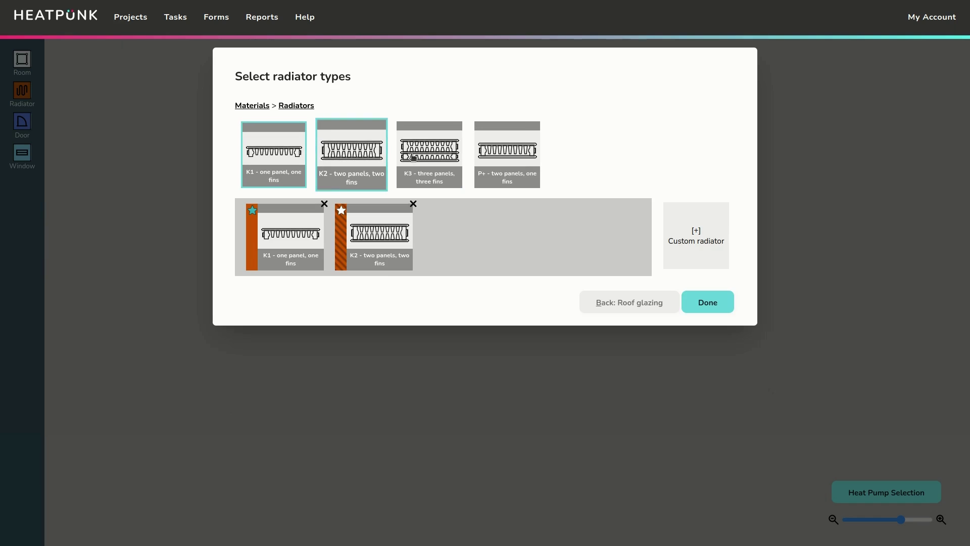
pyautogui.click(430, 154)
pyautogui.click(510, 164)
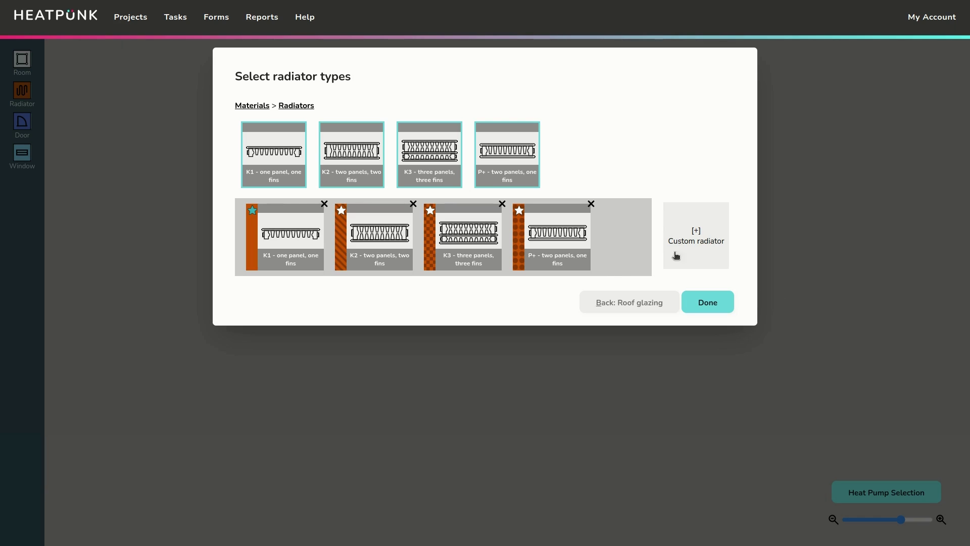
pyautogui.click(716, 303)
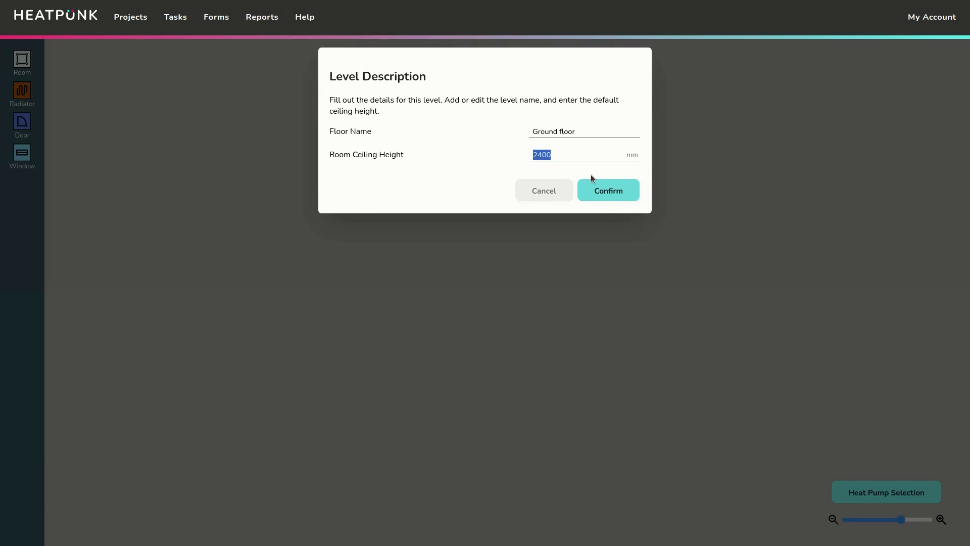
# Step: Confirm the level description with the name Ground floor and a room ceiling height of 2400 mm
pyautogui.click(581, 133)
pyautogui.moveTo(615, 193); pyautogui.dragTo(617, 195)
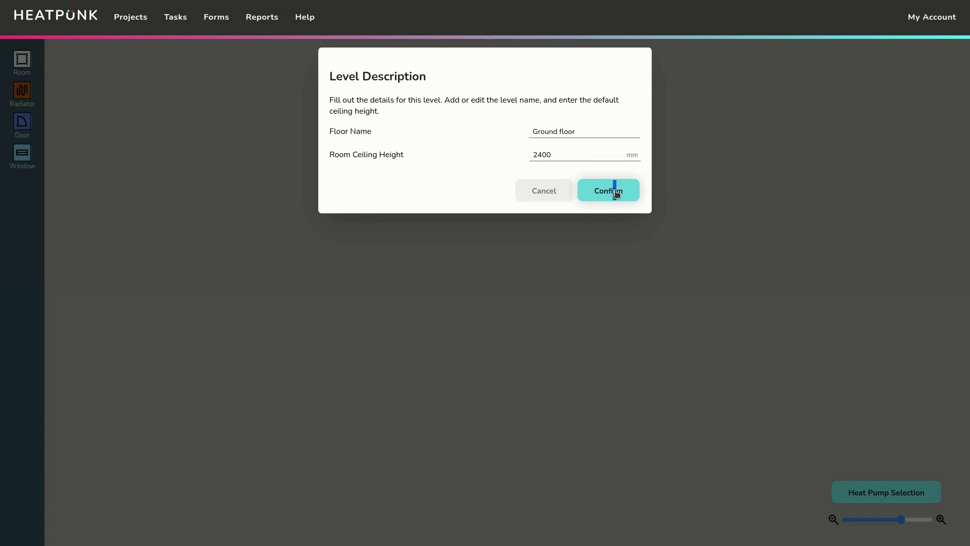
pyautogui.click(616, 194)
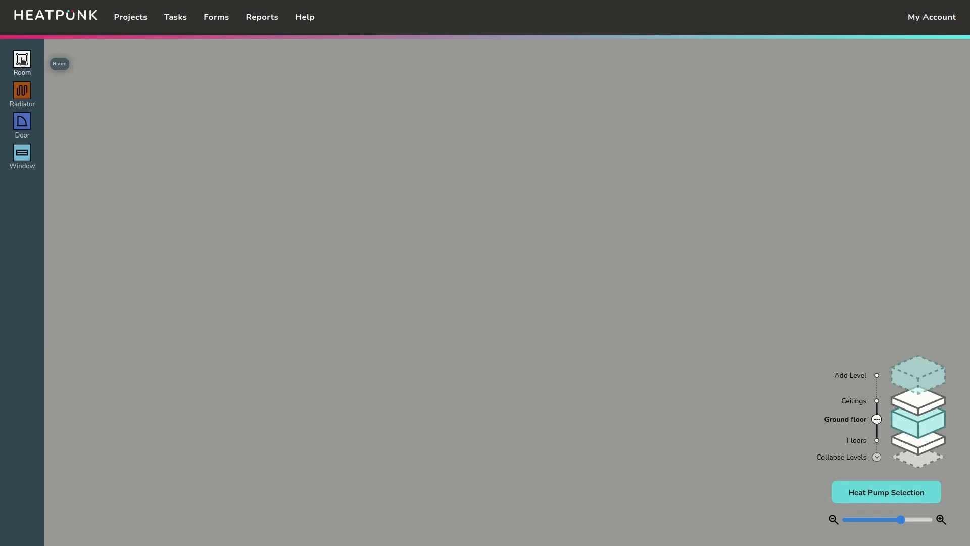
# Step: Place a room on the ground floor plan and set the length of its lower wall to 3568 mm
pyautogui.click(22, 59)
pyautogui.click(284, 268)
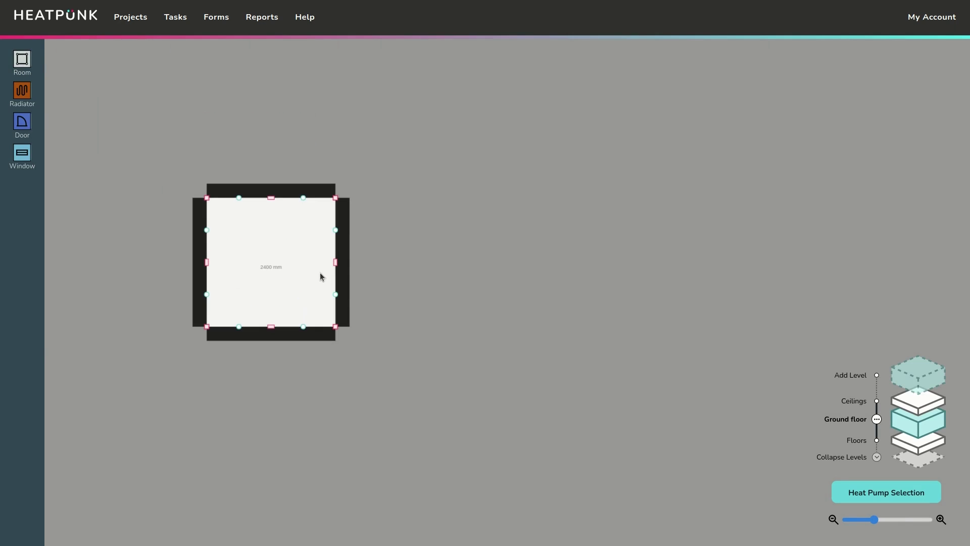
pyautogui.click(336, 199)
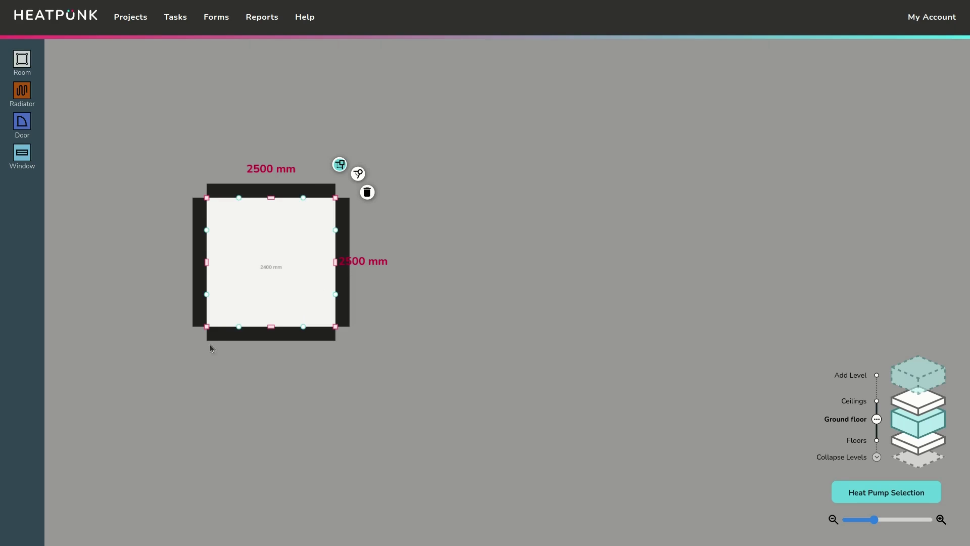
pyautogui.click(207, 327)
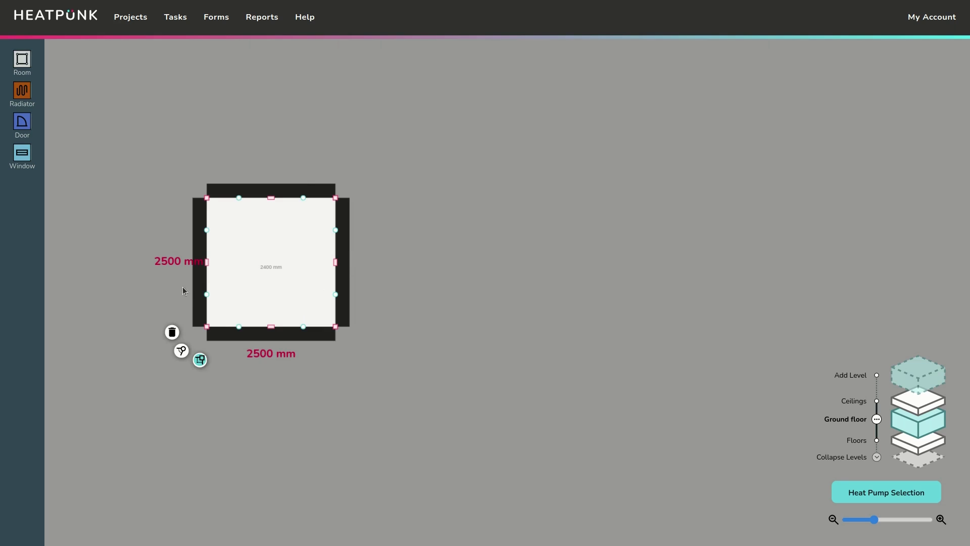
pyautogui.click(262, 355)
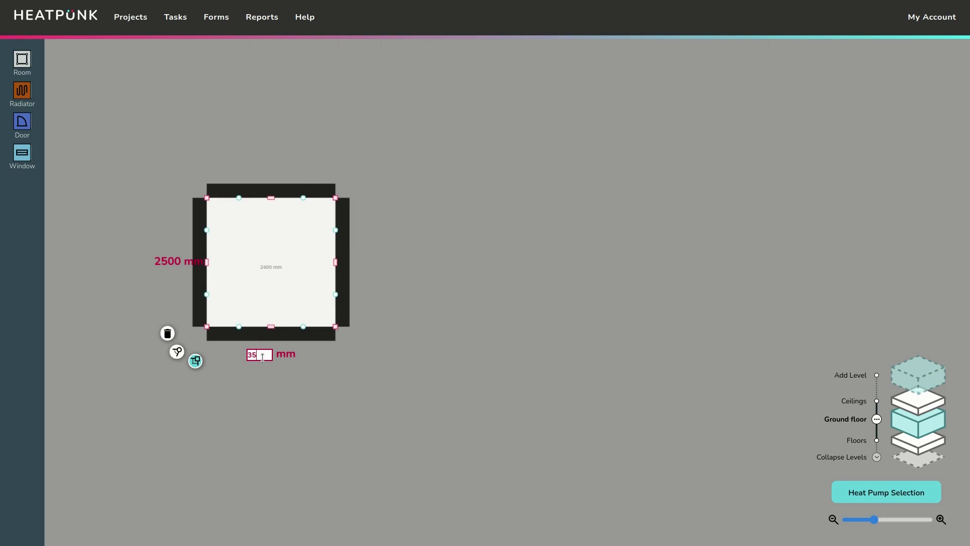
pyautogui.write('3568')
pyautogui.press('Return')
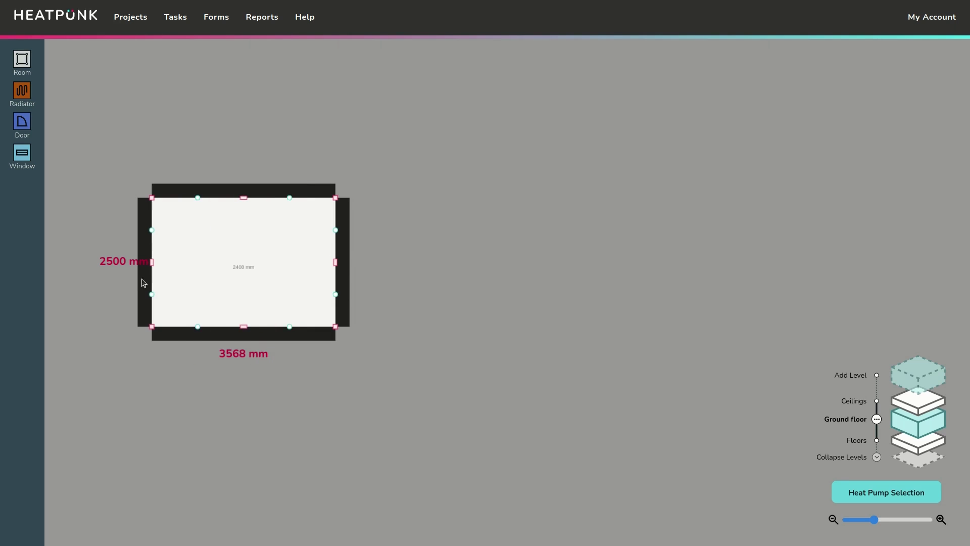
# Step: Resize the room freehand to a narrow rectangle of about 5284 by 1202 mm and shift it across the plan
pyautogui.moveTo(335, 327)
pyautogui.mouseDown()
pyautogui.moveTo(438, 357)
pyautogui.moveTo(412, 373)
pyautogui.moveTo(401, 359)
pyautogui.moveTo(403, 284)
pyautogui.moveTo(420, 273)
pyautogui.moveTo(423, 316)
pyautogui.moveTo(446, 284)
pyautogui.moveTo(424, 350)
pyautogui.mouseUp()
pyautogui.click(424, 198)
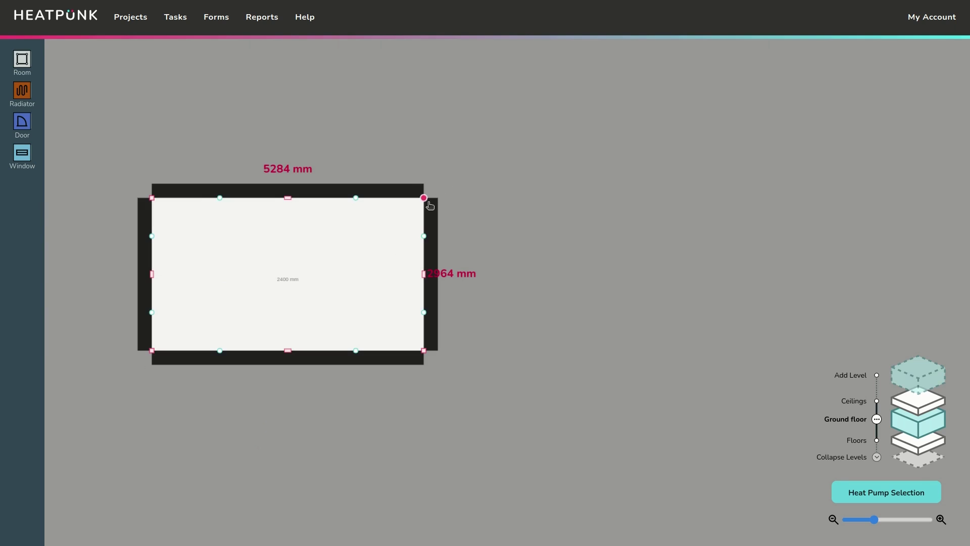
pyautogui.moveTo(425, 199)
pyautogui.mouseDown()
pyautogui.moveTo(450, 211)
pyautogui.moveTo(491, 203)
pyautogui.moveTo(424, 198)
pyautogui.mouseUp()
pyautogui.moveTo(325, 290); pyautogui.dragTo(383, 304)
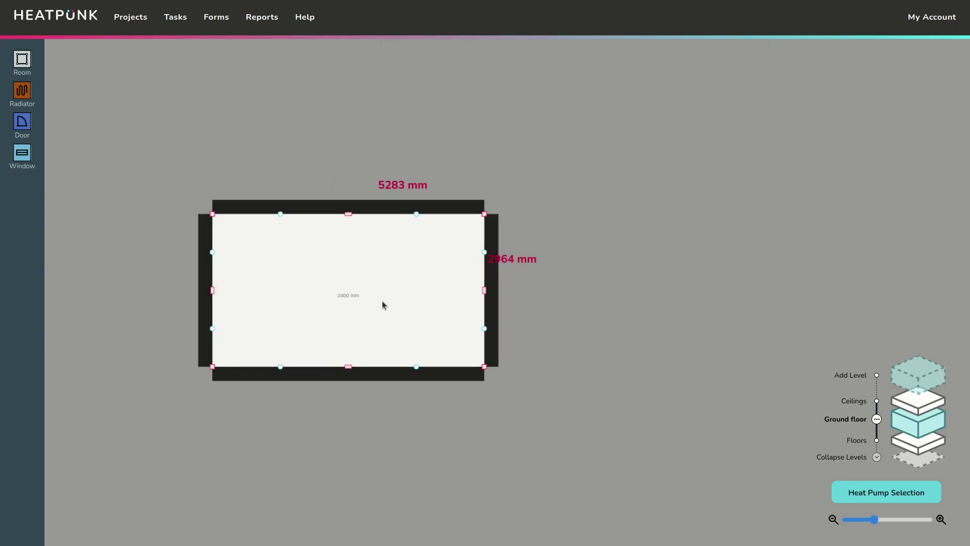
pyautogui.moveTo(347, 373); pyautogui.dragTo(347, 279)
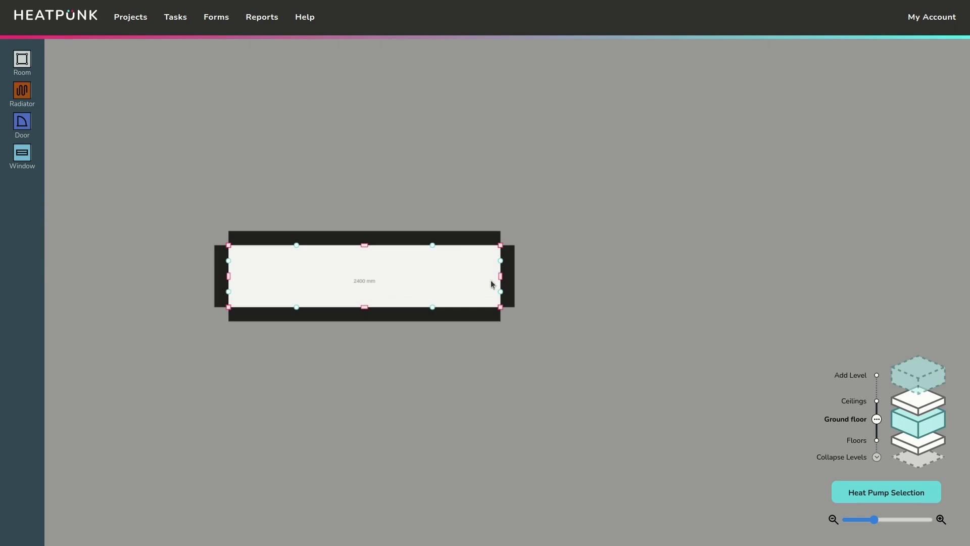
# Step: Set the narrow room's type to Hall and move it slightly down and to the right on the plan
pyautogui.click(361, 286)
pyautogui.click(399, 267)
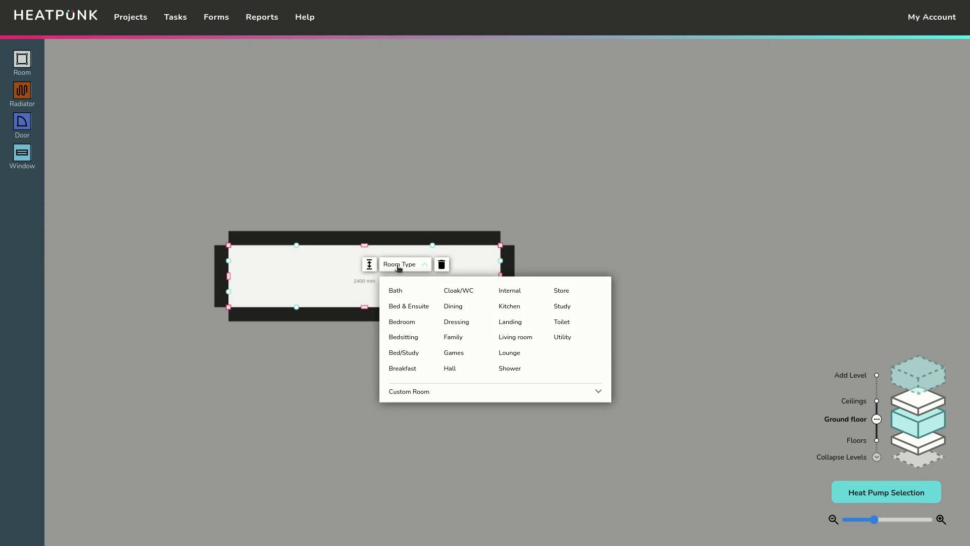
pyautogui.click(327, 291)
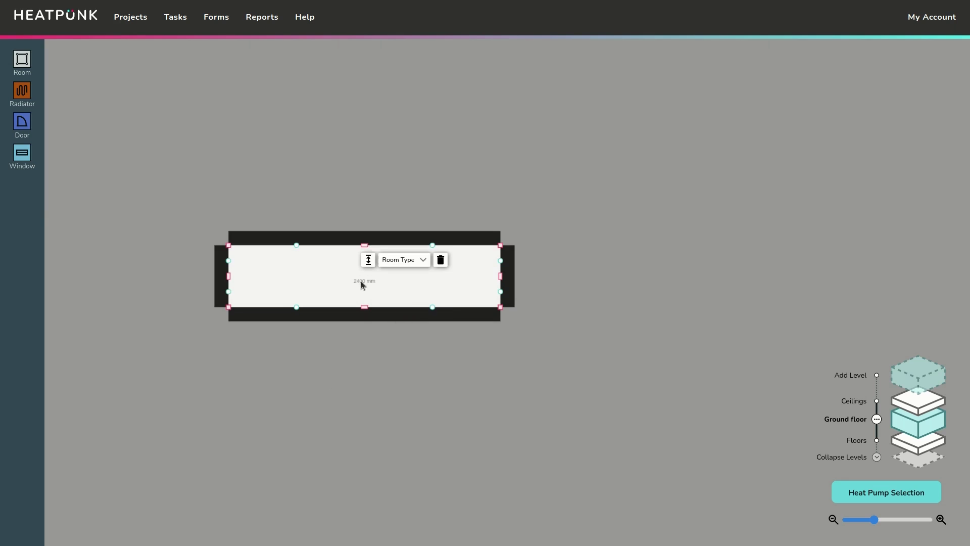
pyautogui.click(399, 261)
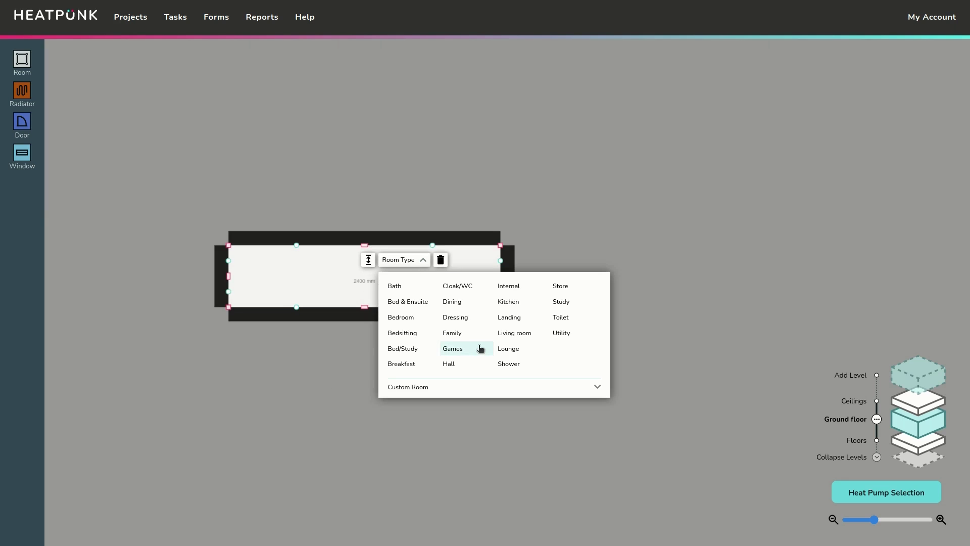
pyautogui.click(456, 370)
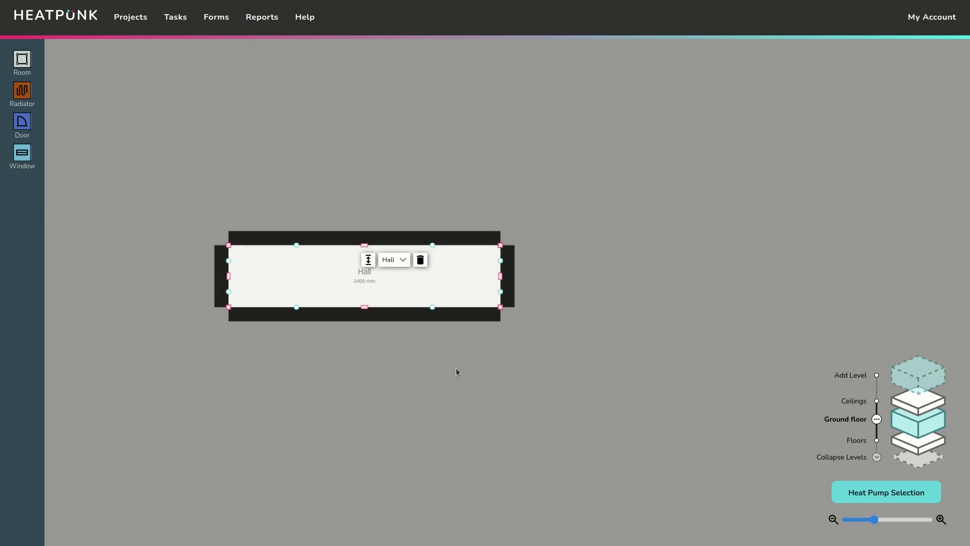
pyautogui.click(504, 248)
pyautogui.moveTo(475, 277); pyautogui.dragTo(512, 299)
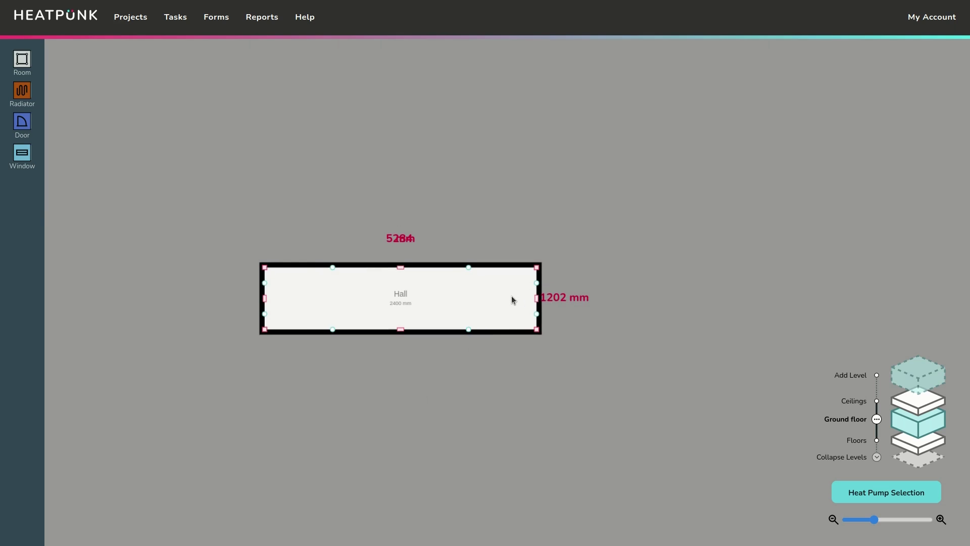
# Step: Examine the external wall material options available for the hall's upper wall
pyautogui.click(367, 260)
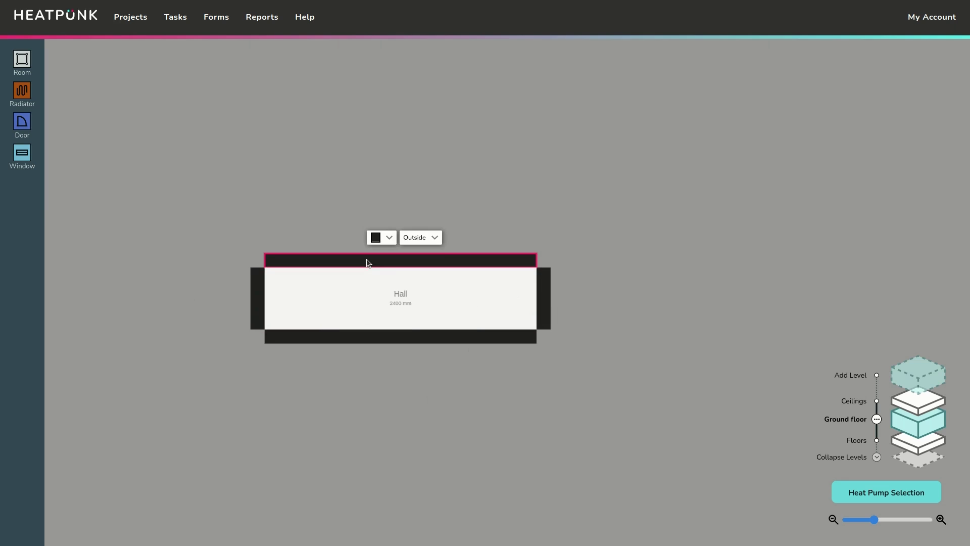
pyautogui.click(387, 239)
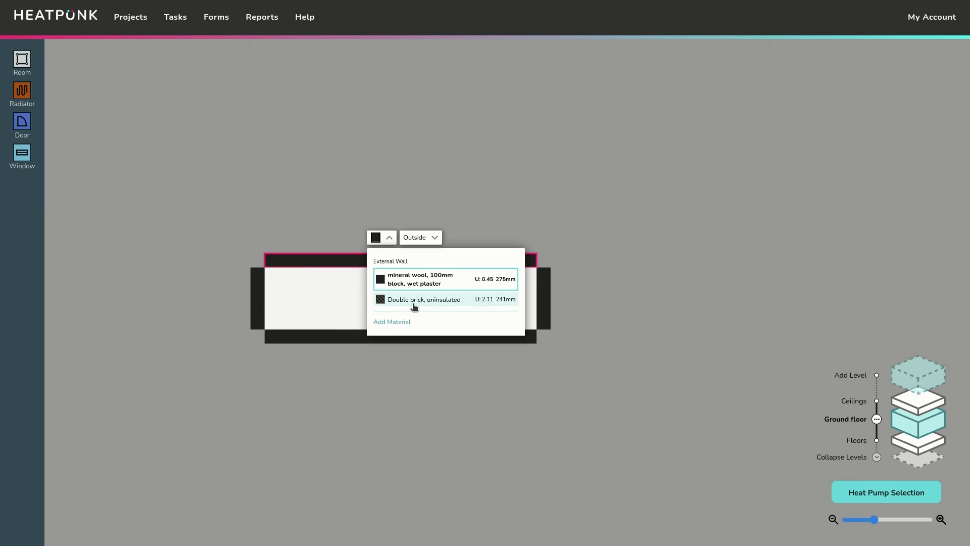
pyautogui.click(307, 287)
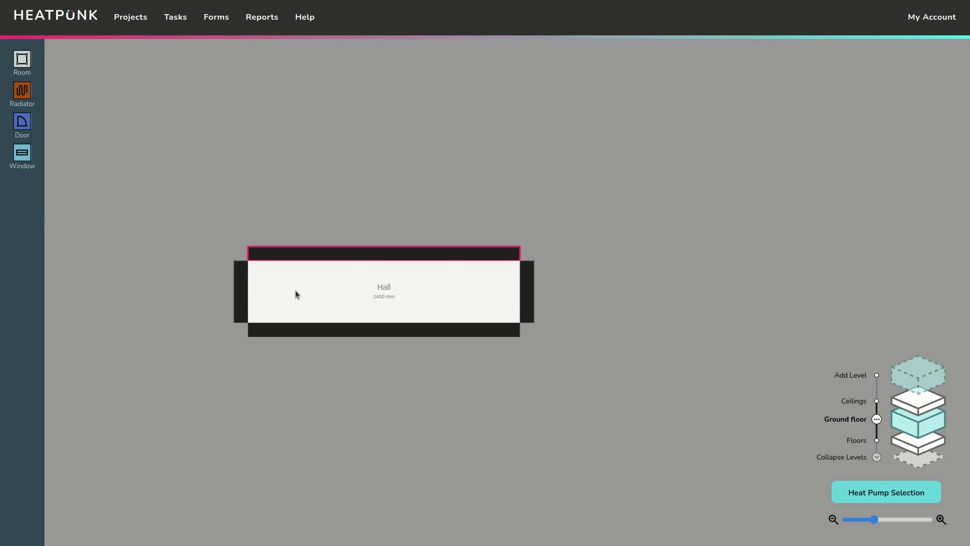
pyautogui.click(295, 290)
# Step: Place a second room directly above the hall, aligned with its left end, and select the internal wall between them
pyautogui.click(15, 62)
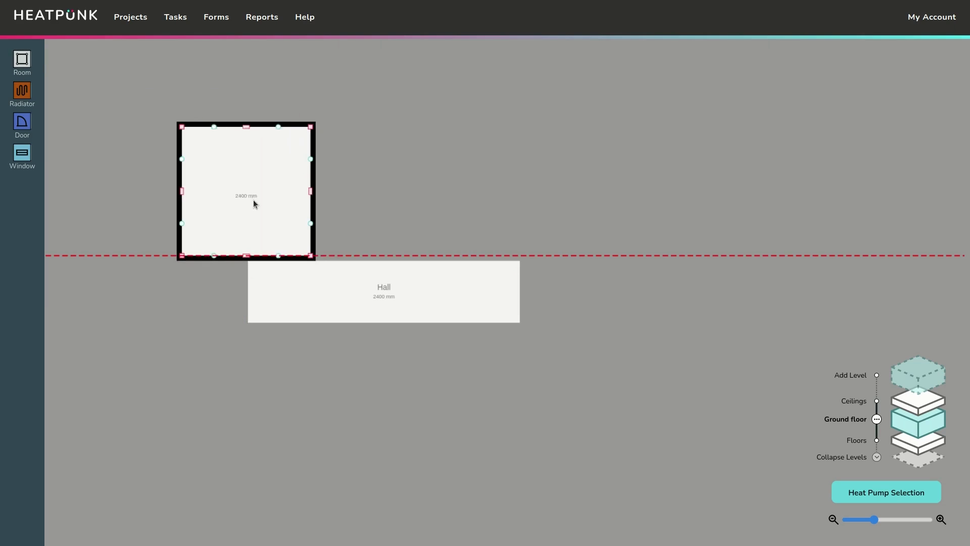
pyautogui.click(321, 202)
pyautogui.moveTo(319, 203); pyautogui.dragTo(324, 198)
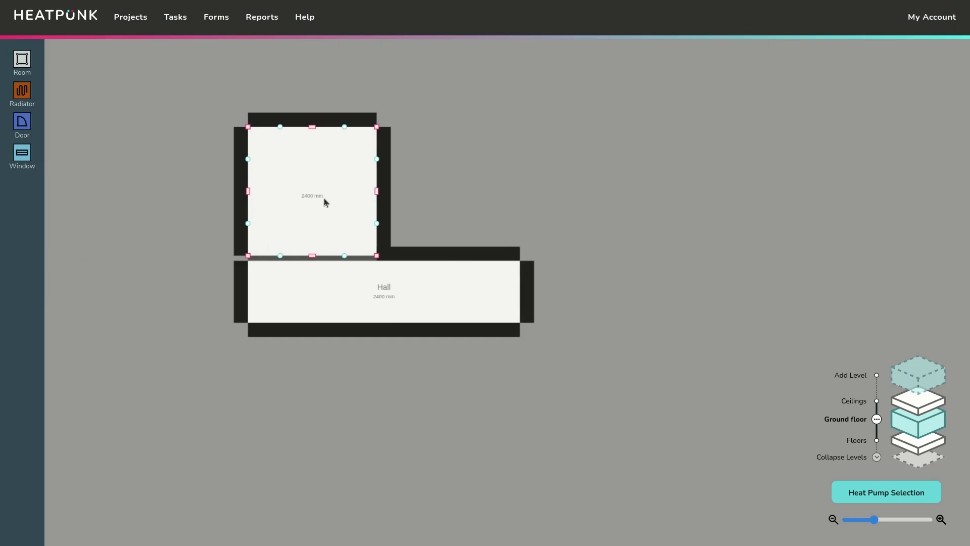
pyautogui.click(325, 277)
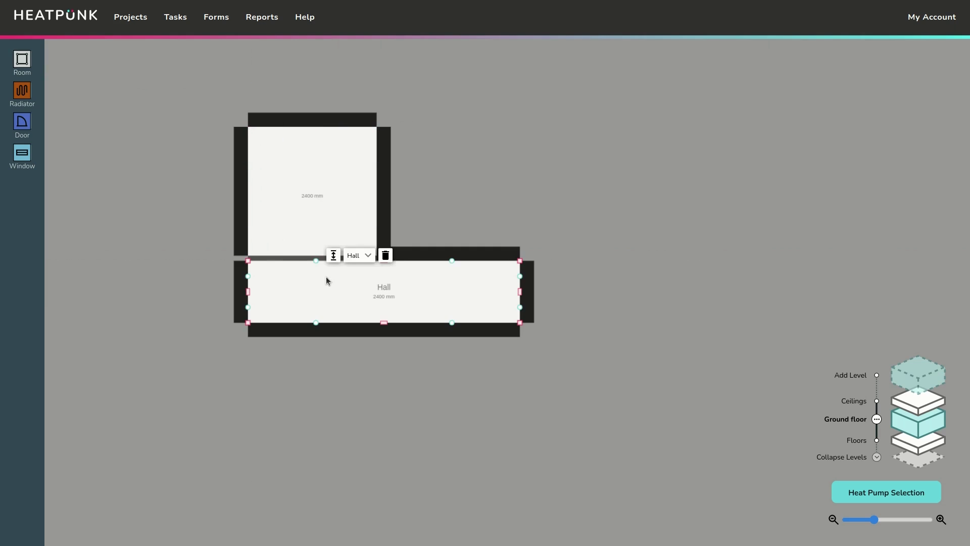
pyautogui.click(293, 259)
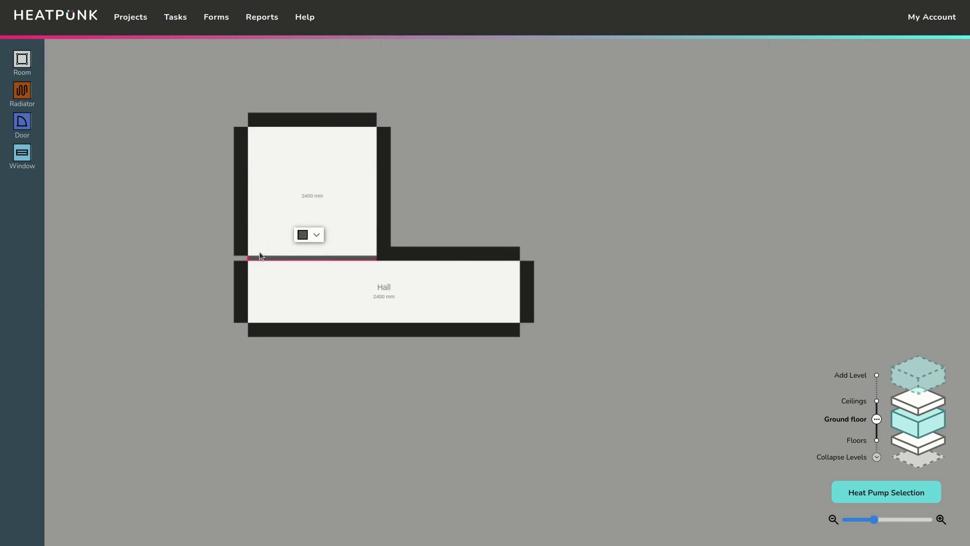
# Step: Enlarge the room above the hall freehand to about 3.8 m wide and 4.4 m high, keeping its lower edge on the hall wall
pyautogui.scroll(2, 329, 262)
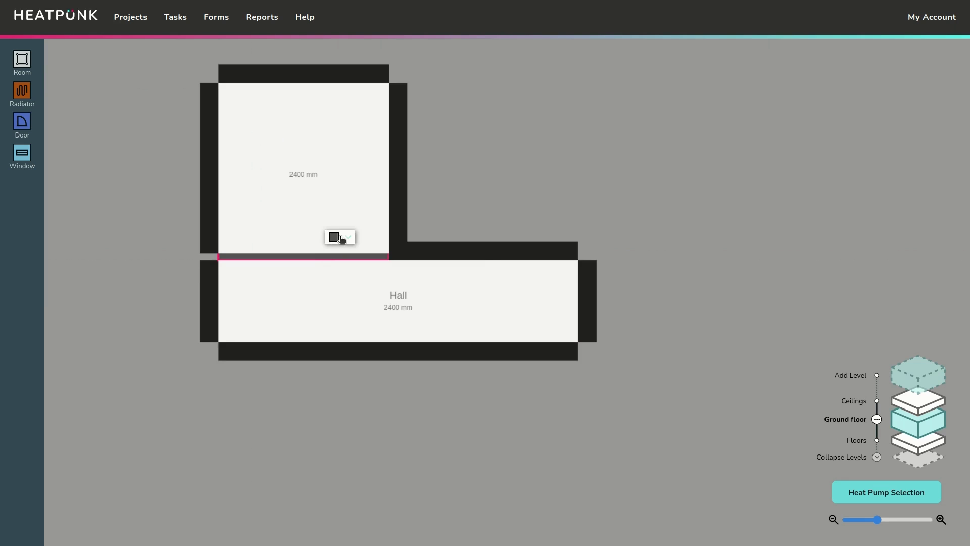
pyautogui.click(334, 237)
pyautogui.scroll(-1, 288, 296)
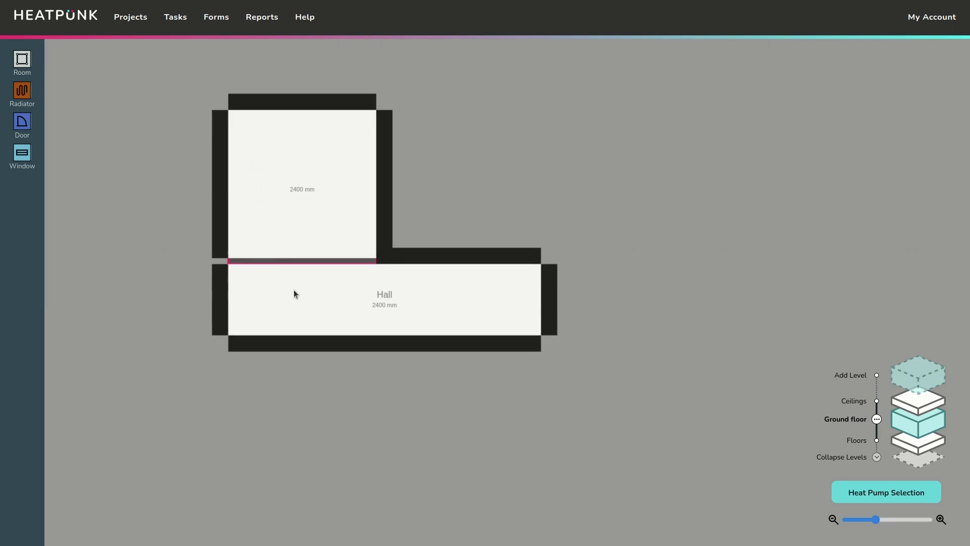
pyautogui.scroll(-1, 357, 259)
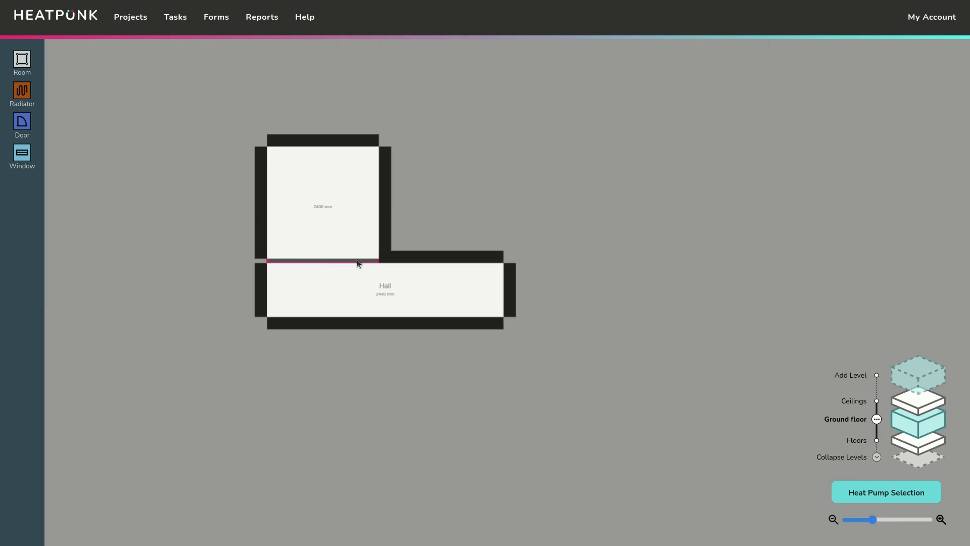
pyautogui.click(347, 222)
pyautogui.moveTo(379, 137)
pyautogui.mouseDown()
pyautogui.moveTo(483, 128)
pyautogui.moveTo(564, 104)
pyautogui.moveTo(500, 68)
pyautogui.mouseUp()
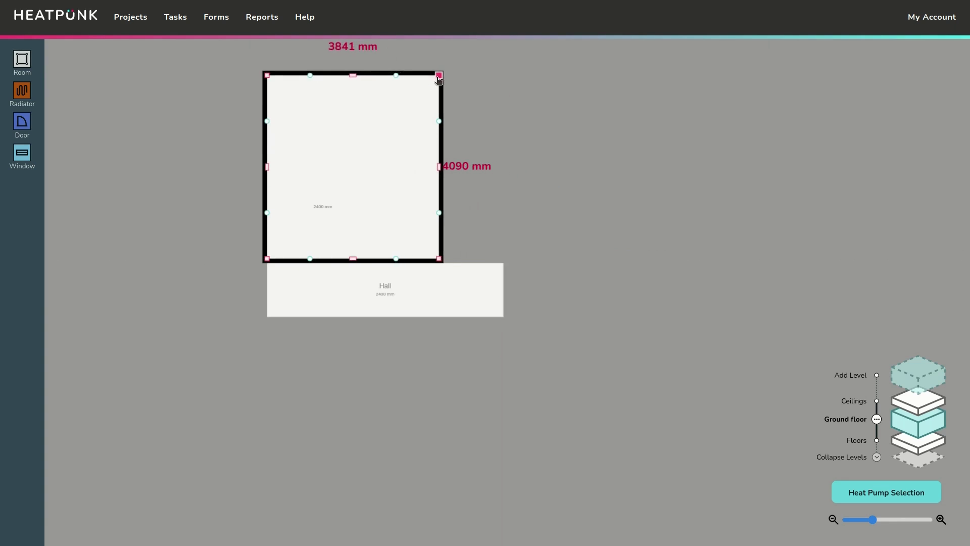
pyautogui.click(373, 179)
pyautogui.click(420, 158)
pyautogui.click(421, 99)
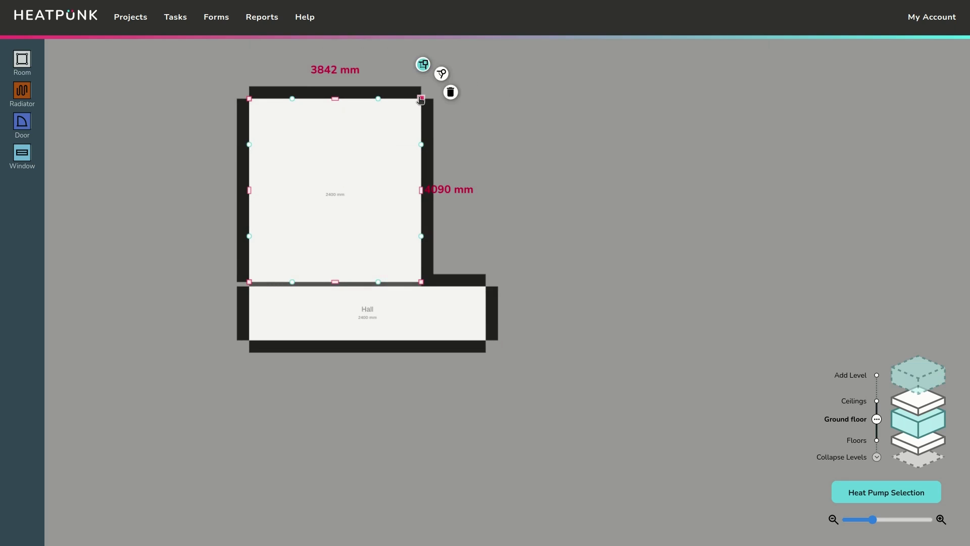
pyautogui.moveTo(421, 99); pyautogui.dragTo(419, 85)
# Step: Set the type of the enlarged room above the hall to Living room
pyautogui.click(325, 207)
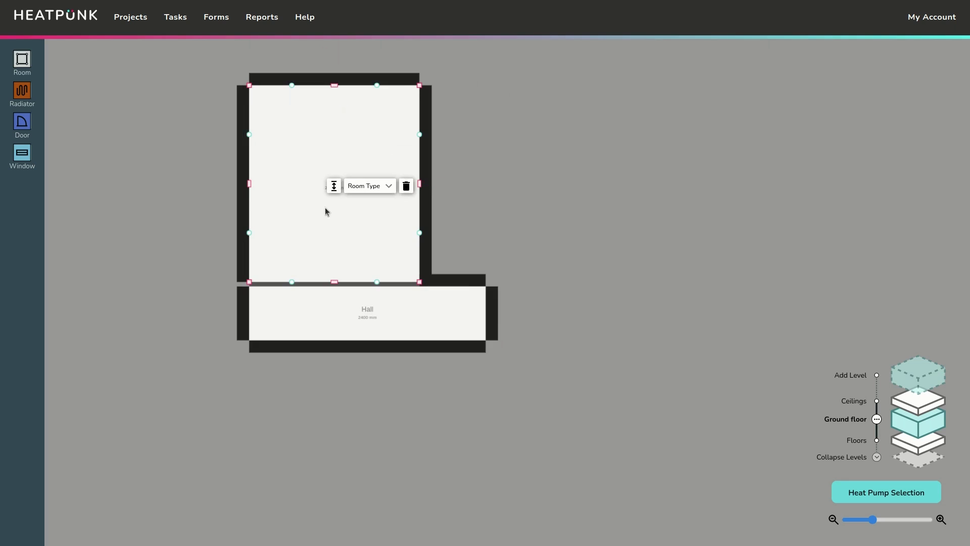
pyautogui.click(363, 186)
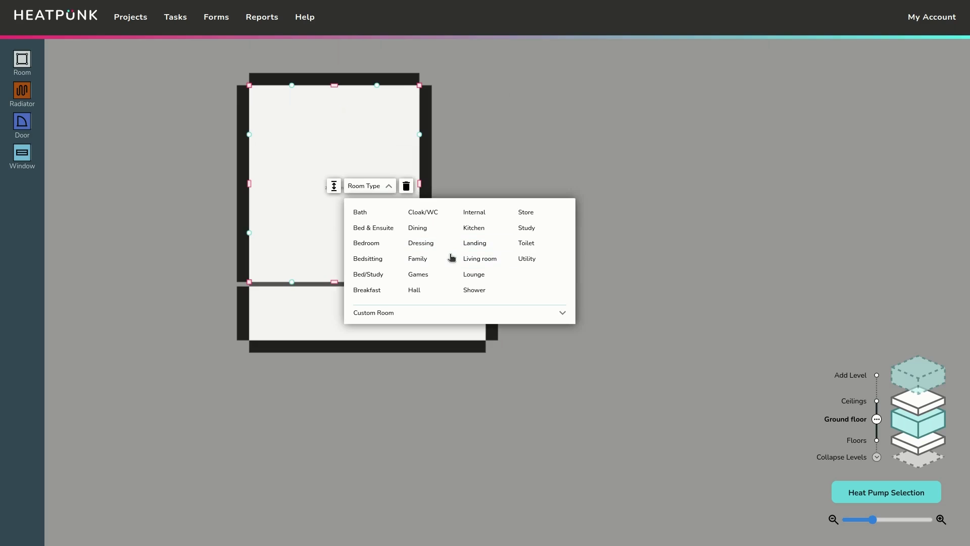
pyautogui.click(486, 259)
# Step: Add a room against the living room's right wall, match the living room's height, and widen it beyond the hall's end
pyautogui.moveTo(601, 237); pyautogui.dragTo(552, 281)
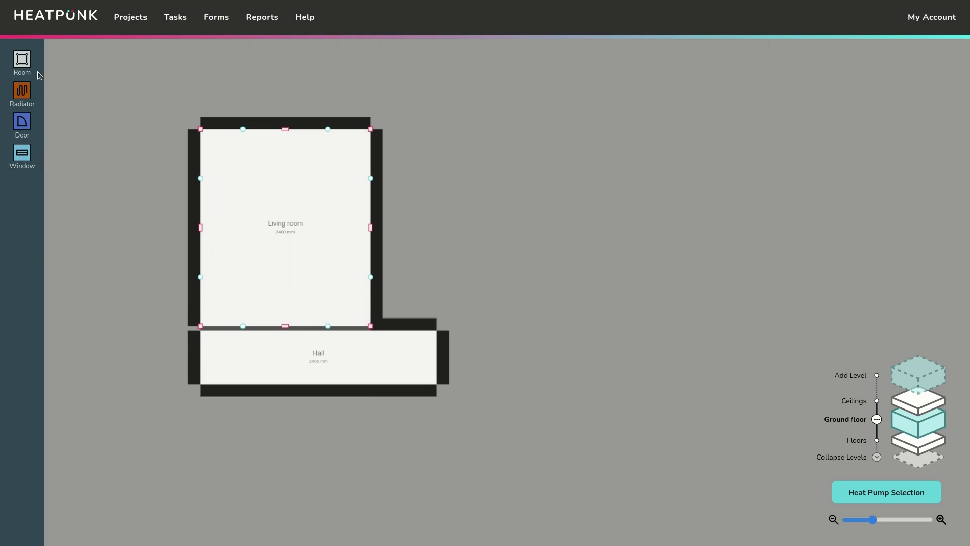
pyautogui.moveTo(21, 59); pyautogui.dragTo(442, 255)
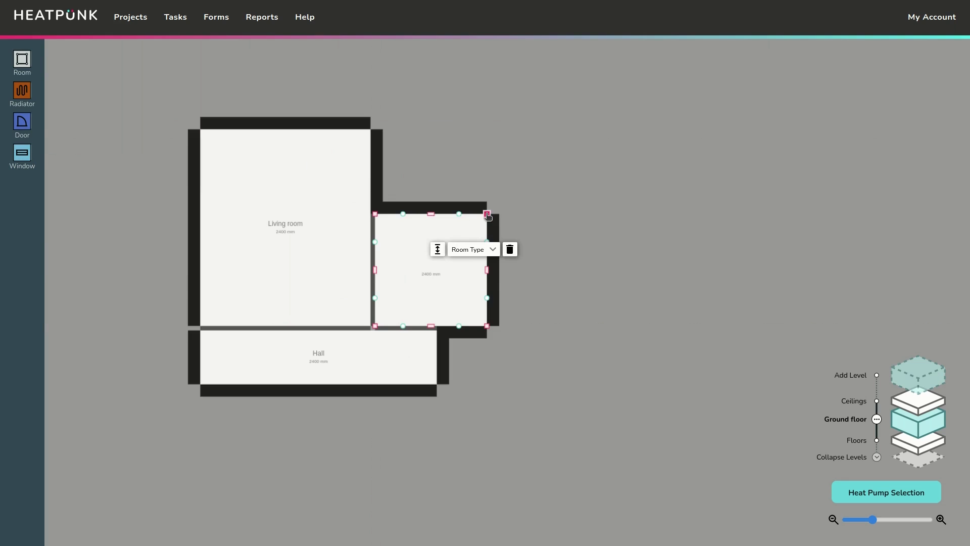
pyautogui.moveTo(499, 211); pyautogui.dragTo(504, 137)
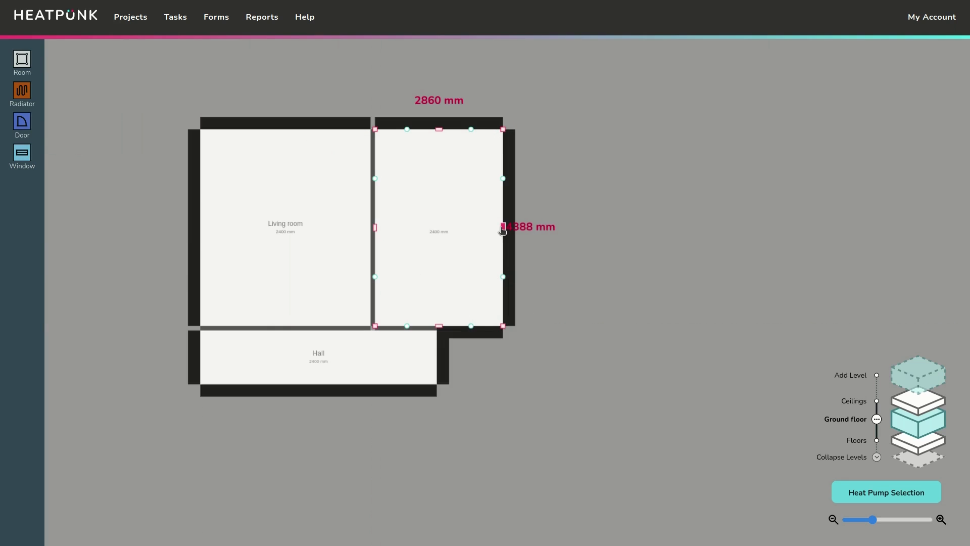
pyautogui.moveTo(503, 228); pyautogui.dragTo(539, 228)
# Step: Split the new room's lower wall near the hall's right end and extend the outer part down beside the hall, forming an L shape
pyautogui.moveTo(497, 326); pyautogui.dragTo(450, 329)
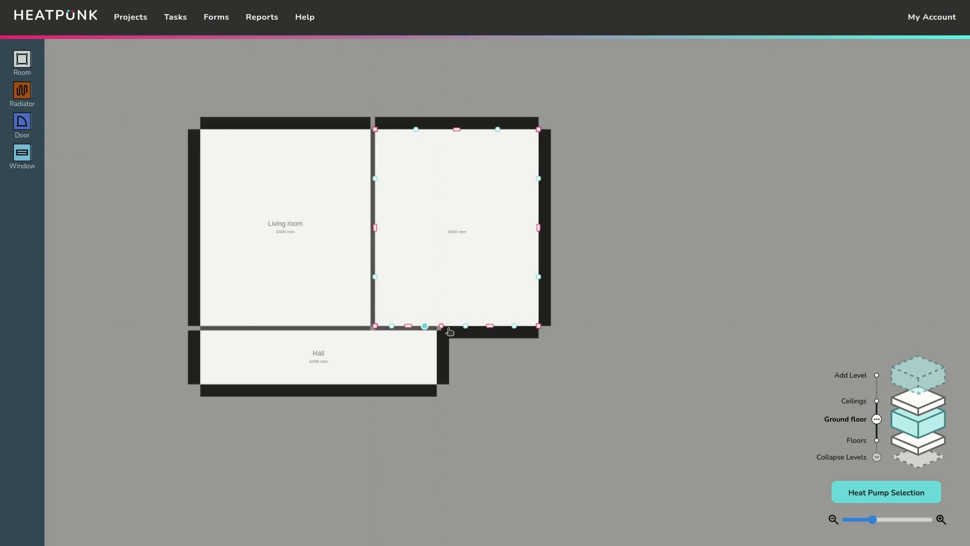
pyautogui.click(490, 329)
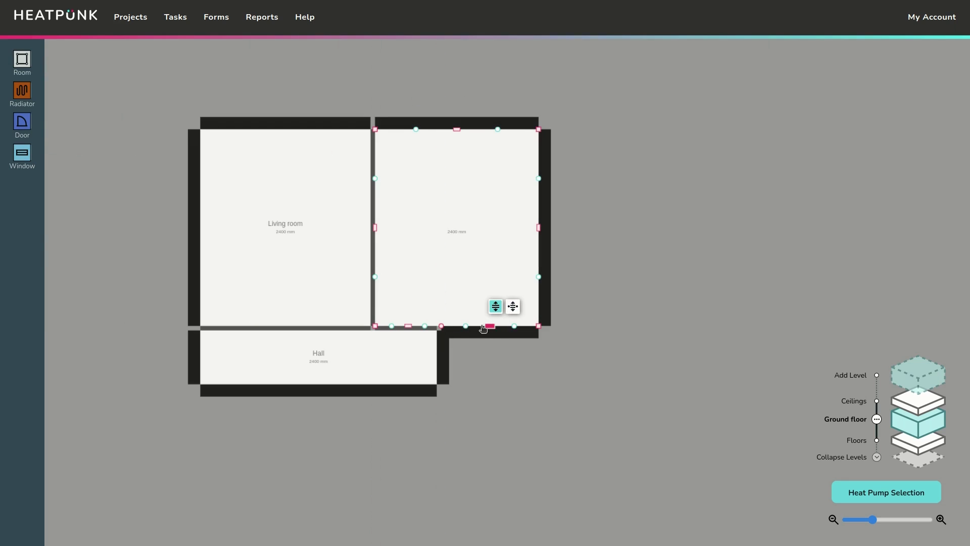
pyautogui.moveTo(490, 327); pyautogui.dragTo(486, 398)
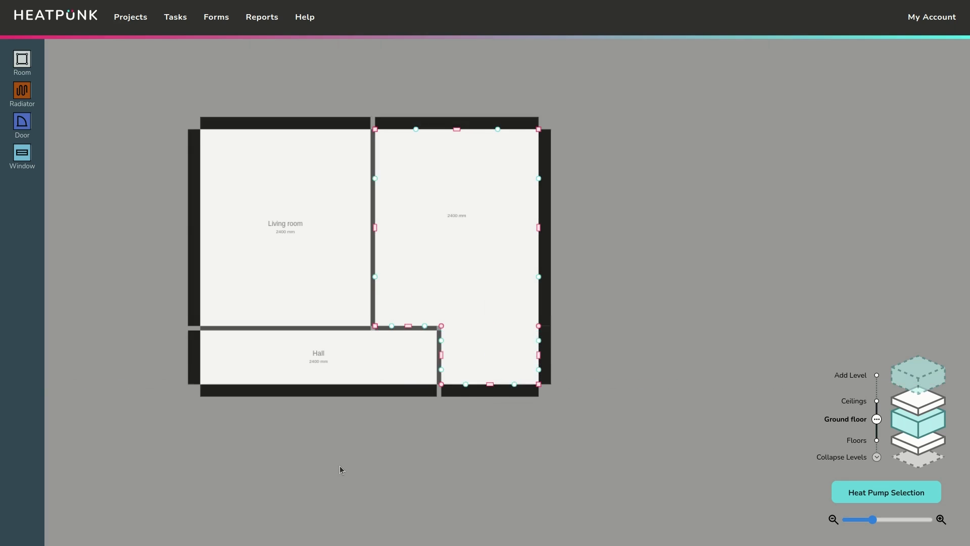
# Step: Add a small room directly below the hall's right end, with its right edge close to the end of the hall
pyautogui.moveTo(22, 59); pyautogui.dragTo(439, 419)
pyautogui.moveTo(498, 484); pyautogui.dragTo(492, 398)
pyautogui.moveTo(390, 384); pyautogui.dragTo(430, 383)
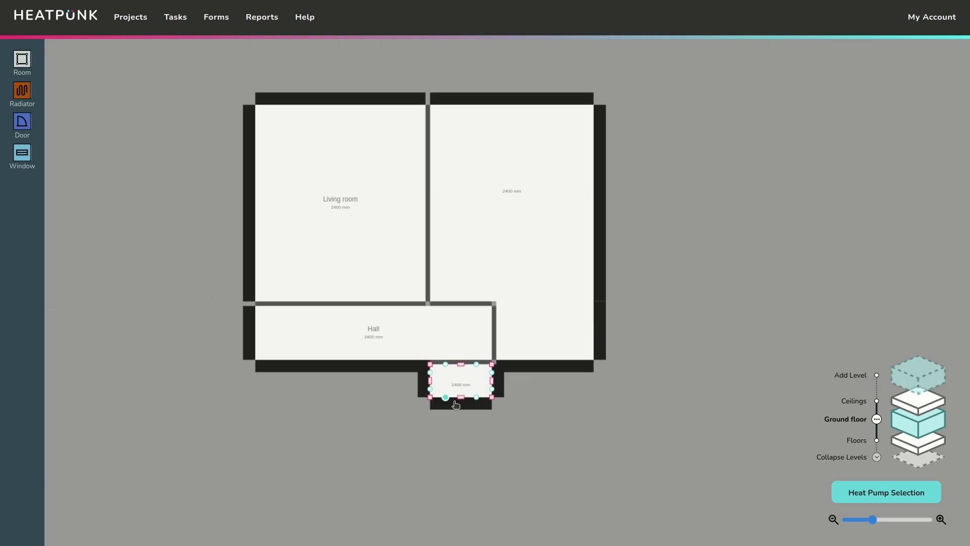
pyautogui.click(460, 407)
# Step: Add a room below the hall's left part and stretch it into an L shape that wraps underneath the small room
pyautogui.moveTo(22, 60); pyautogui.dragTo(313, 421)
pyautogui.moveTo(367, 476); pyautogui.dragTo(427, 477)
pyautogui.moveTo(428, 435); pyautogui.dragTo(486, 462)
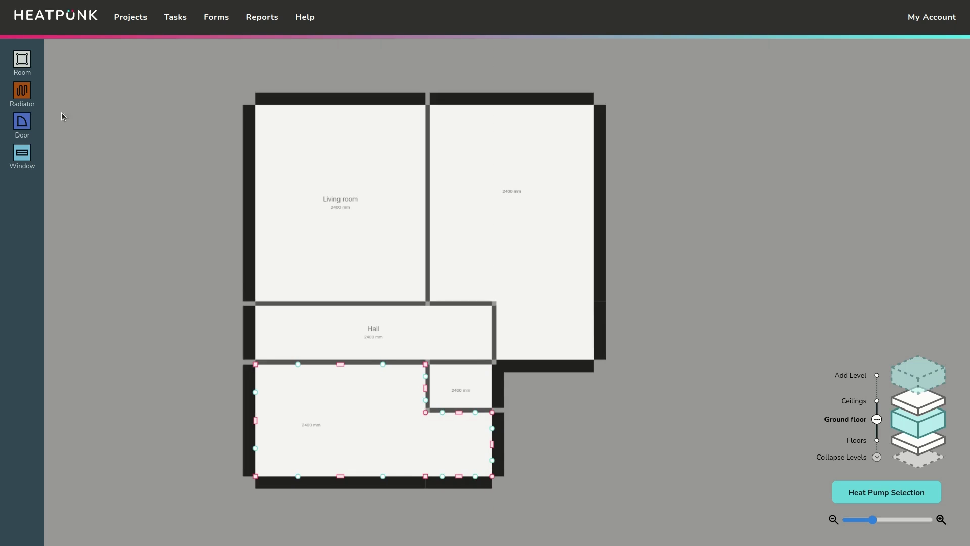
# Step: Add a room in the plan's lower right corner and narrow it to align with the outer wall of the room above
pyautogui.click(22, 60)
pyautogui.click(550, 428)
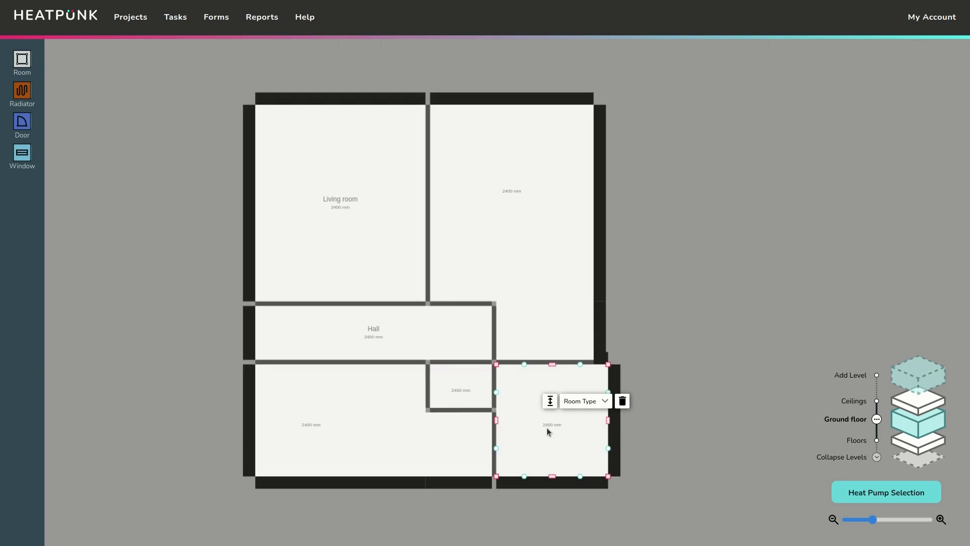
pyautogui.click(606, 424)
pyautogui.moveTo(608, 426); pyautogui.dragTo(595, 425)
# Step: Set the lower right room's type to Study and the small room below the hall to Store
pyautogui.click(557, 424)
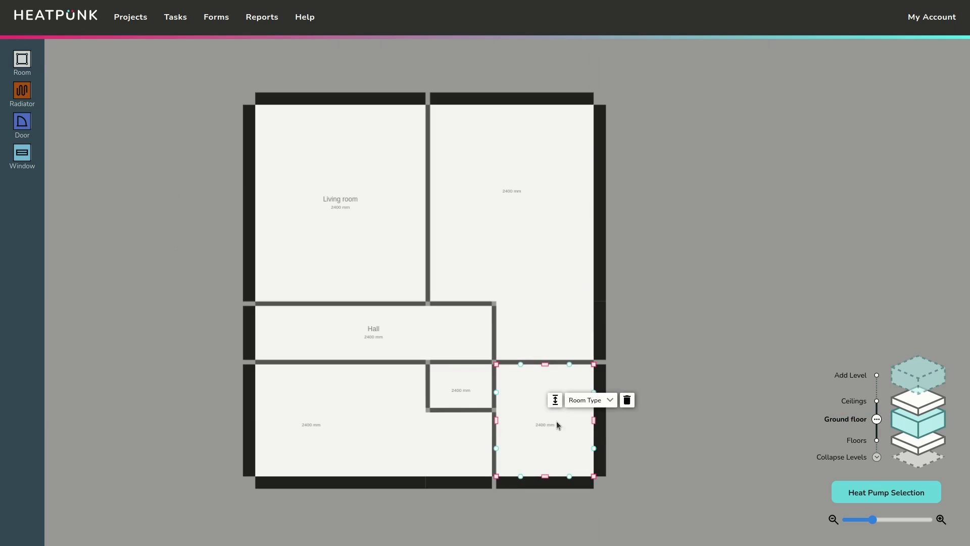
pyautogui.click(577, 405)
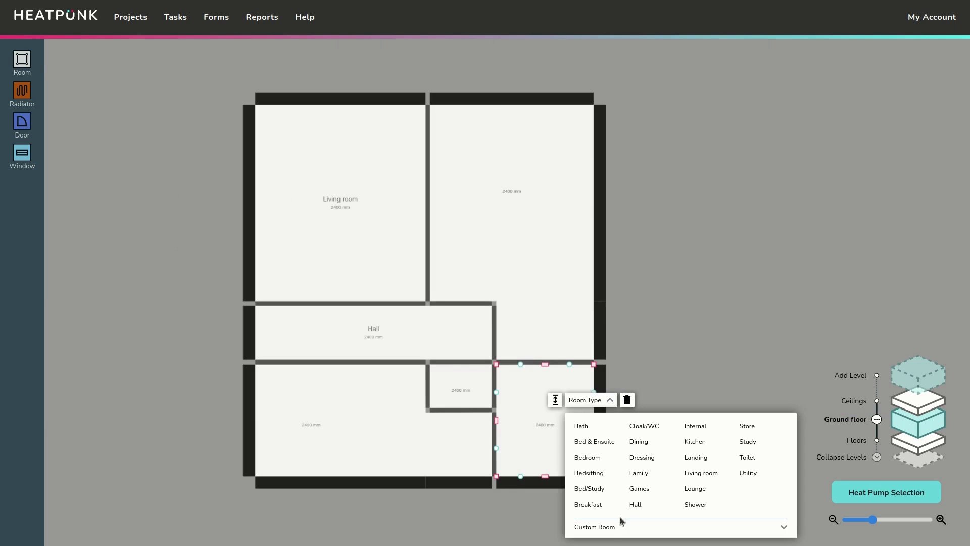
pyautogui.click(772, 448)
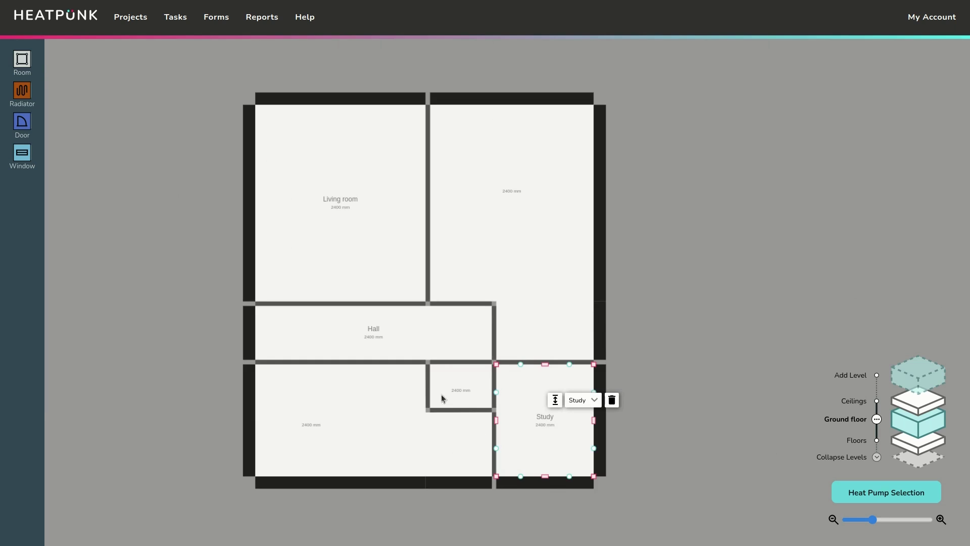
pyautogui.click(467, 399)
pyautogui.click(505, 376)
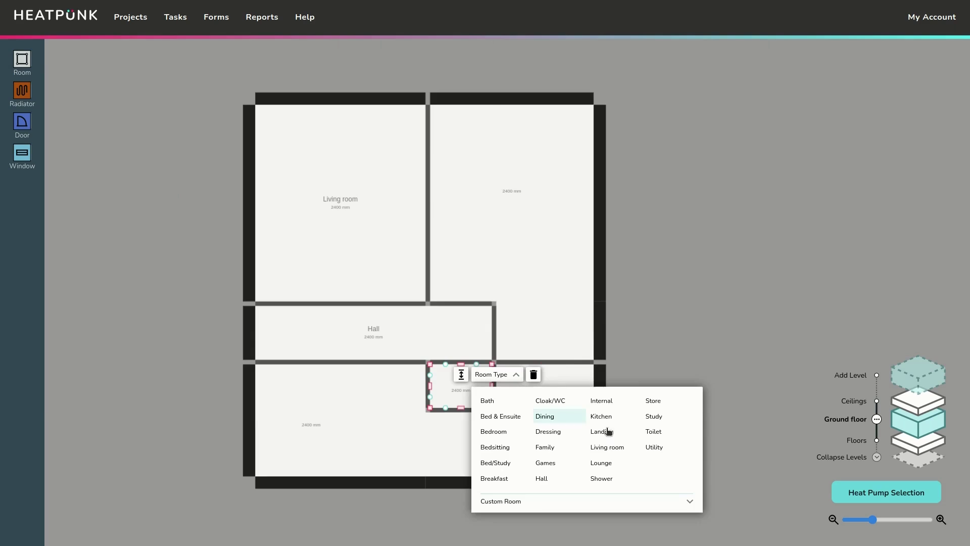
pyautogui.click(655, 400)
# Step: Set the L-shaped room below the hall to Lounge and the large room beside the living room to Kitchen
pyautogui.click(314, 414)
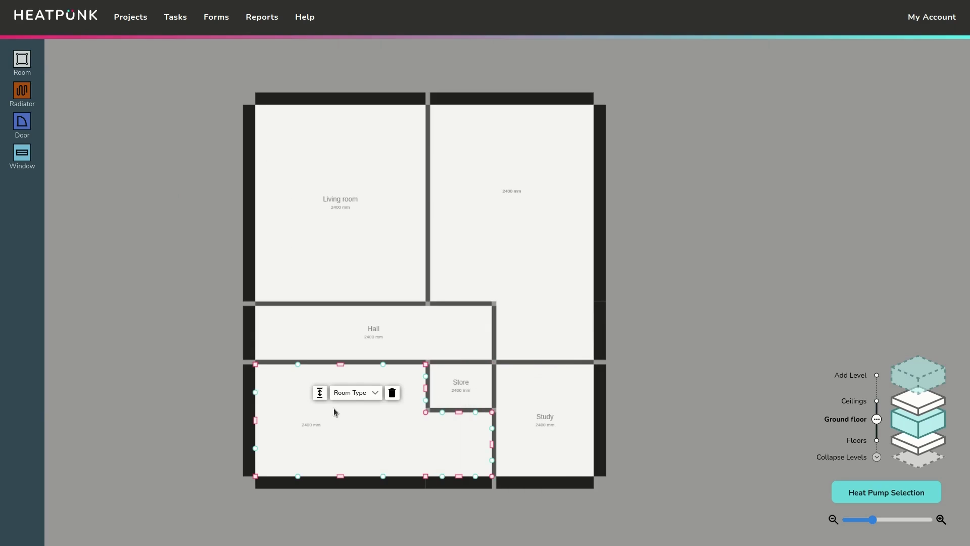
pyautogui.click(354, 394)
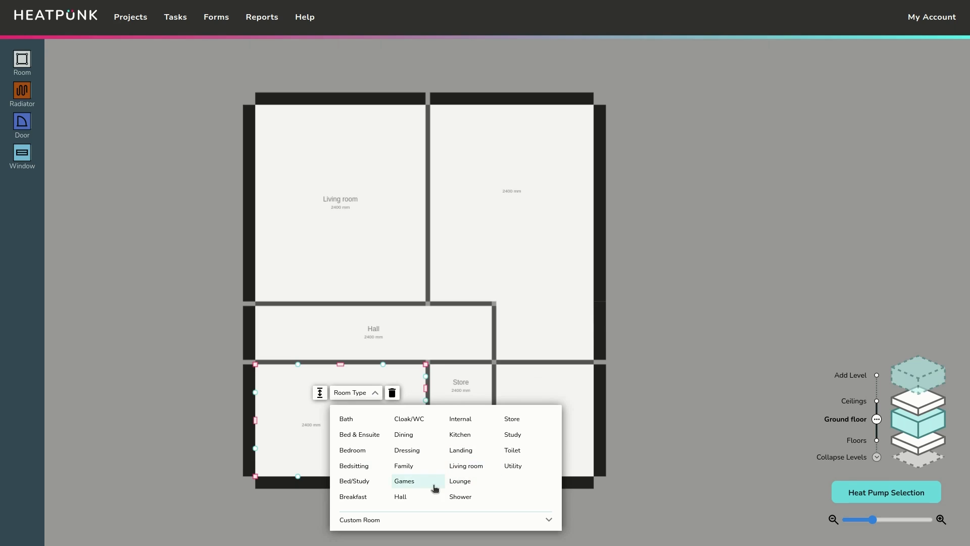
pyautogui.click(460, 483)
pyautogui.click(534, 200)
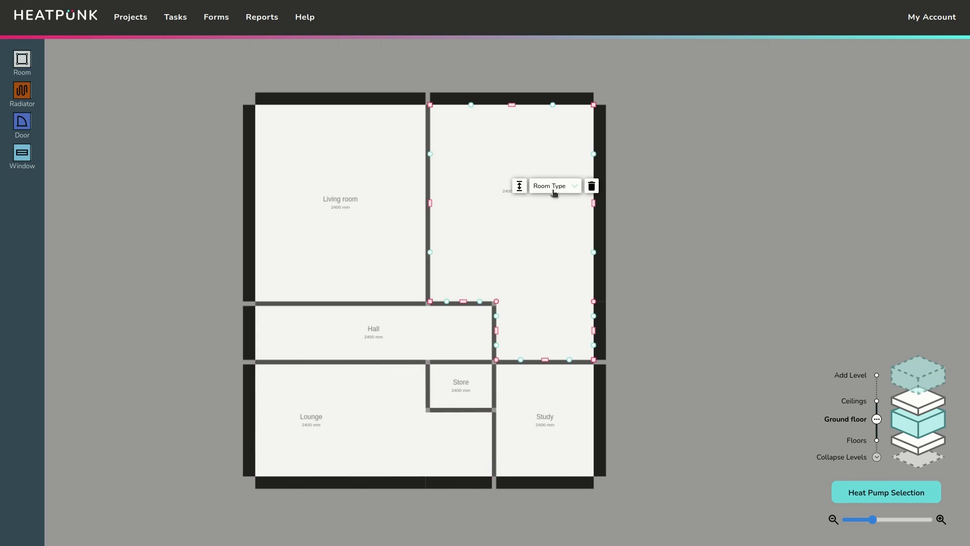
pyautogui.click(555, 189)
pyautogui.click(586, 168)
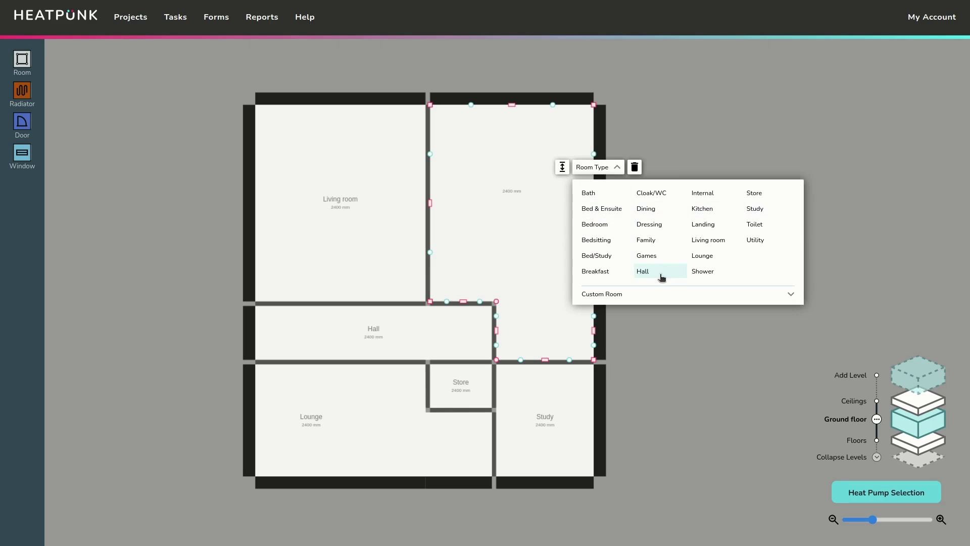
pyautogui.click(710, 215)
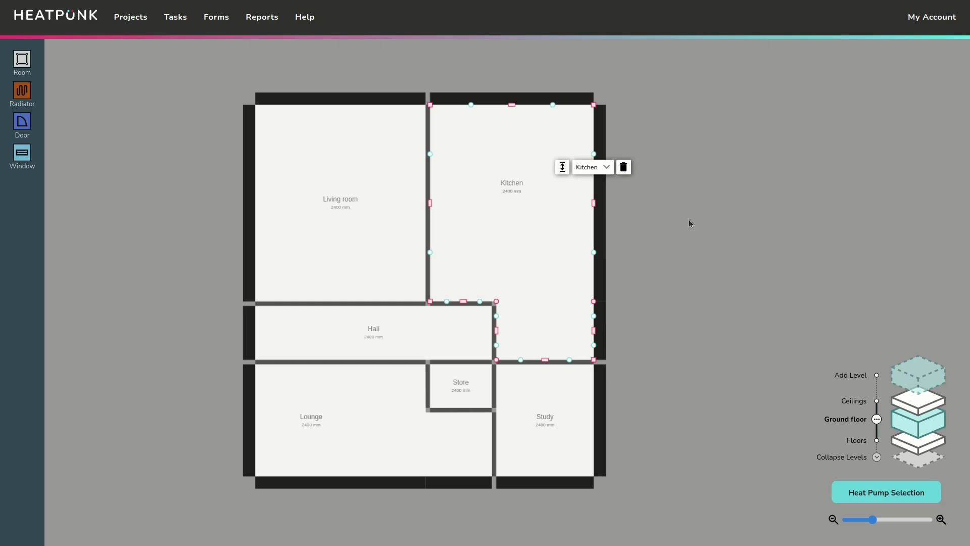
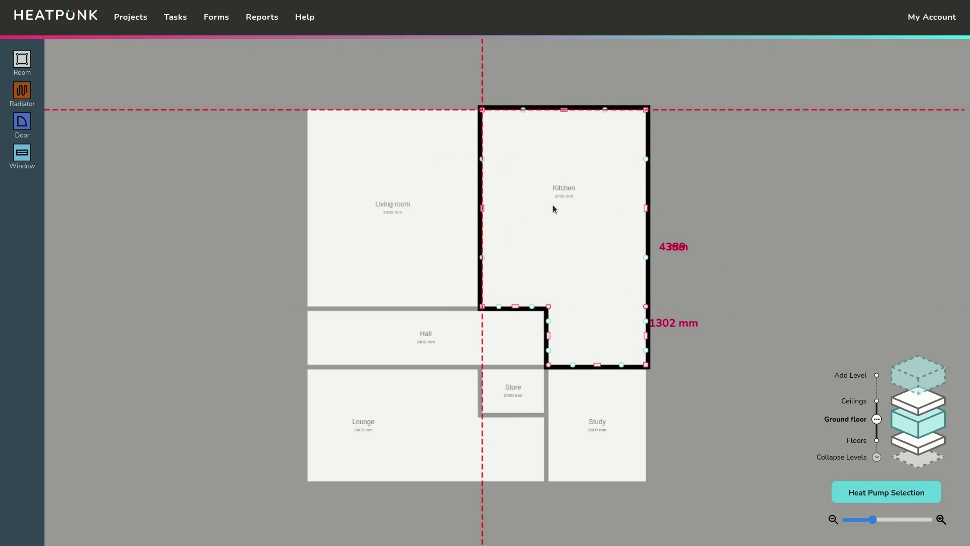
# Step: Place a door in the hall's left external wall
pyautogui.moveTo(715, 362); pyautogui.dragTo(668, 365)
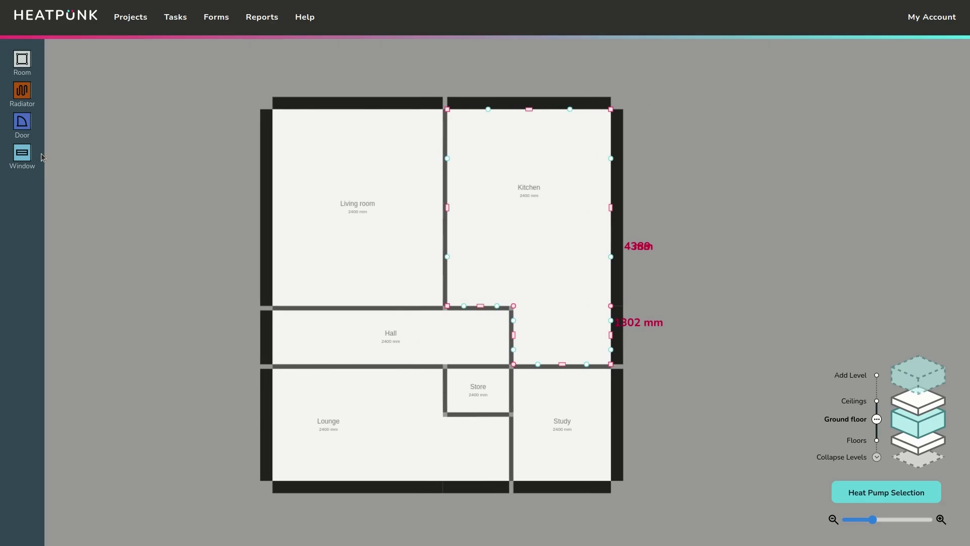
pyautogui.moveTo(21, 121); pyautogui.dragTo(165, 222)
pyautogui.moveTo(196, 261); pyautogui.dragTo(258, 357)
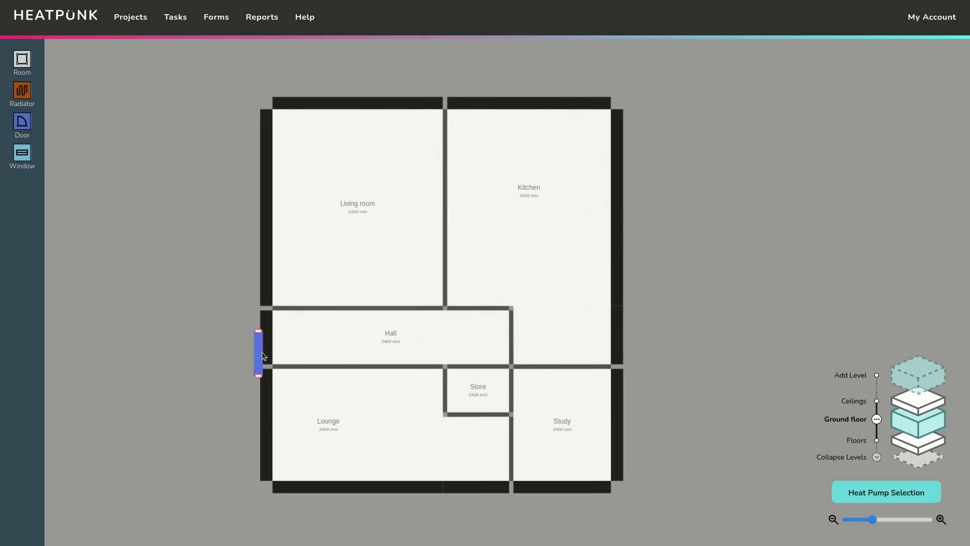
pyautogui.click(276, 340)
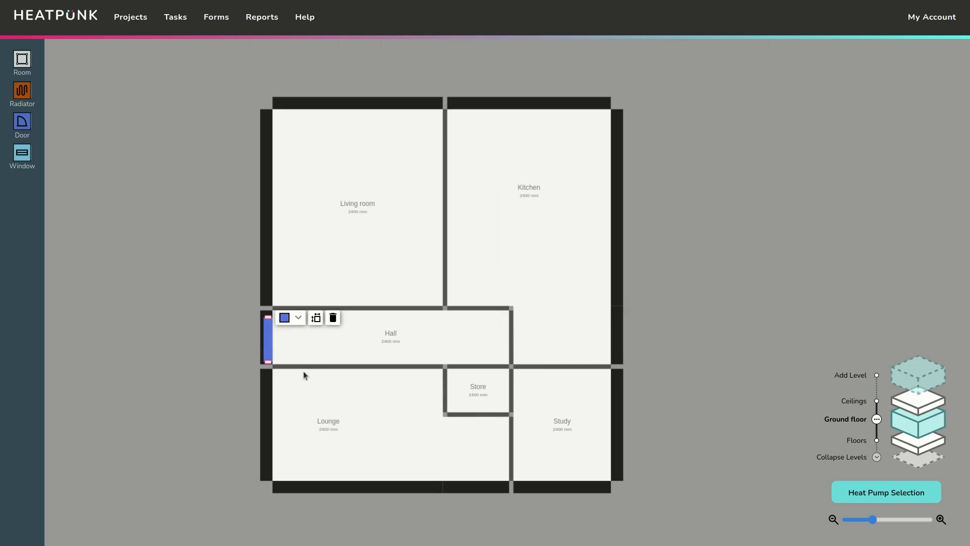
# Step: Confirm the hall door's size as 1000 mm wide by 2100 mm high and place a second door in the kitchen's right external wall
pyautogui.click(297, 318)
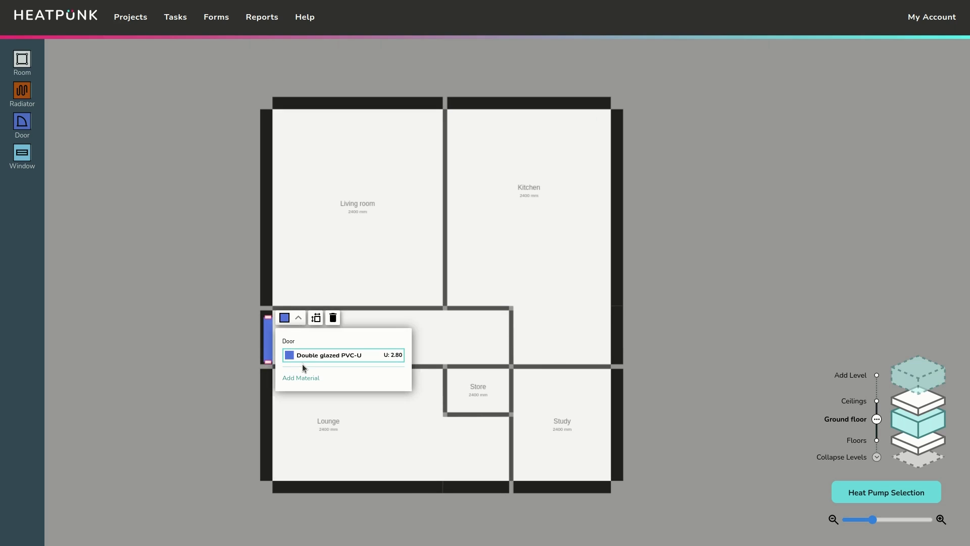
pyautogui.click(316, 318)
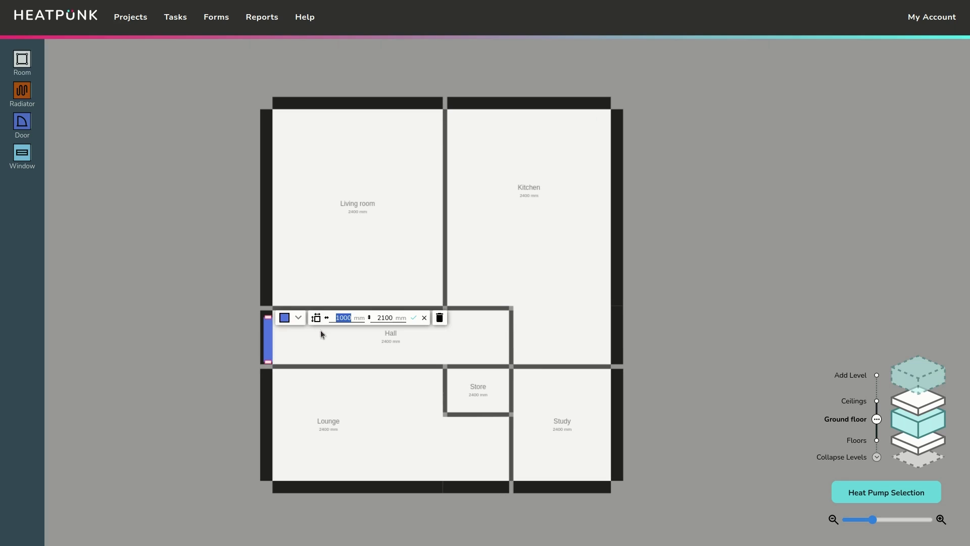
pyautogui.click(414, 318)
pyautogui.moveTo(22, 121); pyautogui.dragTo(611, 311)
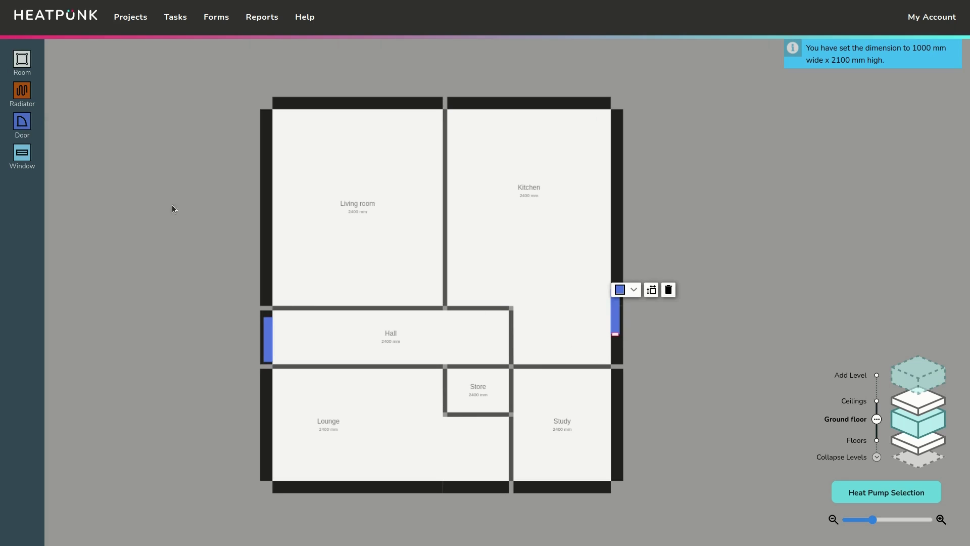
# Step: Place a window in the living room's left external wall and inspect its material and size settings
pyautogui.moveTo(22, 153); pyautogui.dragTo(277, 201)
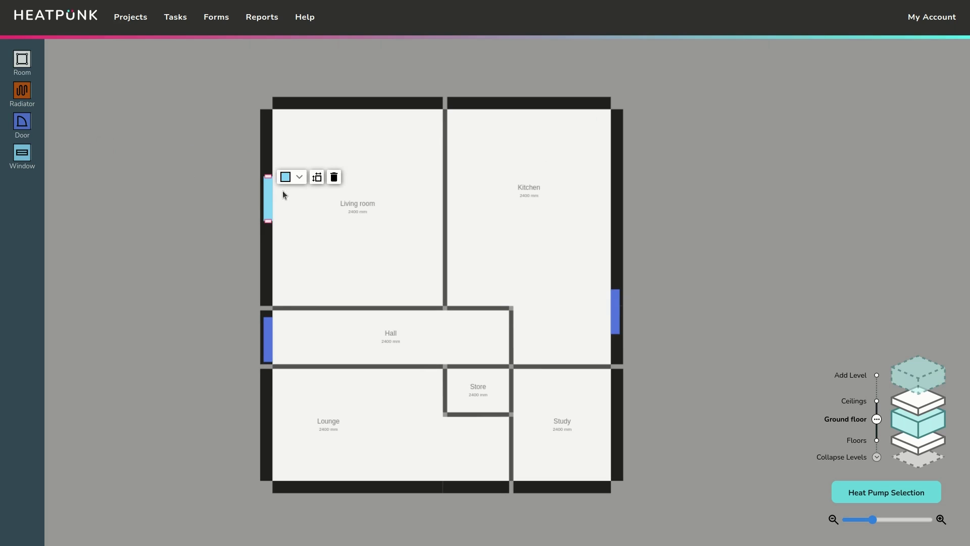
pyautogui.click(299, 177)
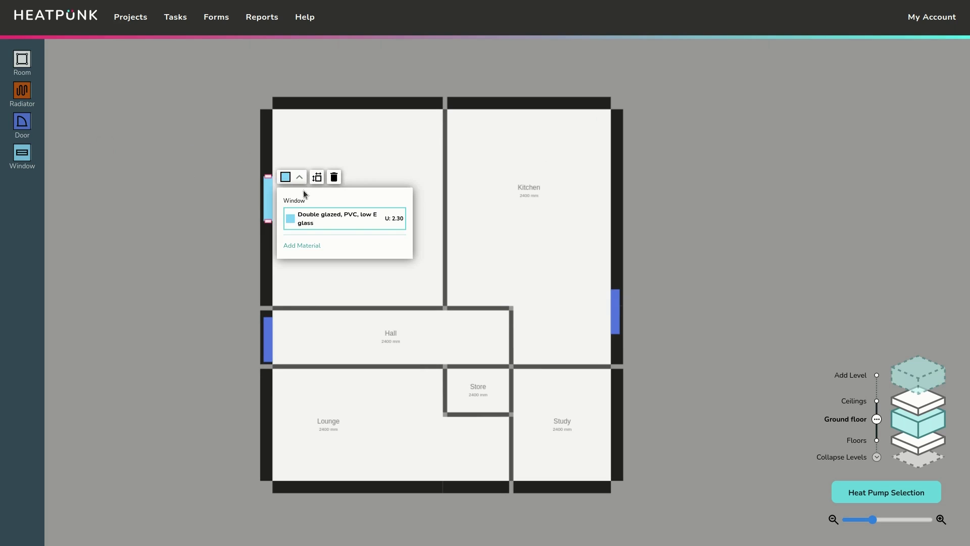
pyautogui.click(321, 179)
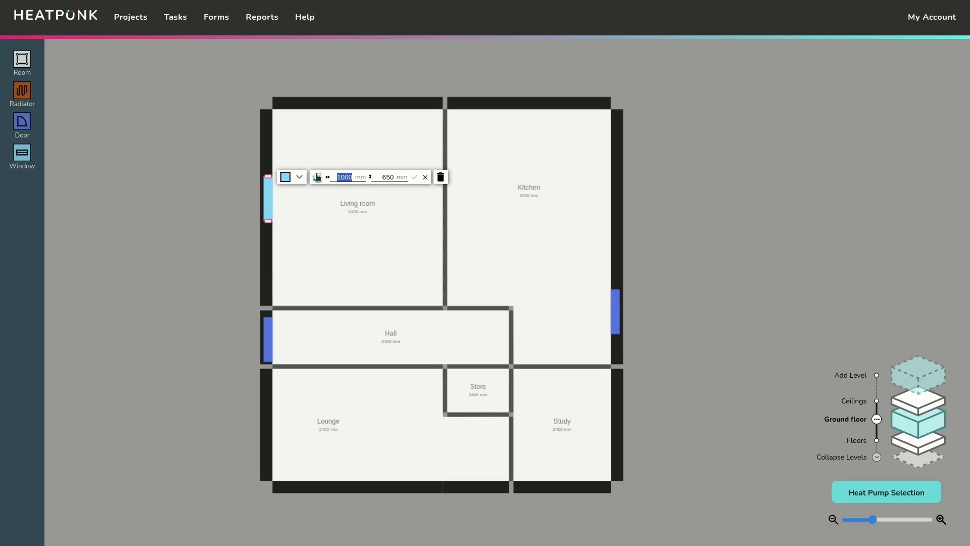
# Step: Place windows in the lounge's left wall, the study's lower wall, and the kitchen's right and upper external walls
pyautogui.moveTo(13, 159); pyautogui.dragTo(272, 421)
pyautogui.moveTo(22, 156); pyautogui.dragTo(569, 478)
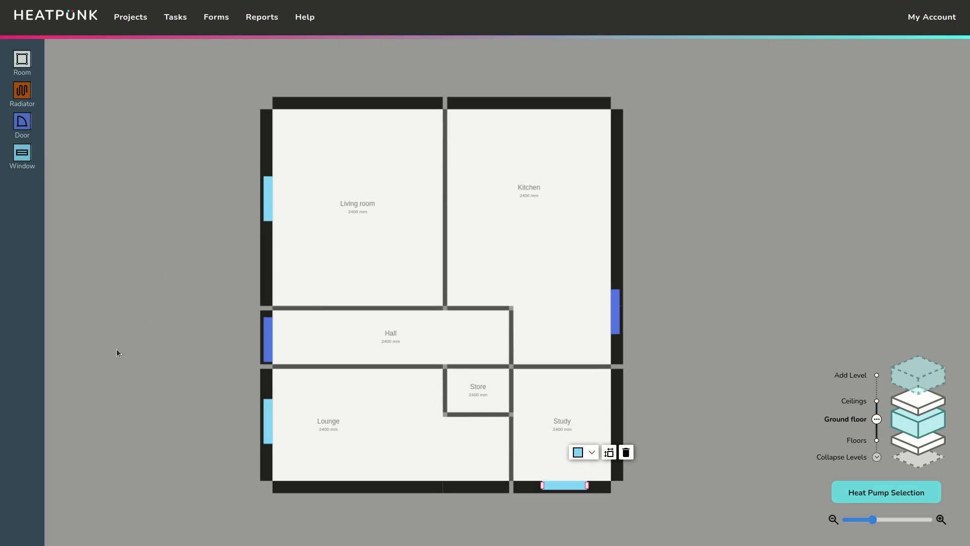
pyautogui.moveTo(22, 154); pyautogui.dragTo(636, 205)
pyautogui.moveTo(30, 161); pyautogui.dragTo(499, 122)
pyautogui.moveTo(349, 114); pyautogui.dragTo(331, 134)
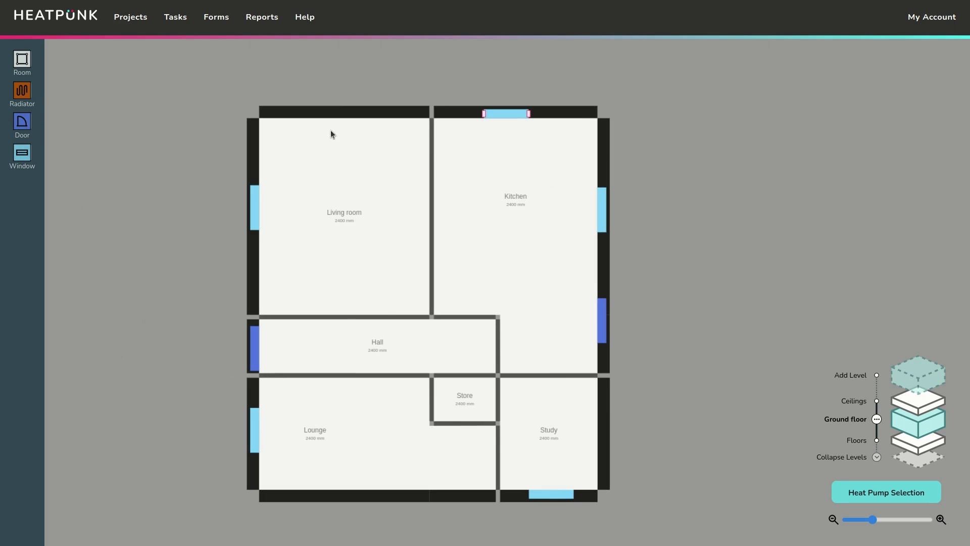
# Step: Examine the options for what lies on the other side of the living room's upper external wall
pyautogui.click(335, 112)
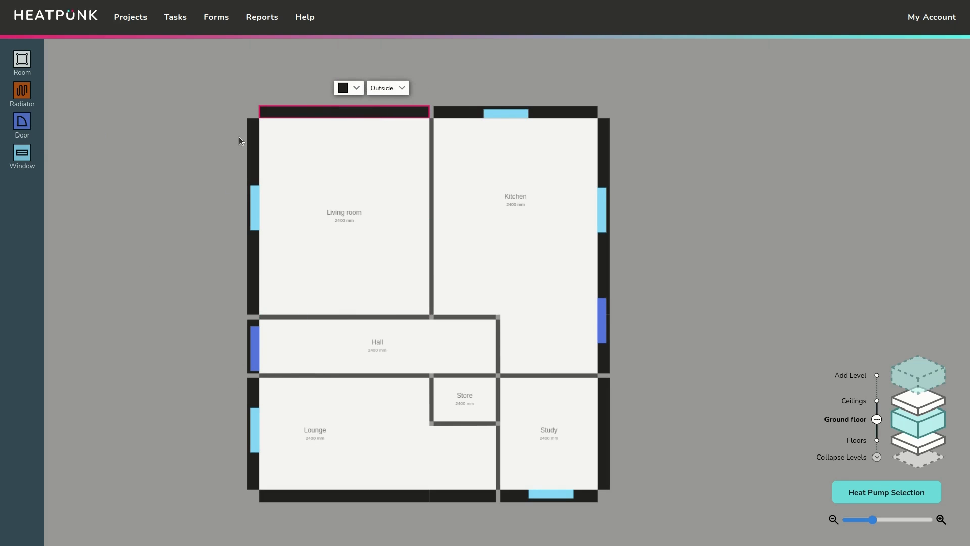
pyautogui.click(378, 89)
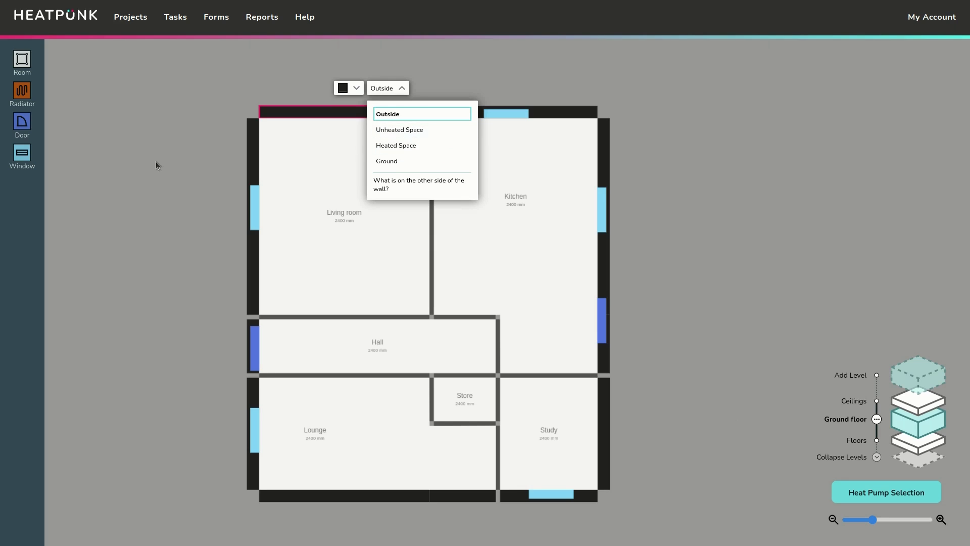
pyautogui.scroll(-1, 226, 247)
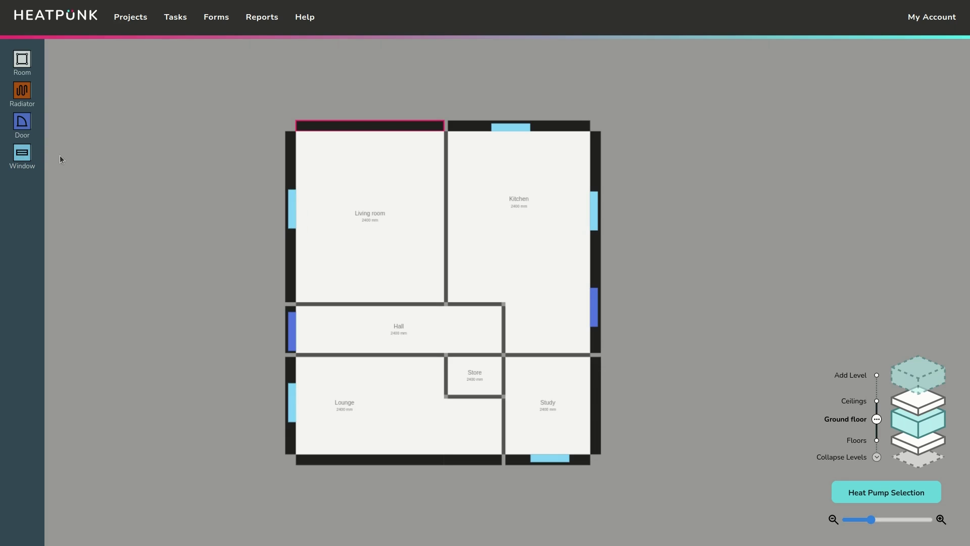
# Step: Place a radiator in the living room against the kitchen partition wall and inspect its type and size options
pyautogui.moveTo(22, 91); pyautogui.dragTo(317, 160)
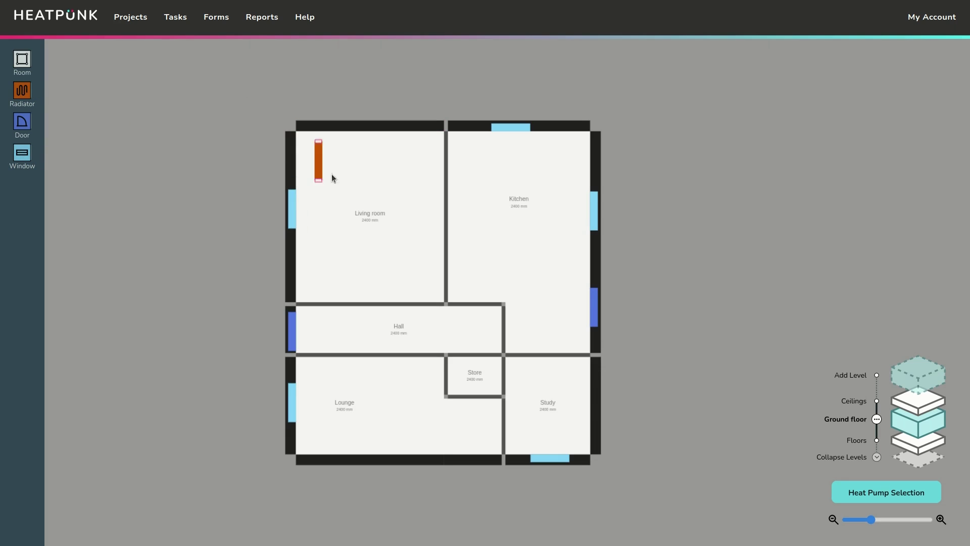
pyautogui.moveTo(436, 217); pyautogui.dragTo(448, 217)
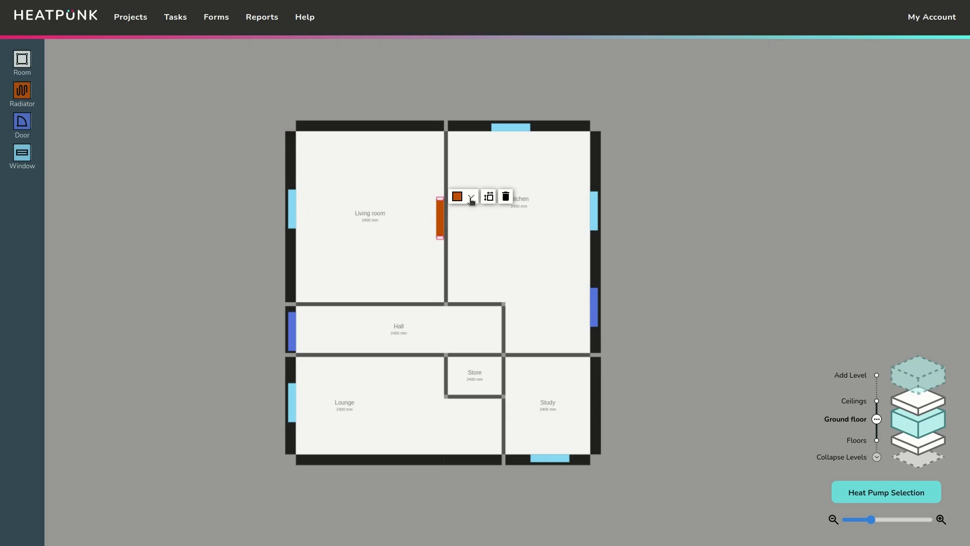
pyautogui.click(466, 199)
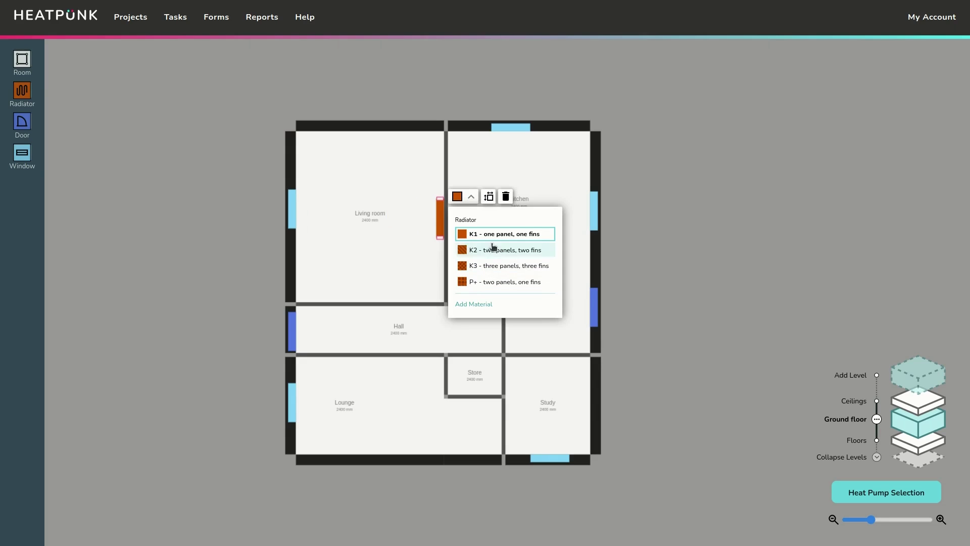
pyautogui.click(493, 202)
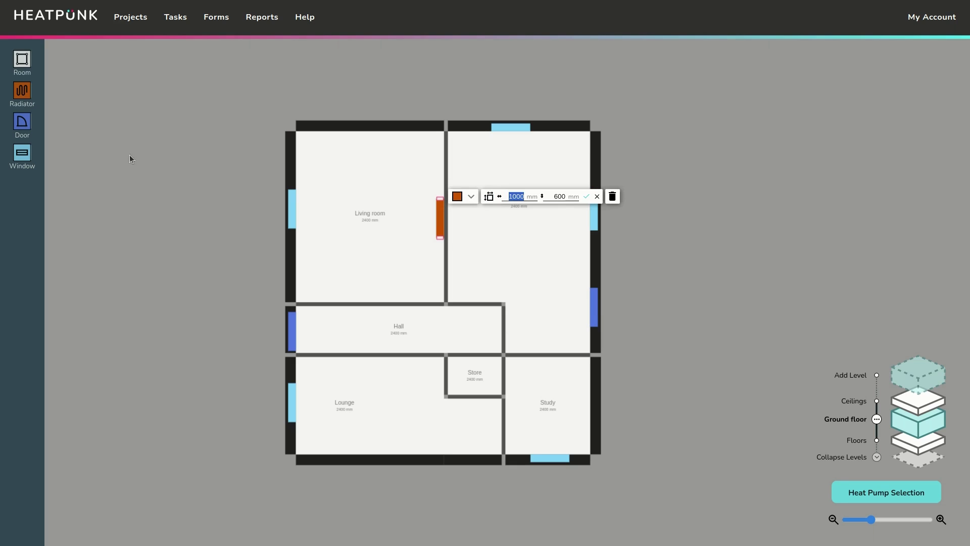
# Step: Place radiators at the living room, lounge and study windows and one against the hall's lower wall
pyautogui.moveTo(22, 91); pyautogui.dragTo(285, 209)
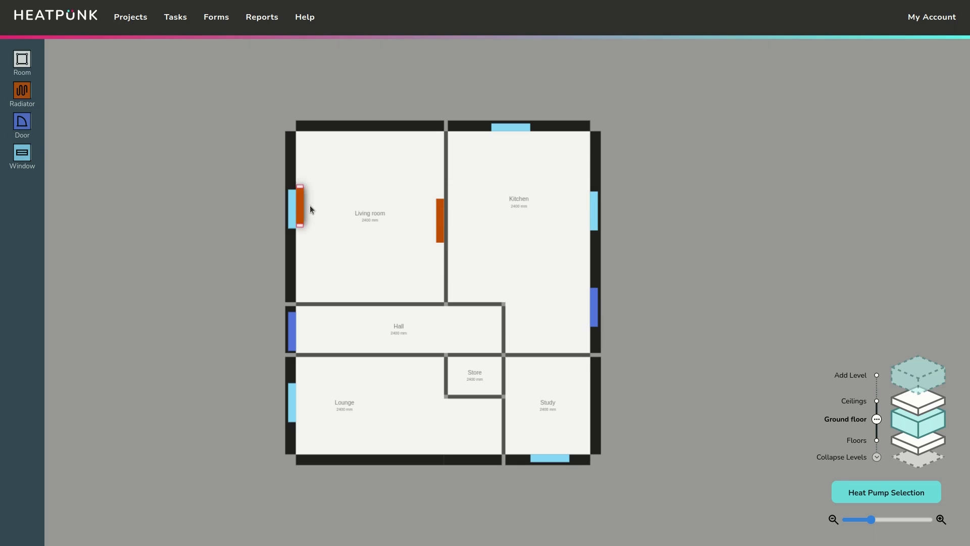
pyautogui.moveTo(22, 91); pyautogui.dragTo(300, 396)
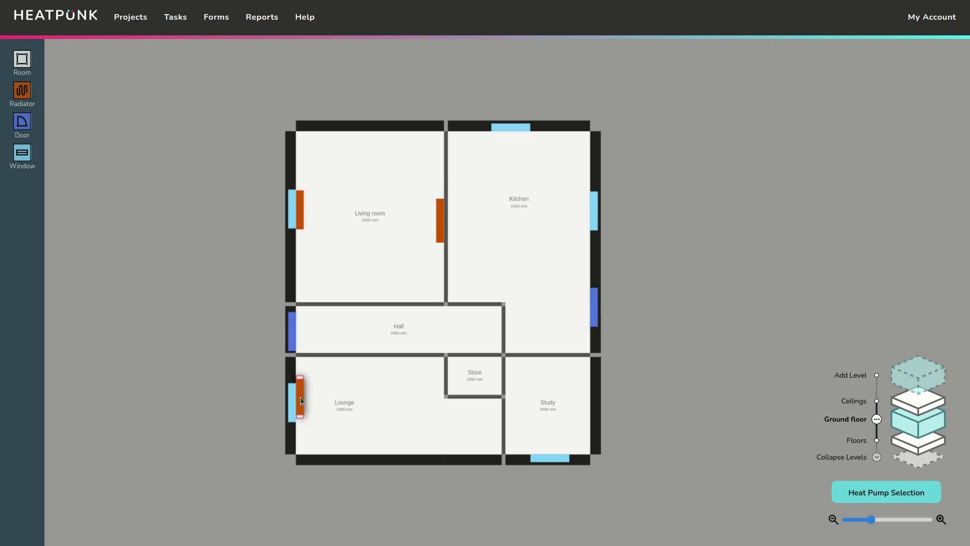
pyautogui.moveTo(22, 91); pyautogui.dragTo(504, 433)
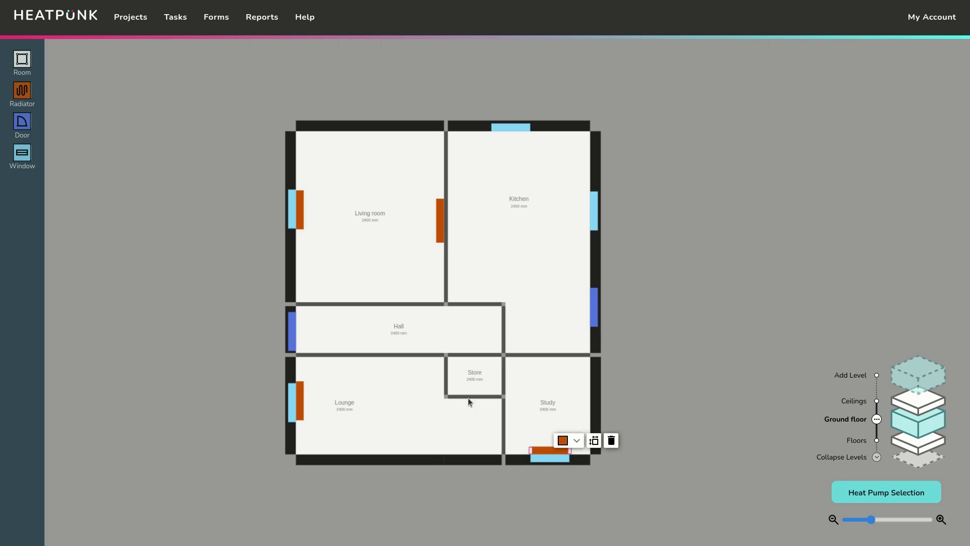
pyautogui.moveTo(22, 91); pyautogui.dragTo(432, 362)
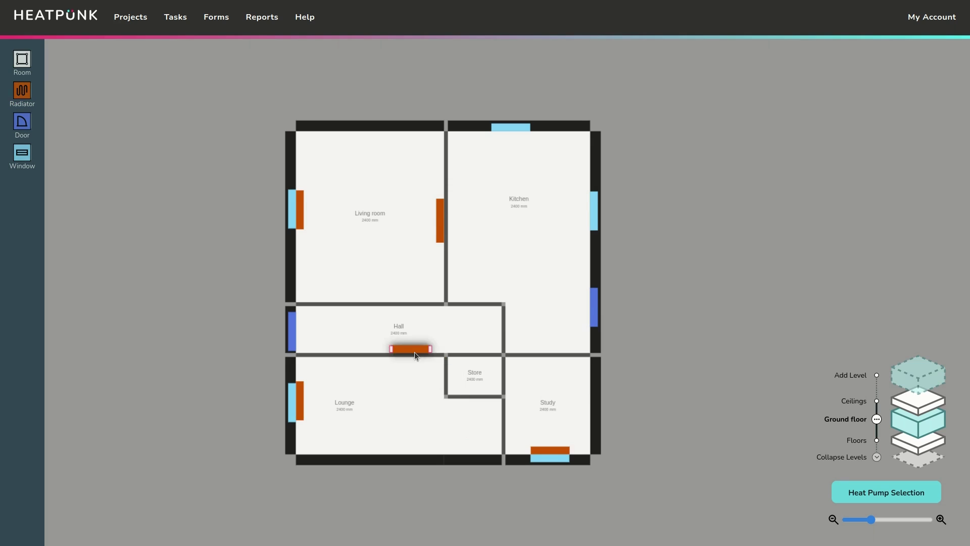
pyautogui.moveTo(383, 342); pyautogui.dragTo(383, 350)
# Step: Place radiators at the kitchen's right and upper windows, aligning the upper one with its window
pyautogui.moveTo(22, 91); pyautogui.dragTo(588, 223)
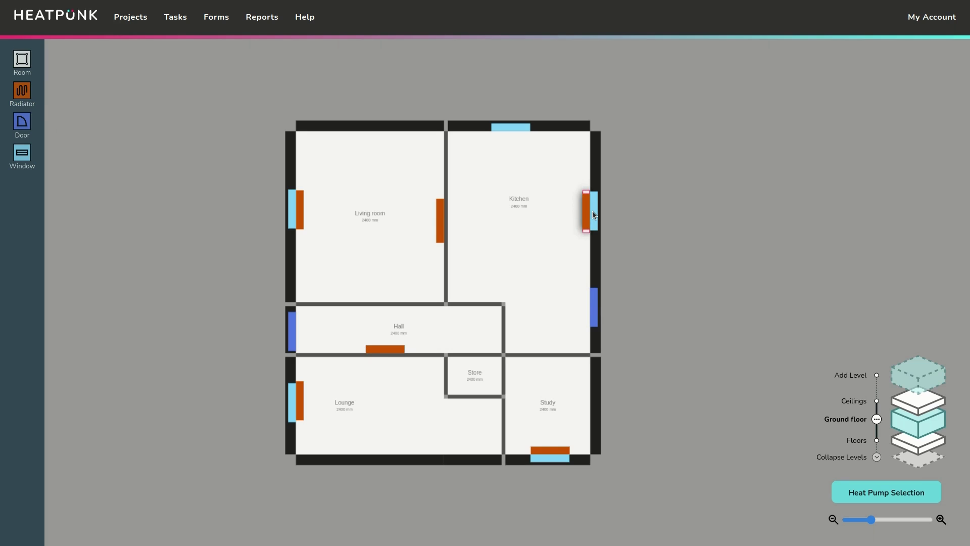
pyautogui.moveTo(22, 91); pyautogui.dragTo(532, 150)
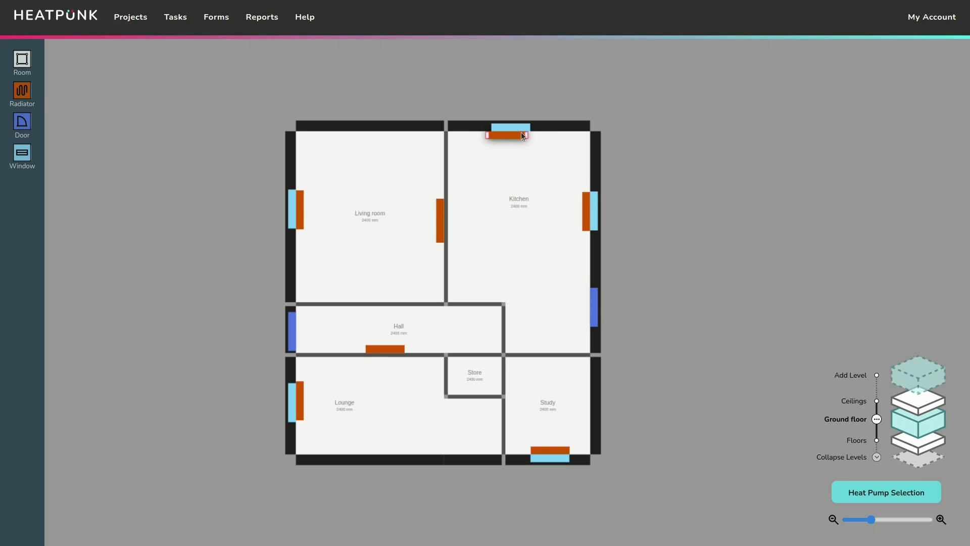
pyautogui.click(511, 137)
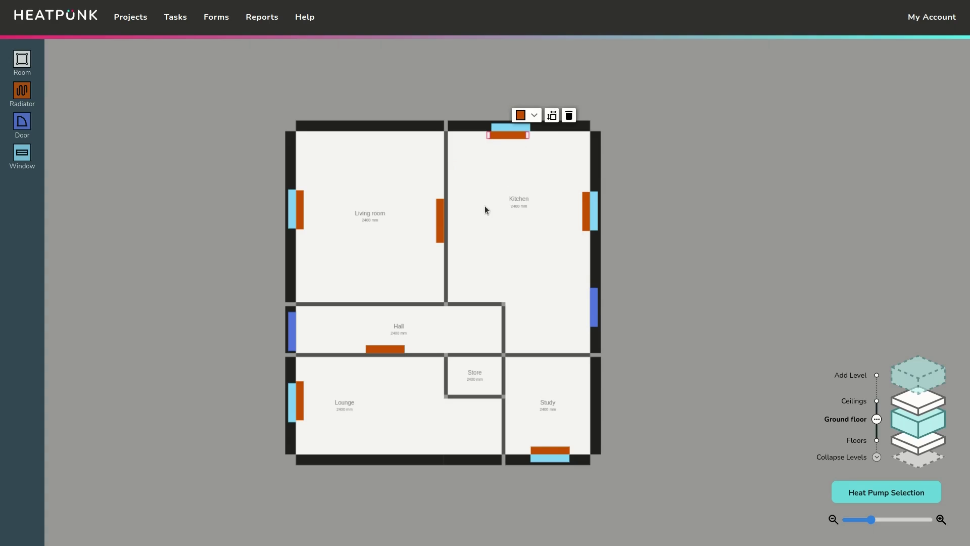
pyautogui.moveTo(498, 139); pyautogui.dragTo(501, 140)
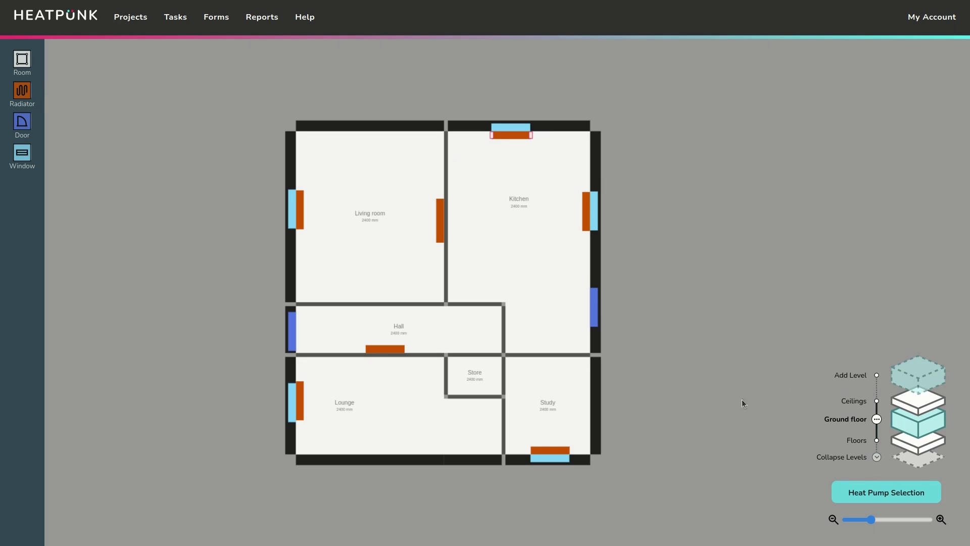
# Step: Add a 3654 mm by 5690 mm region over the kitchen on the Floors level, using Solid, 100mm insulation as its material
pyautogui.click(907, 442)
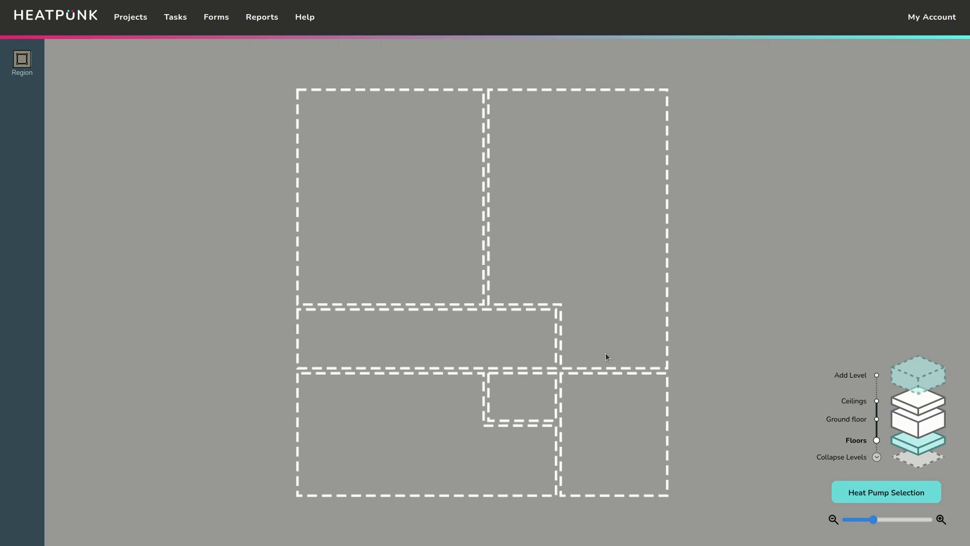
pyautogui.moveTo(22, 60); pyautogui.dragTo(553, 150)
pyautogui.moveTo(610, 208); pyautogui.dragTo(667, 368)
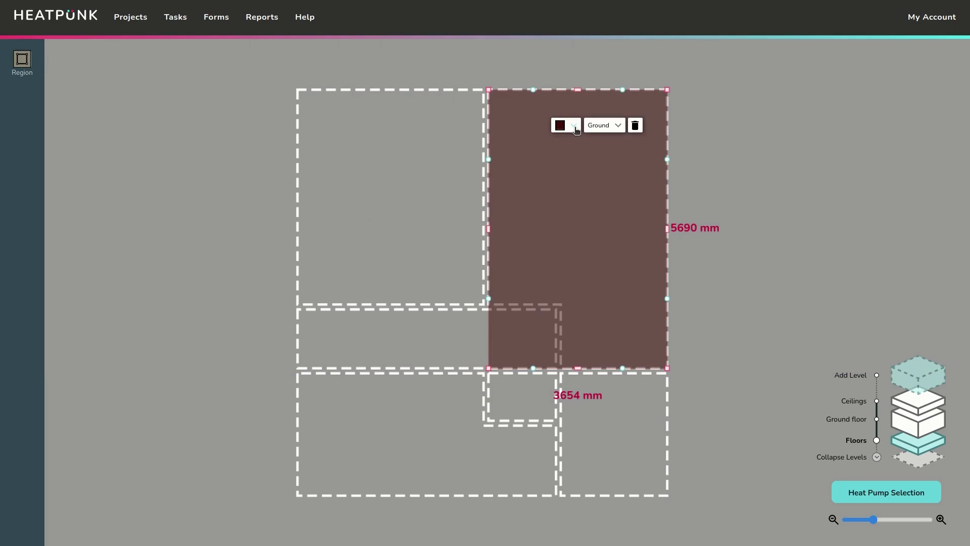
pyautogui.click(575, 127)
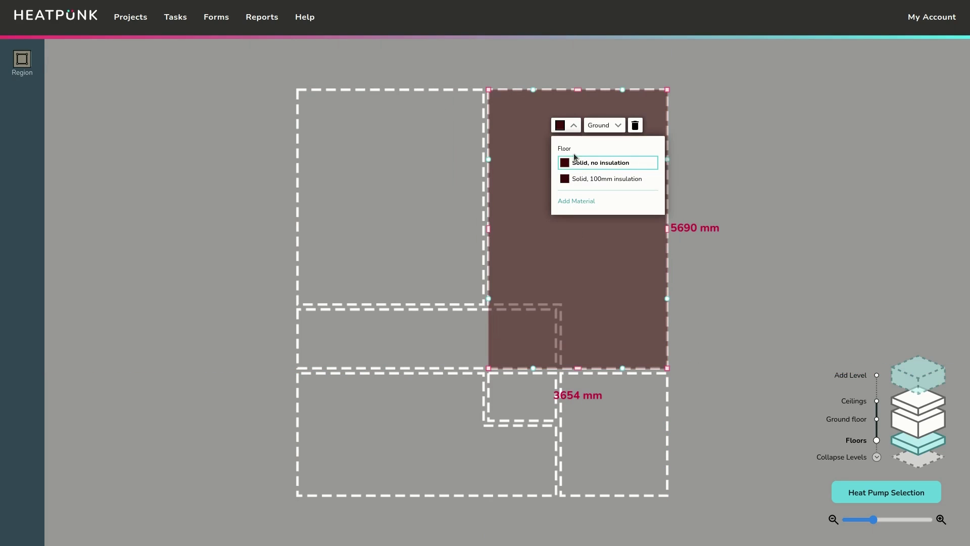
pyautogui.click(592, 180)
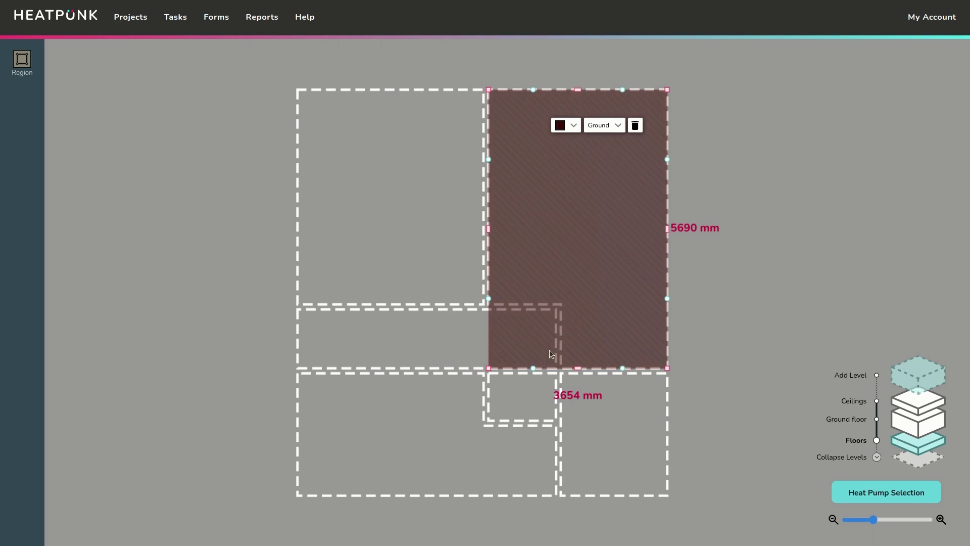
# Step: Add a level named First floor with a room ceiling height of 2400 mm
pyautogui.click(913, 425)
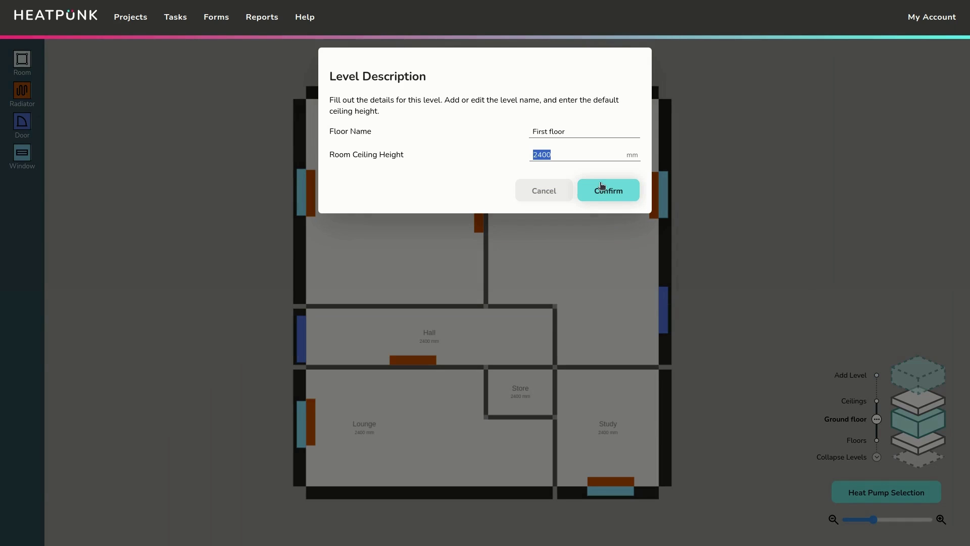
pyautogui.click(607, 190)
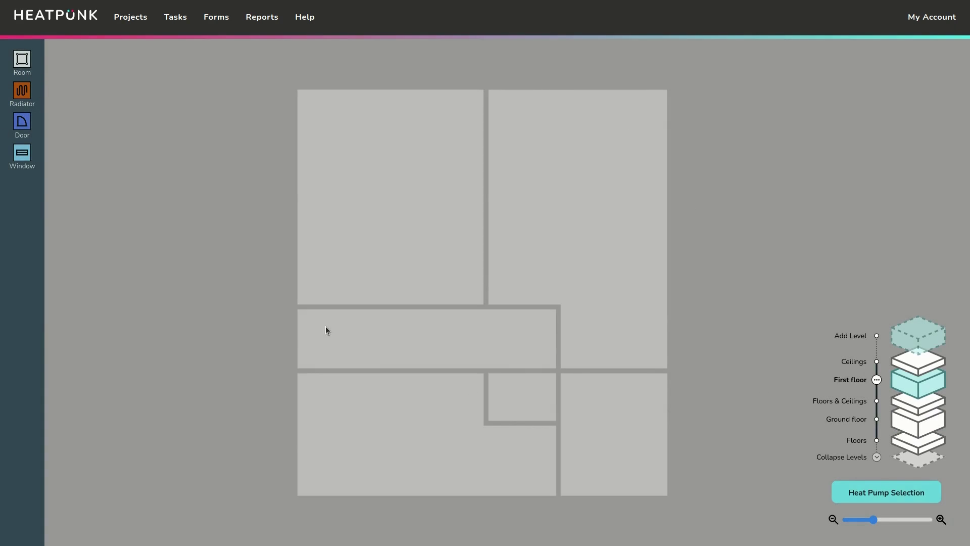
# Step: Draw a wide room on the first floor, level with the hall and reaching the right edge, with the type Landing
pyautogui.click(22, 59)
pyautogui.click(493, 296)
pyautogui.moveTo(500, 251); pyautogui.dragTo(667, 339)
pyautogui.click(550, 332)
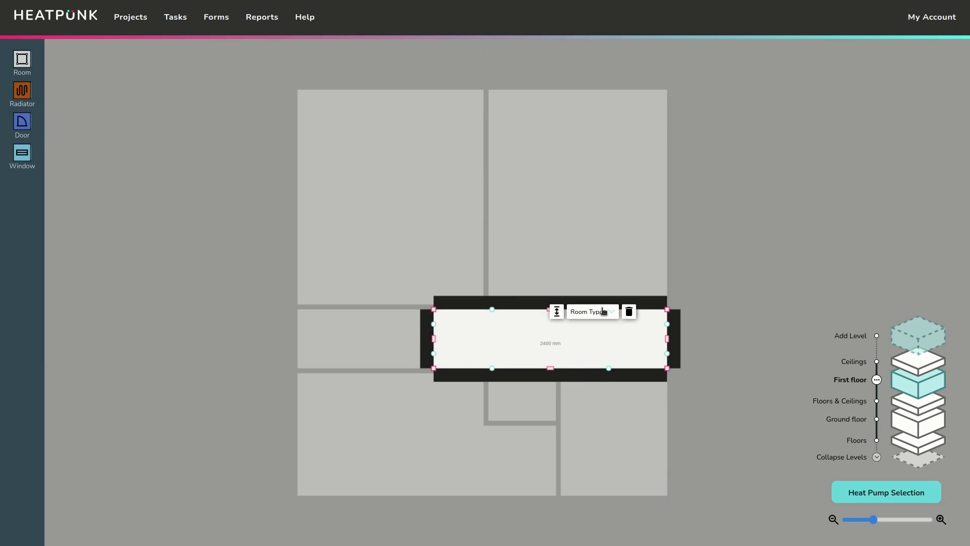
pyautogui.click(612, 311)
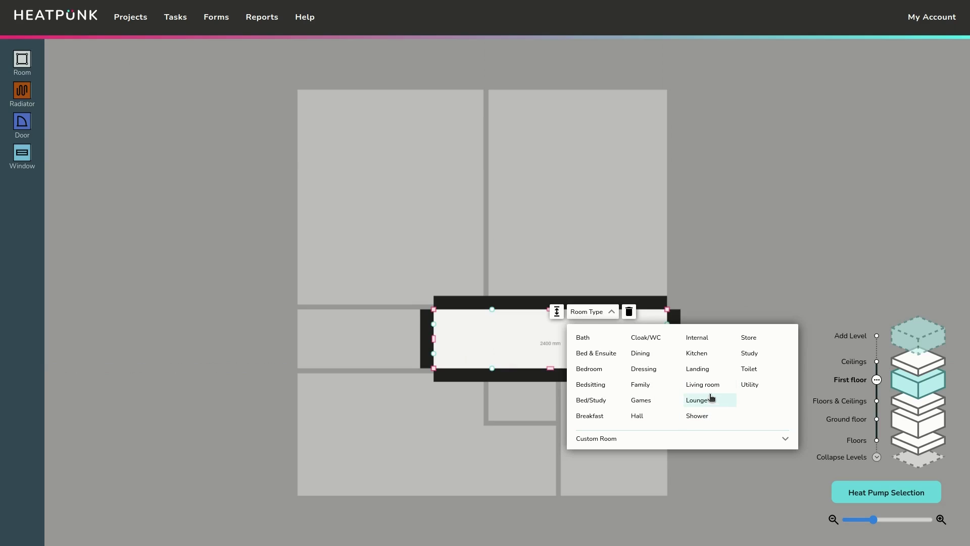
pyautogui.click(707, 371)
# Step: Draw a room directly below the landing, matching its width, and set its type to Bath
pyautogui.click(22, 60)
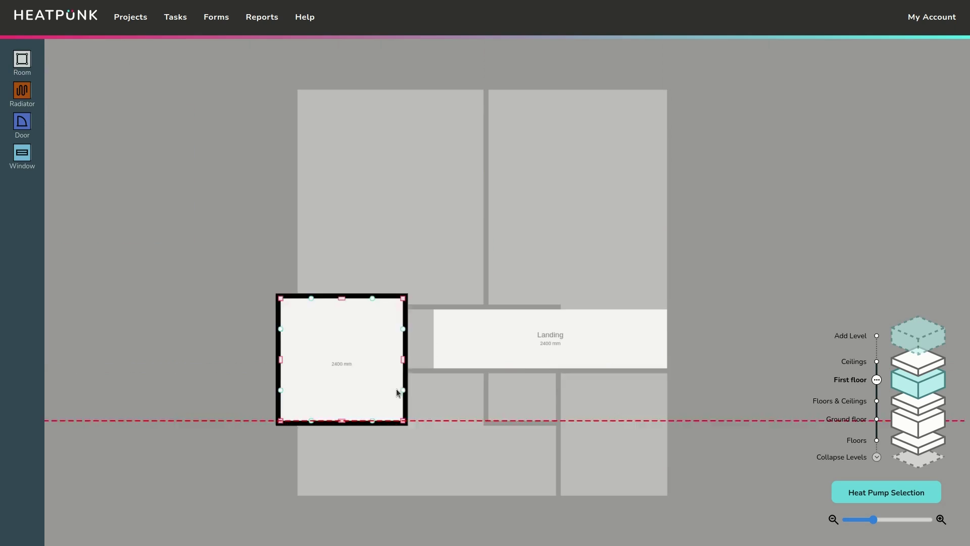
pyautogui.click(595, 428)
pyautogui.moveTo(546, 440); pyautogui.dragTo(443, 439)
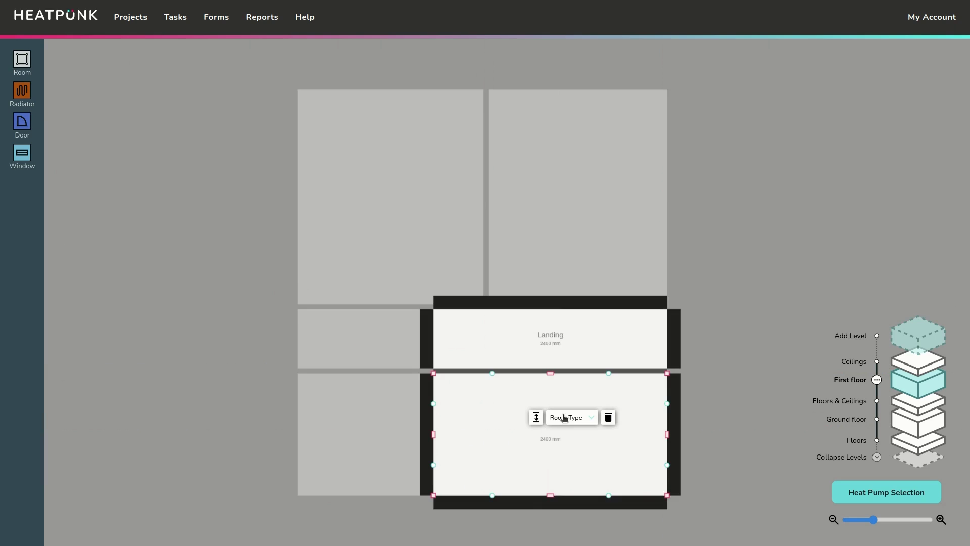
pyautogui.click(566, 417)
pyautogui.click(584, 450)
# Step: Draw a room about 4182 mm by 4389 mm above the landing, filling the upper right corner of the footprint
pyautogui.click(21, 59)
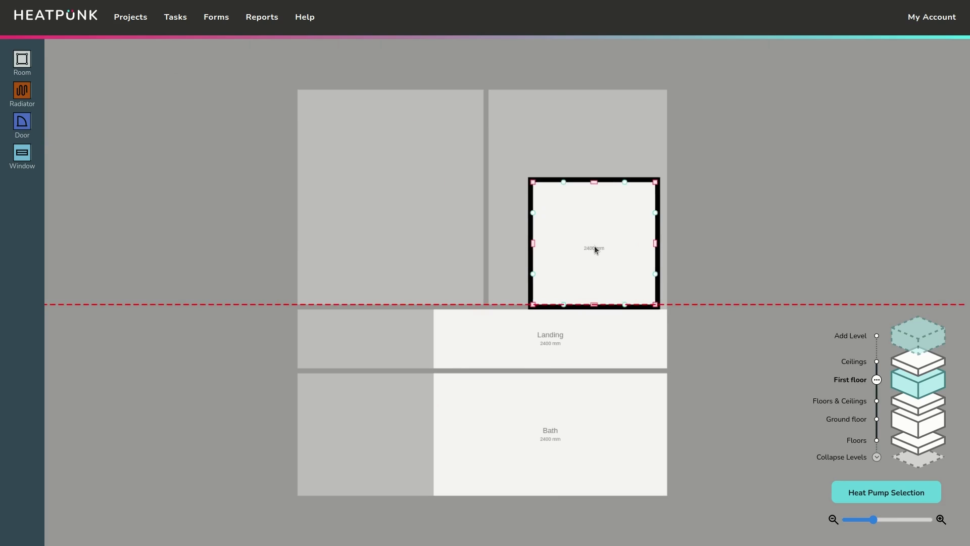
pyautogui.click(600, 247)
pyautogui.moveTo(540, 181); pyautogui.dragTo(462, 90)
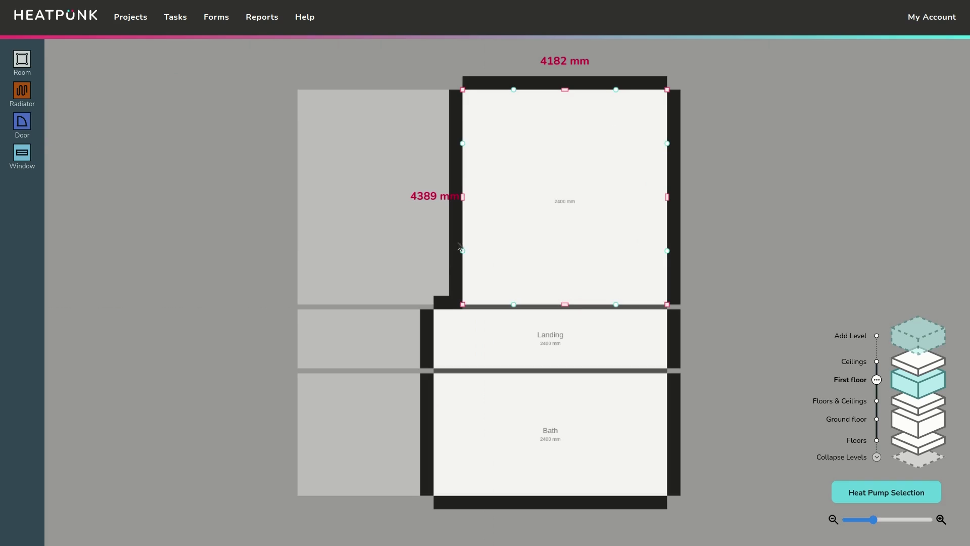
# Step: Draw a room about 3276 mm by 4387 mm in the upper left corner and extend it down beside the landing
pyautogui.click(22, 59)
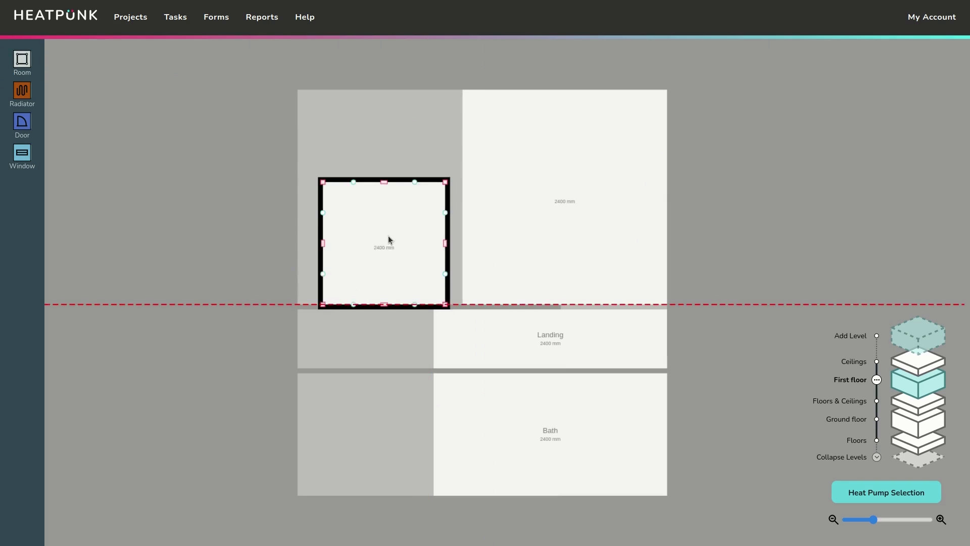
pyautogui.click(385, 235)
pyautogui.moveTo(335, 182); pyautogui.dragTo(297, 89)
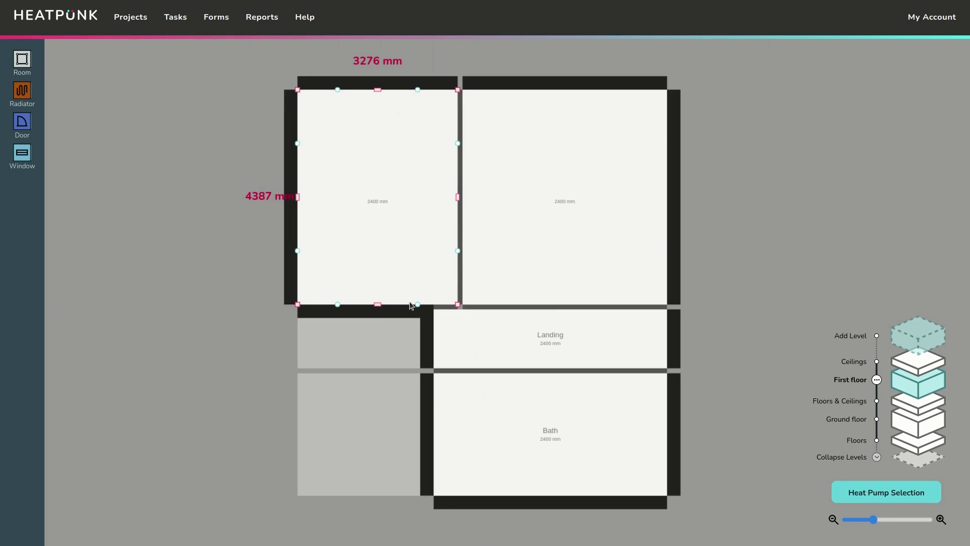
pyautogui.moveTo(418, 304); pyautogui.dragTo(367, 368)
pyautogui.click(364, 304)
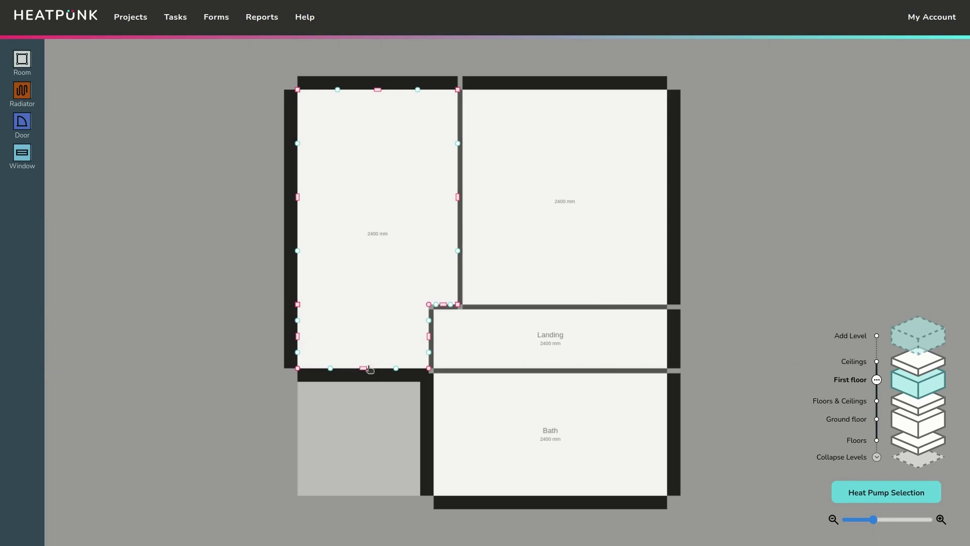
# Step: Set the type of the two large upper rooms on the first floor to Bedroom
pyautogui.click(394, 179)
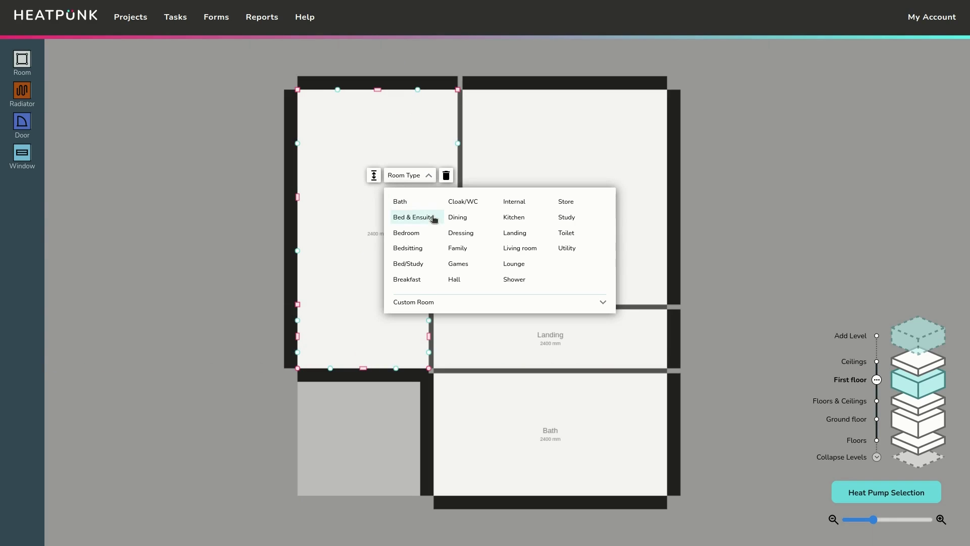
pyautogui.click(425, 232)
pyautogui.click(542, 202)
pyautogui.click(580, 181)
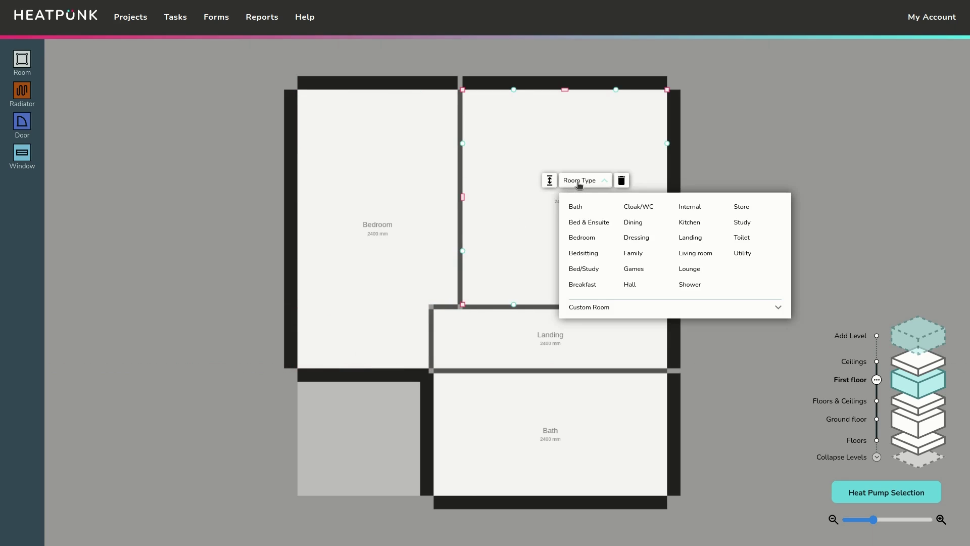
pyautogui.click(586, 240)
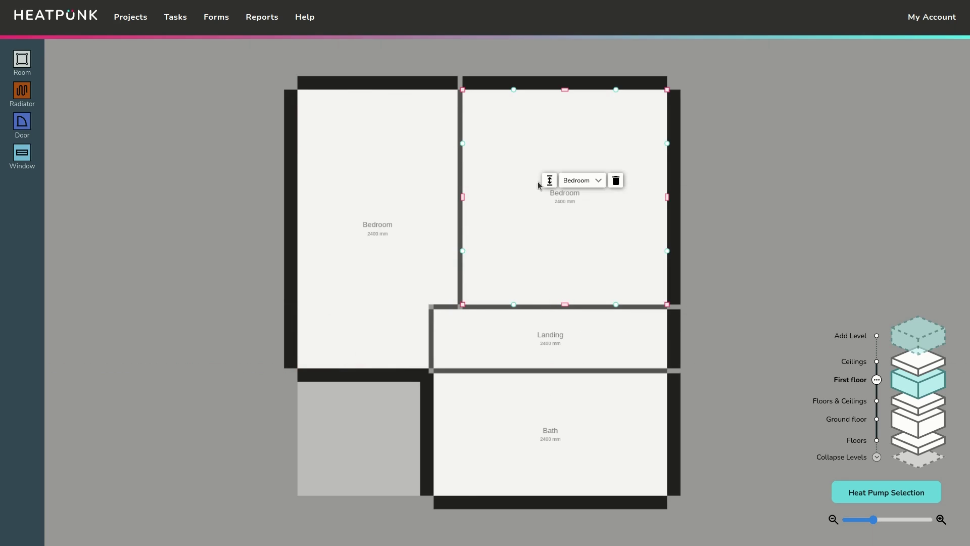
# Step: Give the upper right bedroom the custom room name Bedroom 2 and review its temperature and air change settings
pyautogui.click(577, 183)
pyautogui.click(609, 310)
pyautogui.click(603, 329)
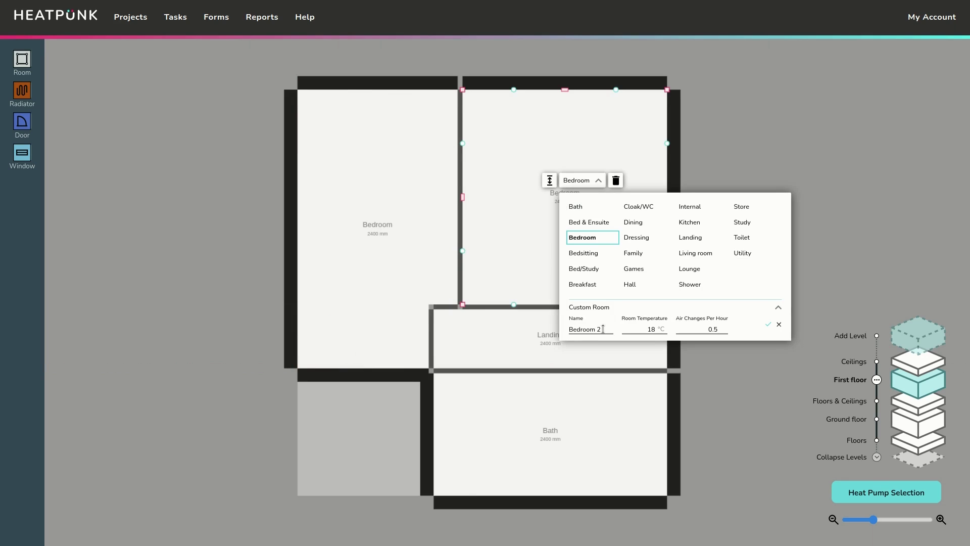
pyautogui.press('Return')
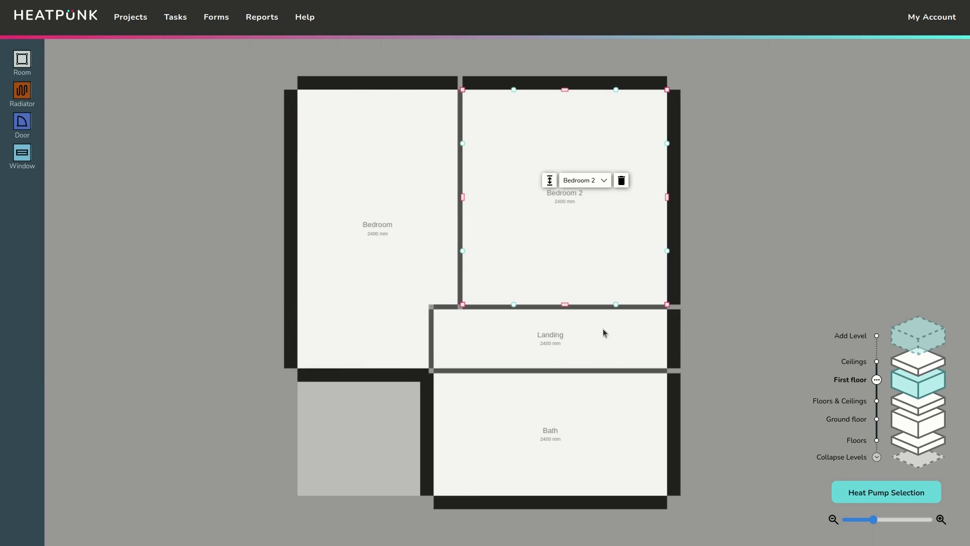
pyautogui.click(607, 181)
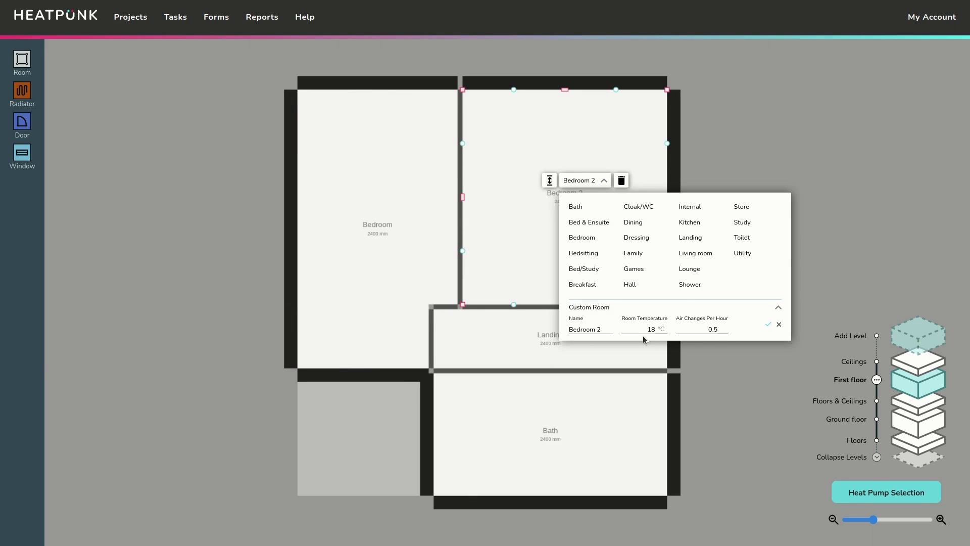
pyautogui.click(686, 327)
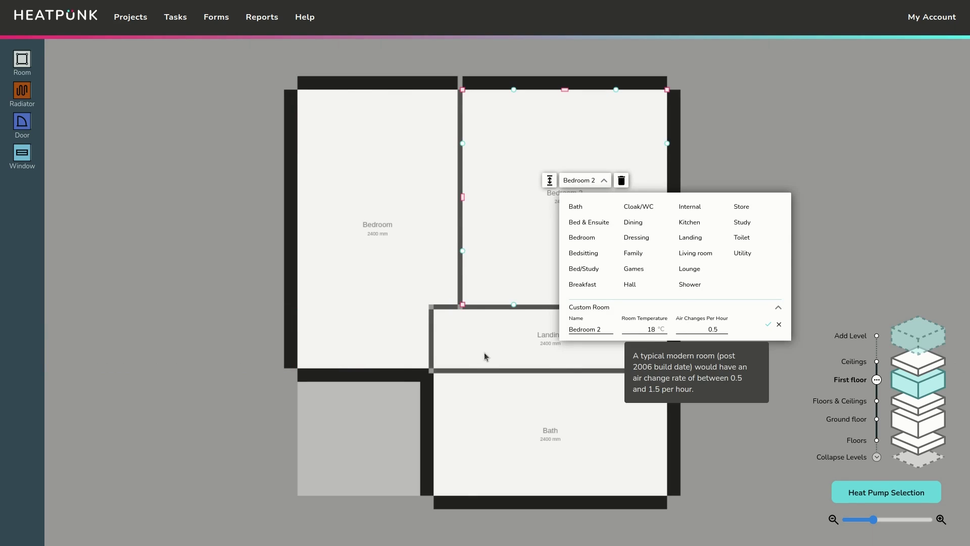
# Step: Place two windows in the Bedroom's left outer wall and a radiator along the inside of the upper one
pyautogui.click(348, 348)
pyautogui.moveTo(222, 417); pyautogui.dragTo(194, 415)
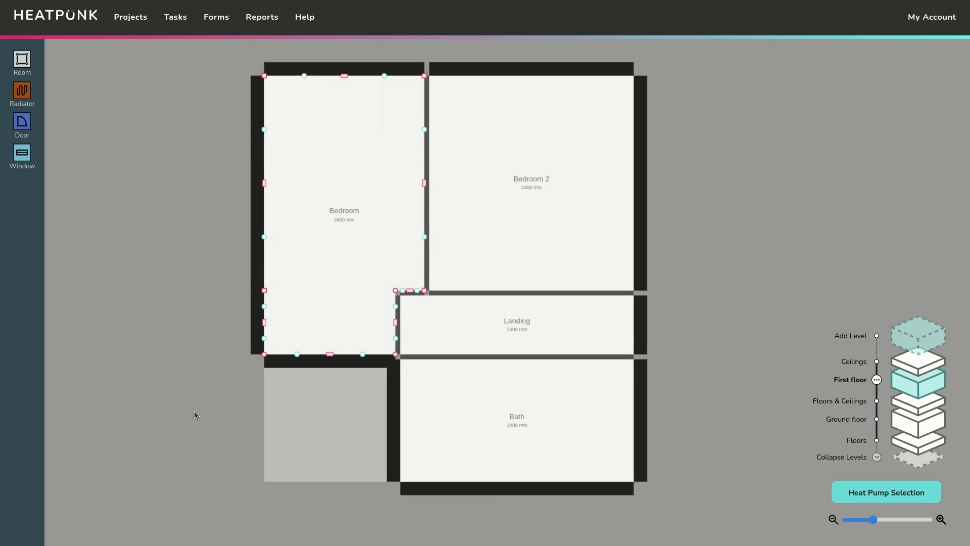
pyautogui.tripleClick(814, 325)
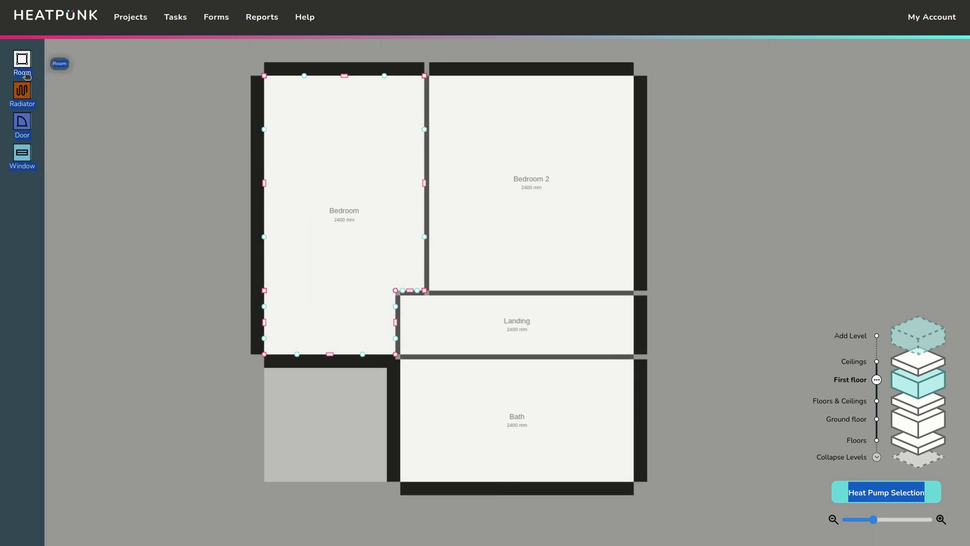
pyautogui.moveTo(22, 161); pyautogui.dragTo(260, 153)
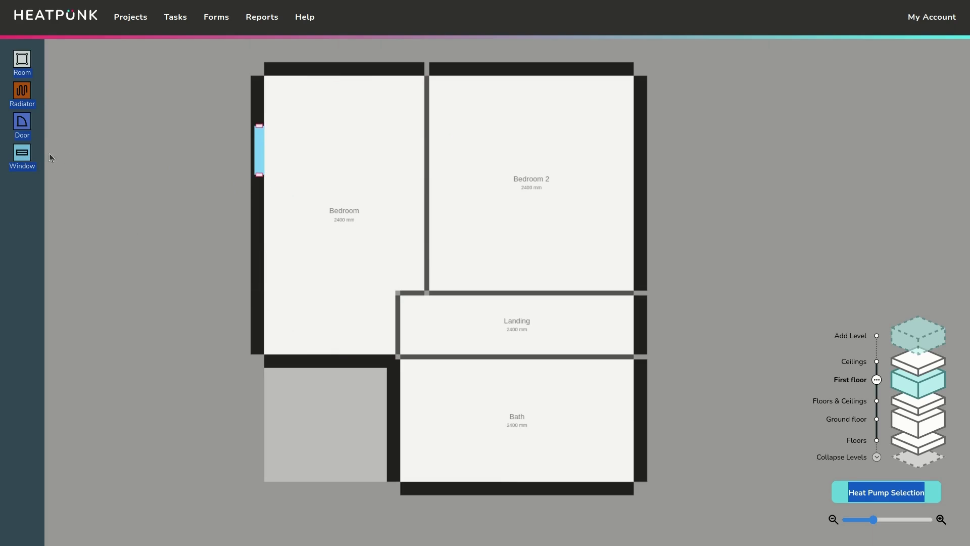
pyautogui.moveTo(28, 155); pyautogui.dragTo(261, 285)
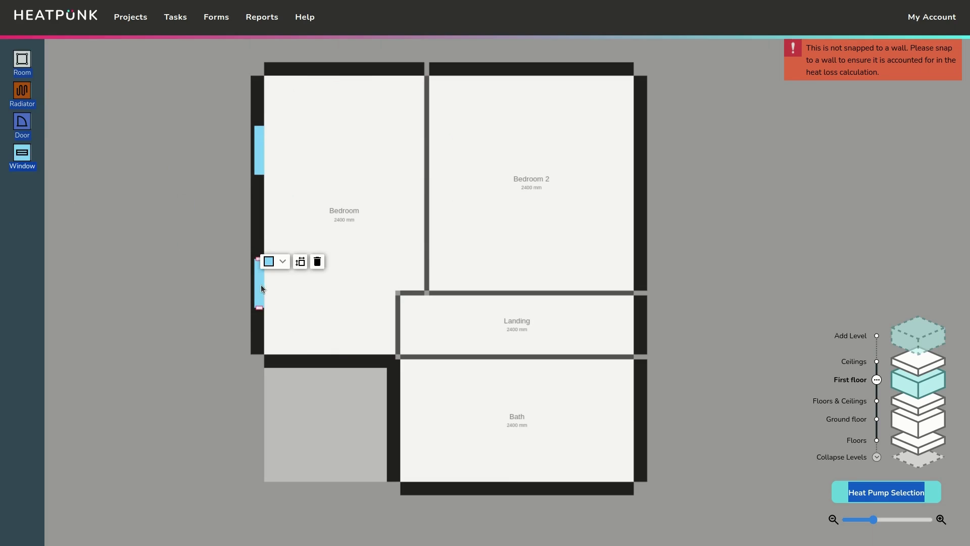
pyautogui.moveTo(23, 92); pyautogui.dragTo(556, 168)
pyautogui.moveTo(283, 147); pyautogui.dragTo(268, 150)
# Step: Place two windows in the right outer wall of Bedroom 2, one above the other
pyautogui.moveTo(22, 154); pyautogui.dragTo(624, 247)
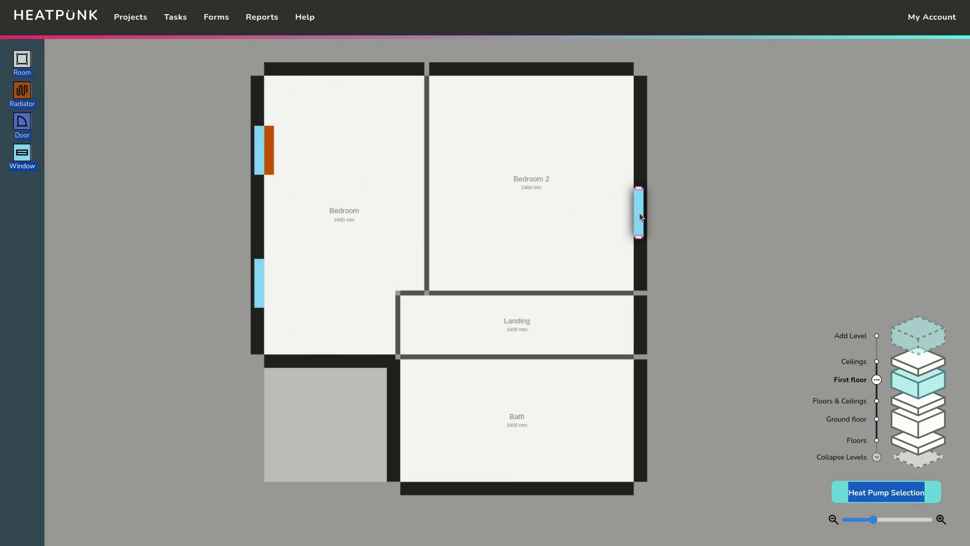
pyautogui.moveTo(639, 213); pyautogui.dragTo(639, 213)
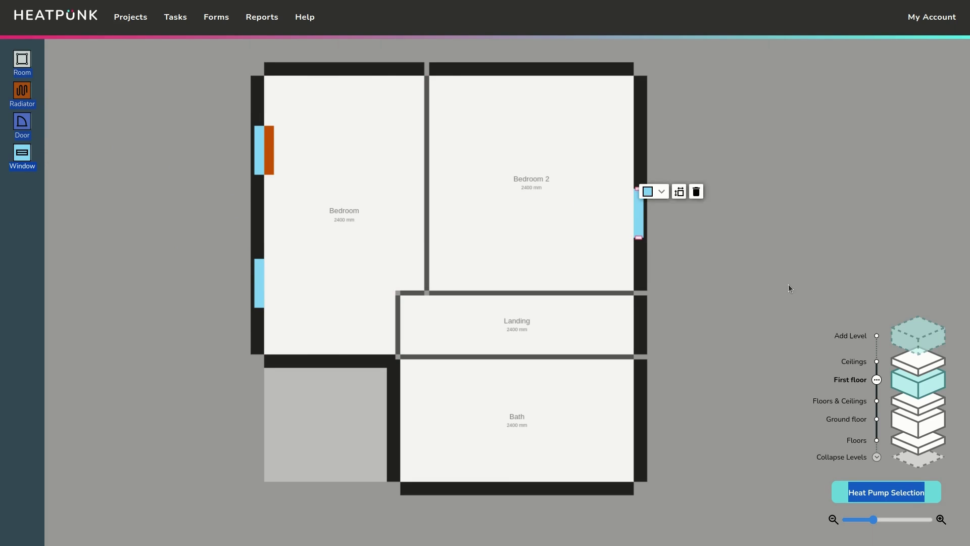
pyautogui.click(934, 414)
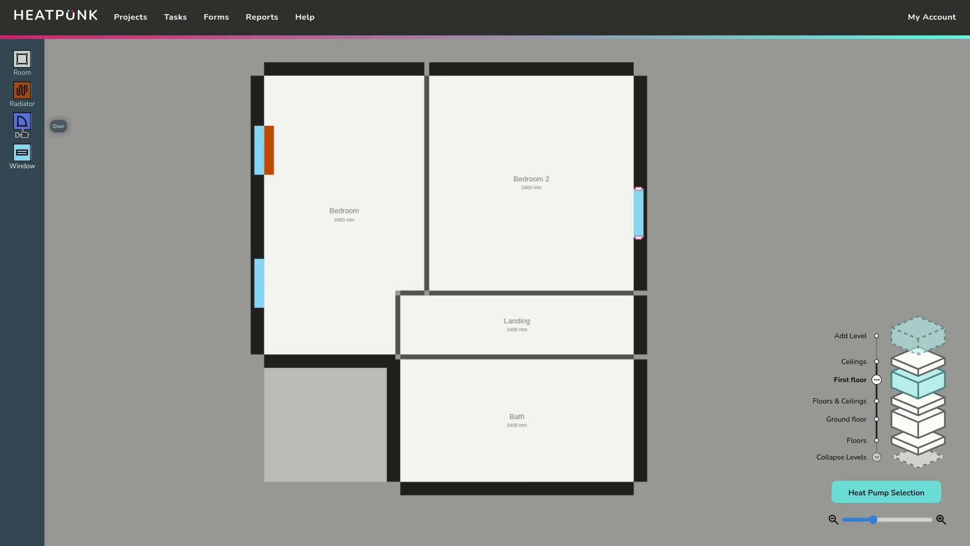
pyautogui.moveTo(21, 153); pyautogui.dragTo(632, 134)
# Step: Add radiators at the Bedroom's lower window, on the Landing's lower wall and on the Bath's lower wall
pyautogui.moveTo(22, 91); pyautogui.dragTo(265, 282)
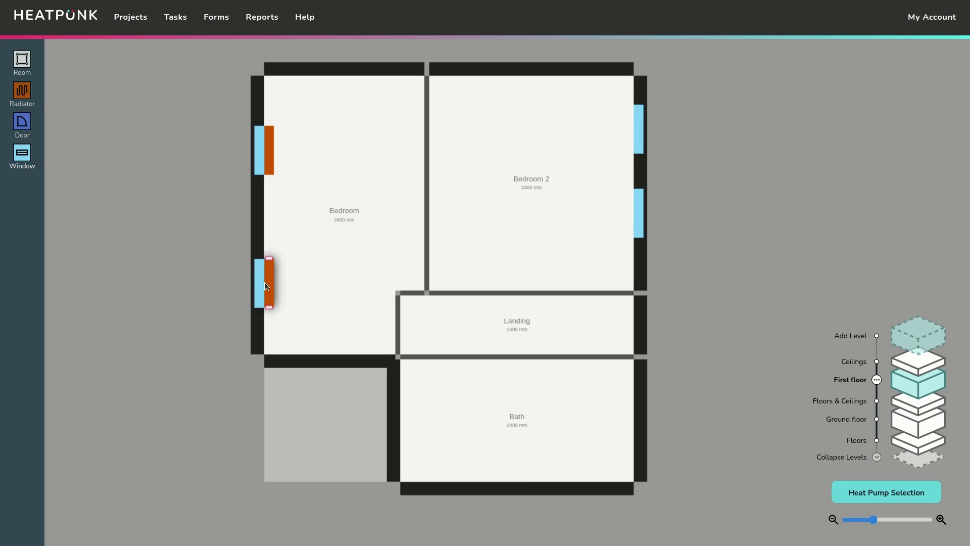
pyautogui.moveTo(25, 94); pyautogui.dragTo(563, 348)
pyautogui.moveTo(22, 96); pyautogui.dragTo(508, 491)
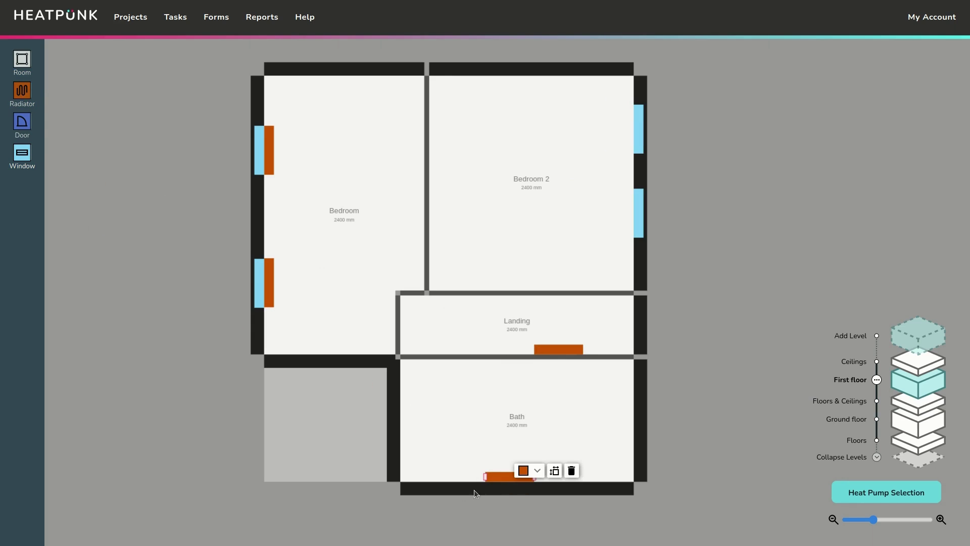
pyautogui.click(22, 91)
pyautogui.click(244, 222)
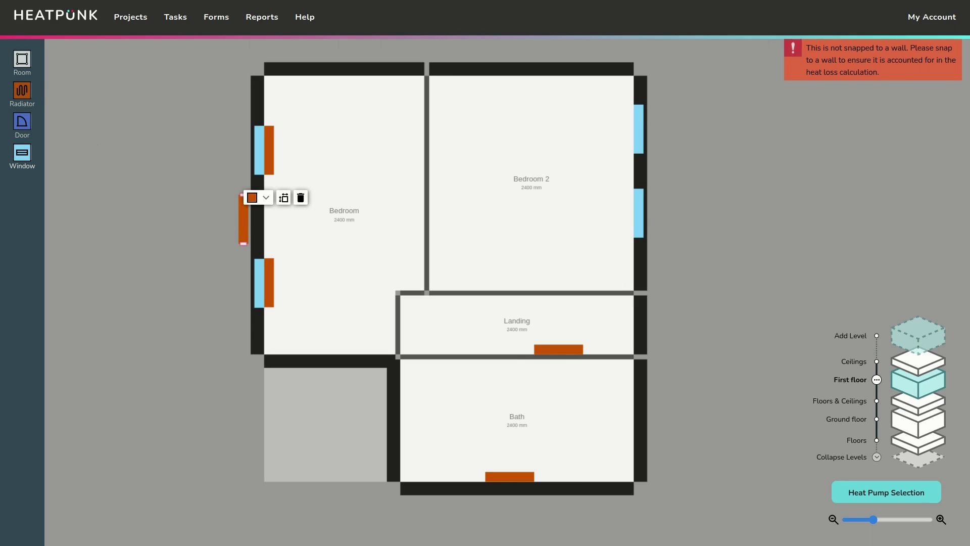
pyautogui.click(306, 199)
# Step: Place a window in the Bath's lower outer wall, aligned with the radiator
pyautogui.click(22, 154)
pyautogui.click(517, 491)
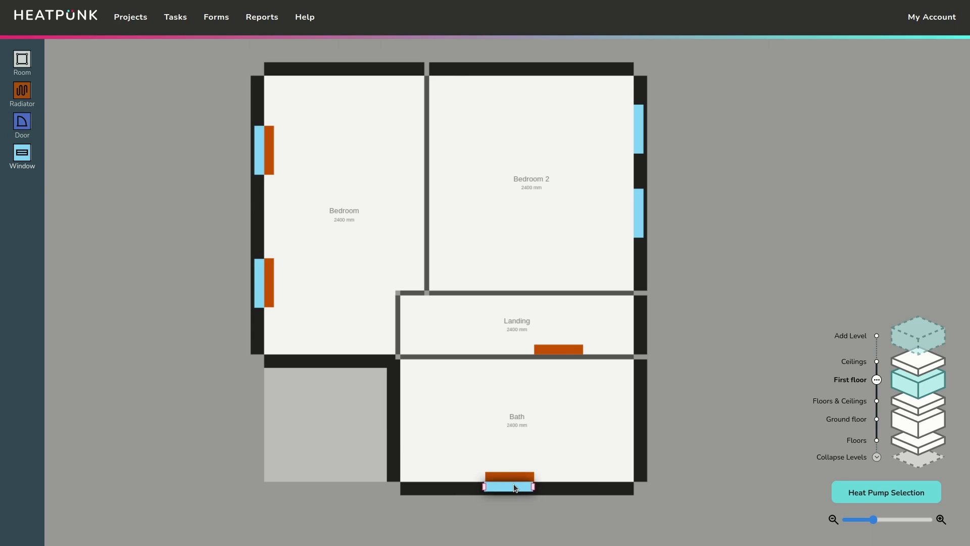
pyautogui.moveTo(517, 488); pyautogui.dragTo(514, 485)
# Step: Place a window in the Landing's right outer wall and shorten it slightly from its lower end
pyautogui.click(18, 168)
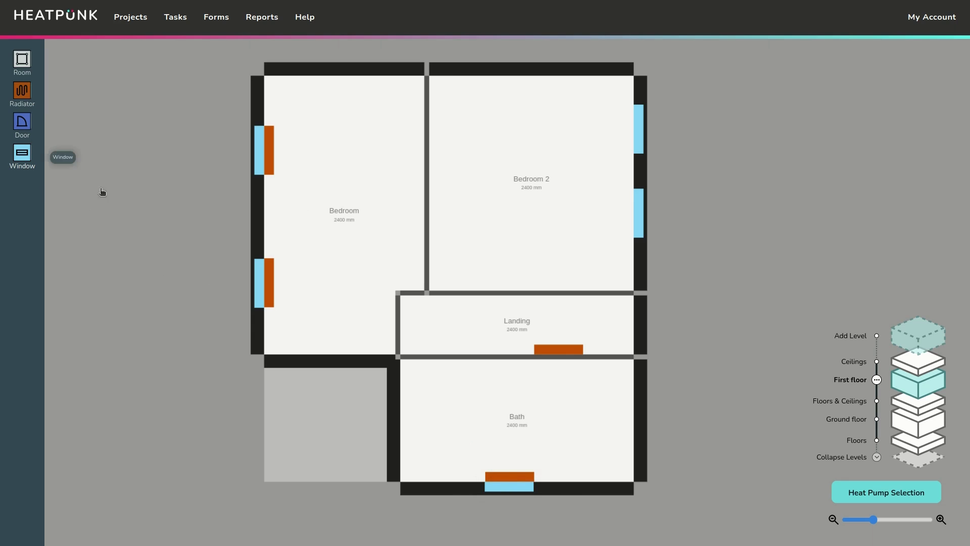
pyautogui.click(640, 327)
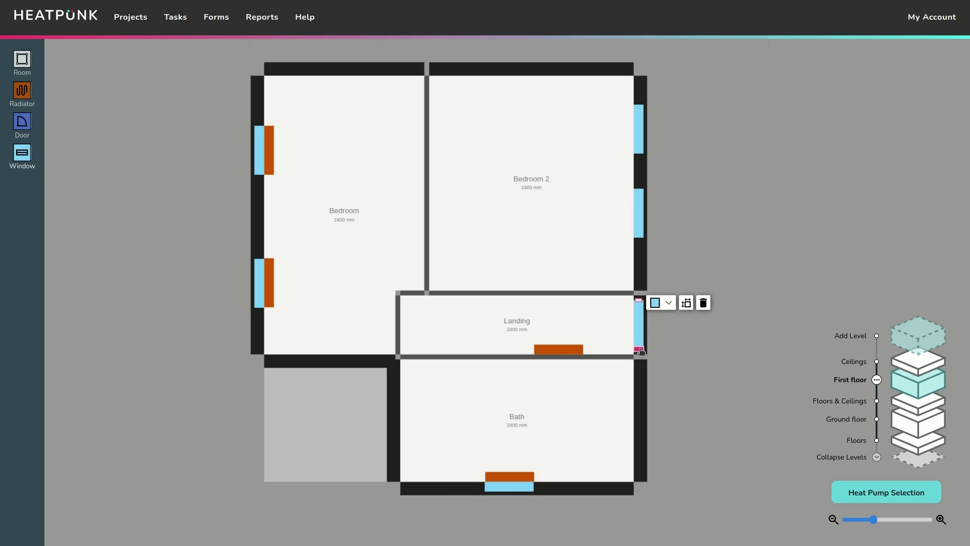
pyautogui.moveTo(640, 350); pyautogui.dragTo(640, 344)
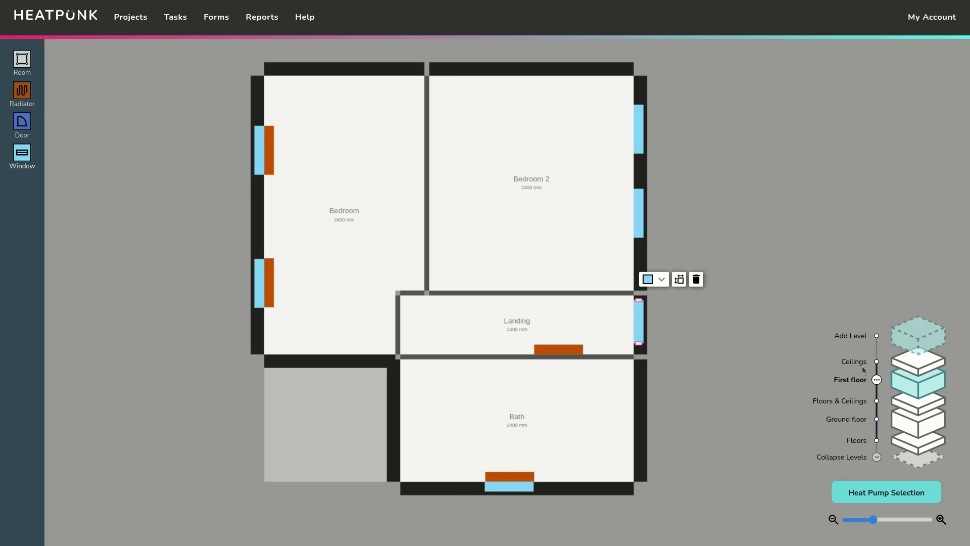
pyautogui.click(918, 360)
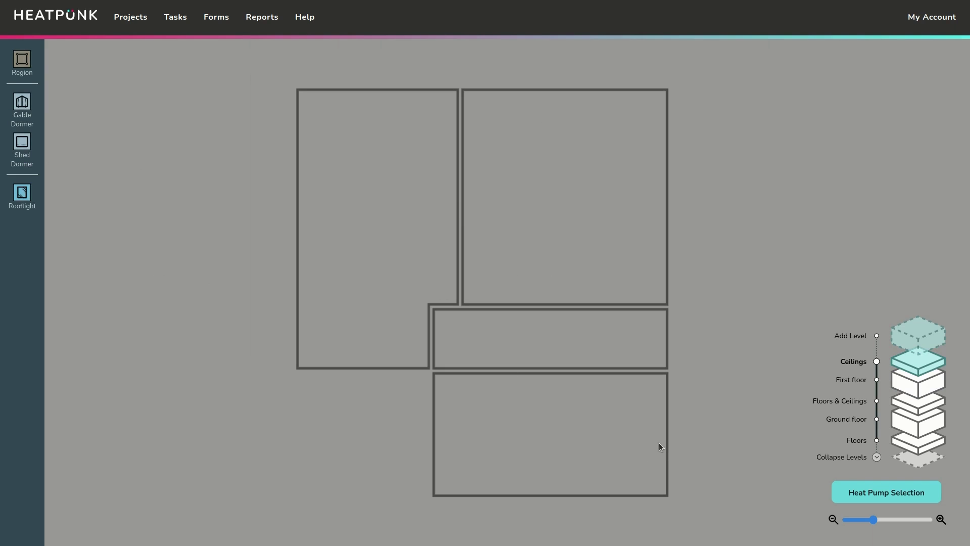
pyautogui.click(21, 60)
pyautogui.moveTo(297, 90)
pyautogui.mouseDown()
pyautogui.moveTo(420, 212)
pyautogui.moveTo(667, 368)
pyautogui.mouseUp()
pyautogui.click(366, 127)
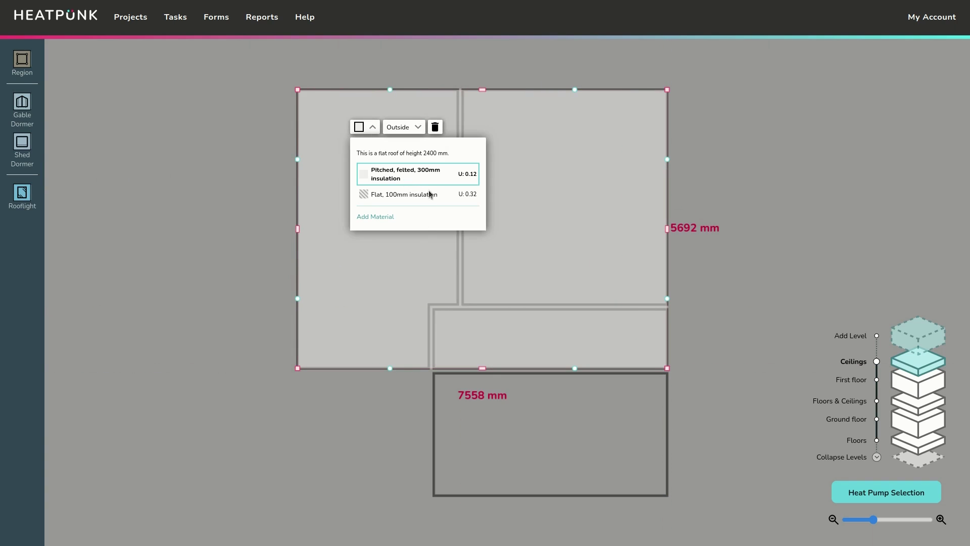
pyautogui.click(434, 127)
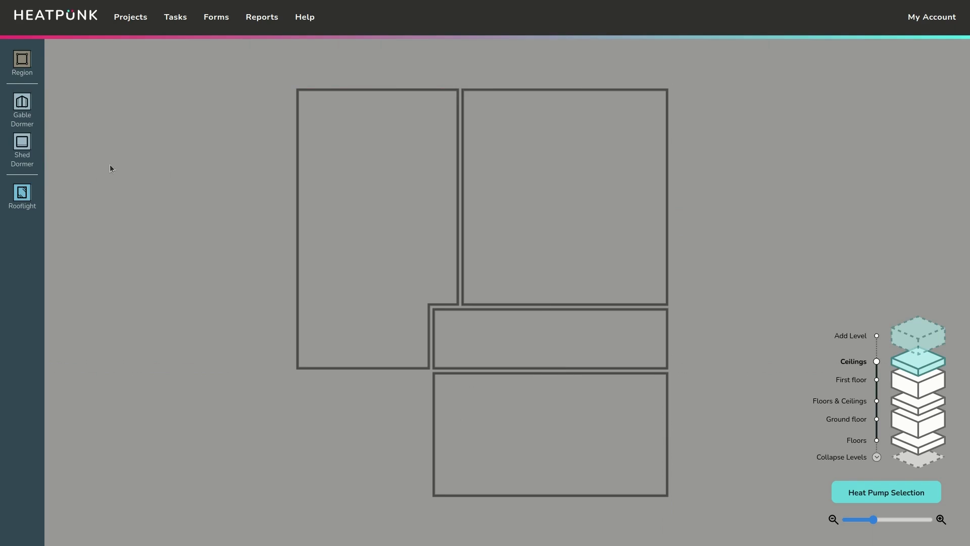
# Step: On the Floors & Ceilings level, add a region about 7557 mm by 5691 mm over the upper rooms, with No insulation
pyautogui.click(905, 406)
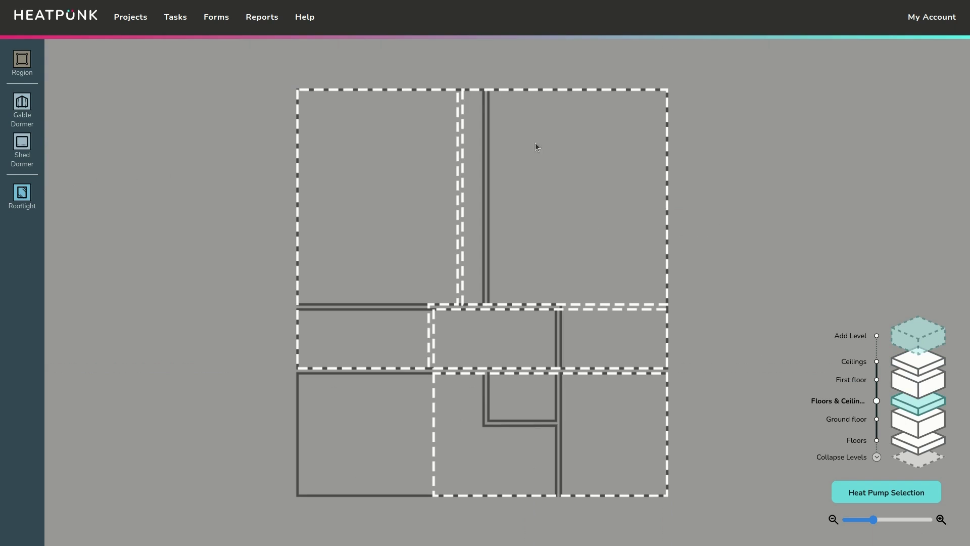
pyautogui.click(22, 59)
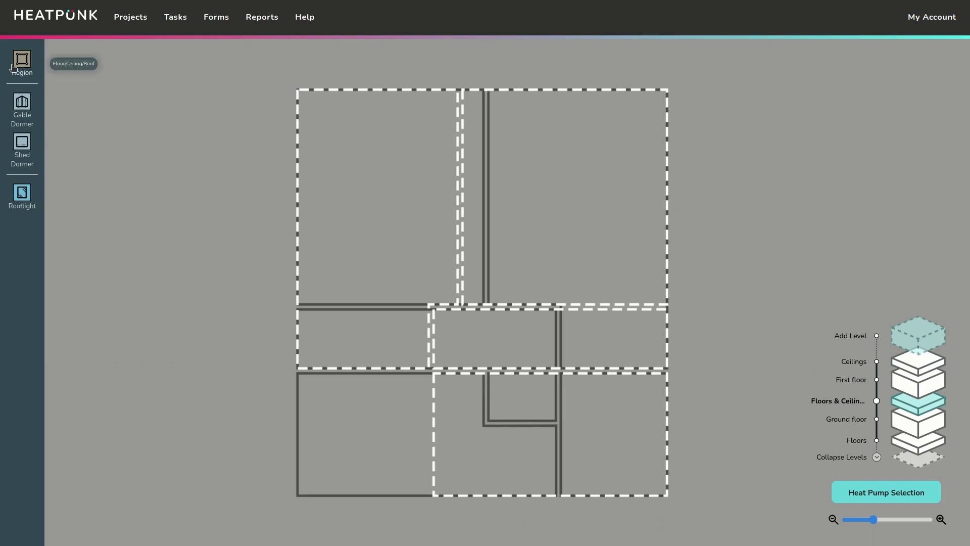
pyautogui.click(360, 152)
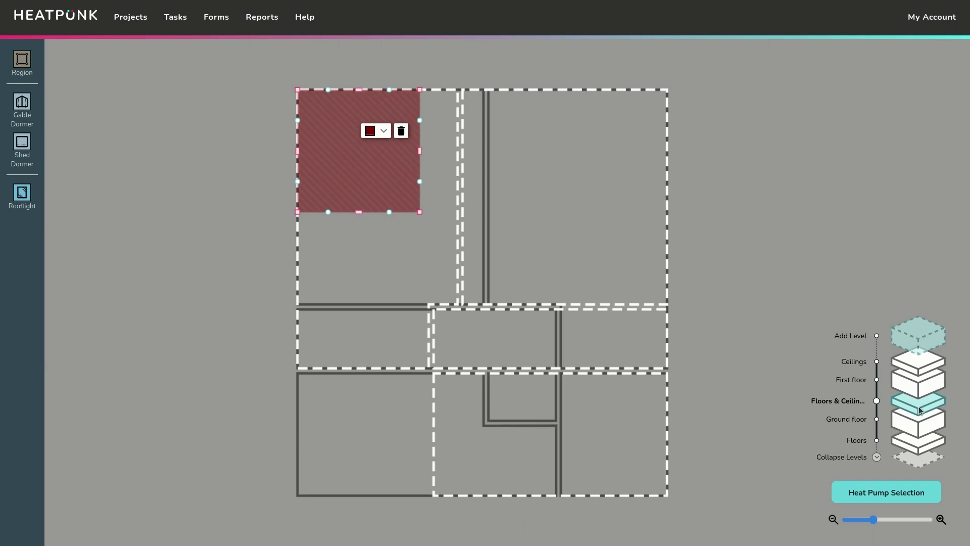
pyautogui.moveTo(417, 214); pyautogui.dragTo(667, 371)
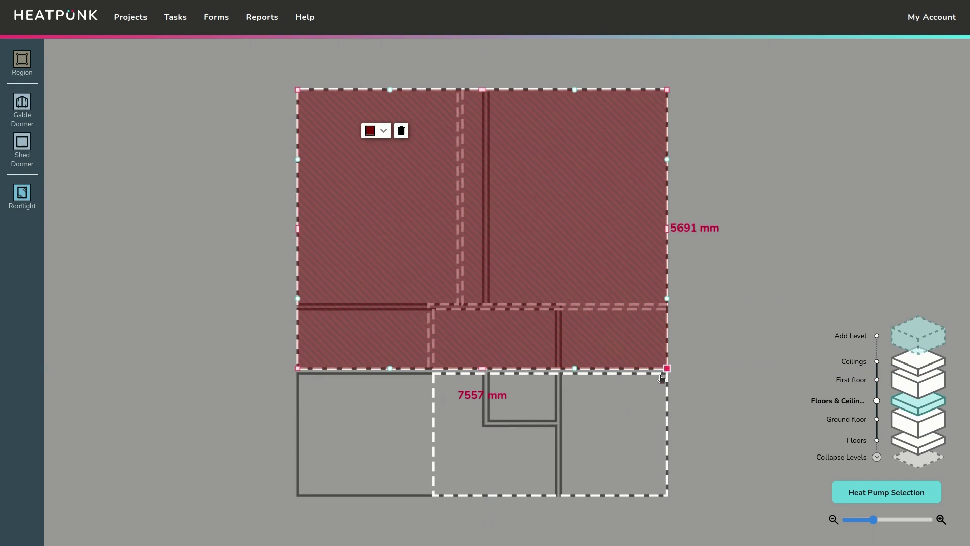
pyautogui.click(370, 131)
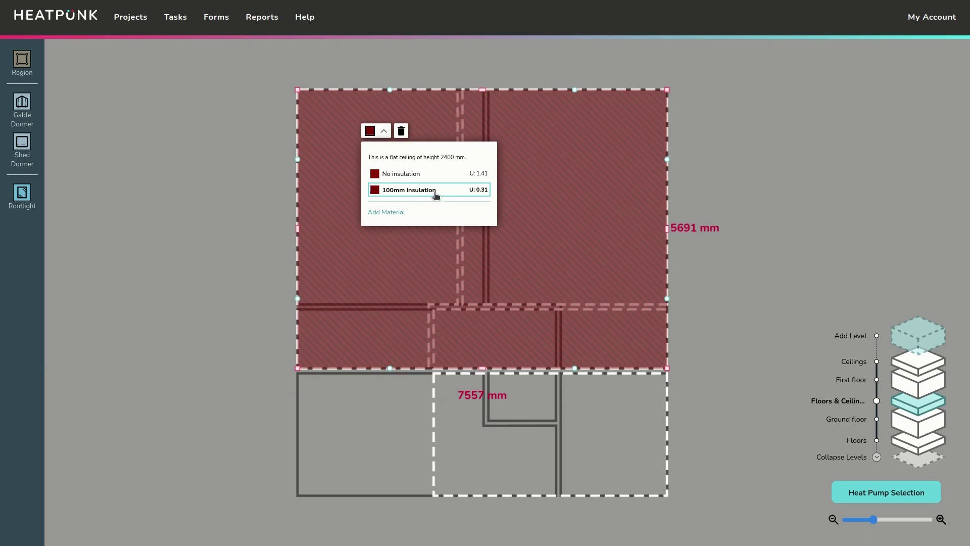
pyautogui.click(407, 180)
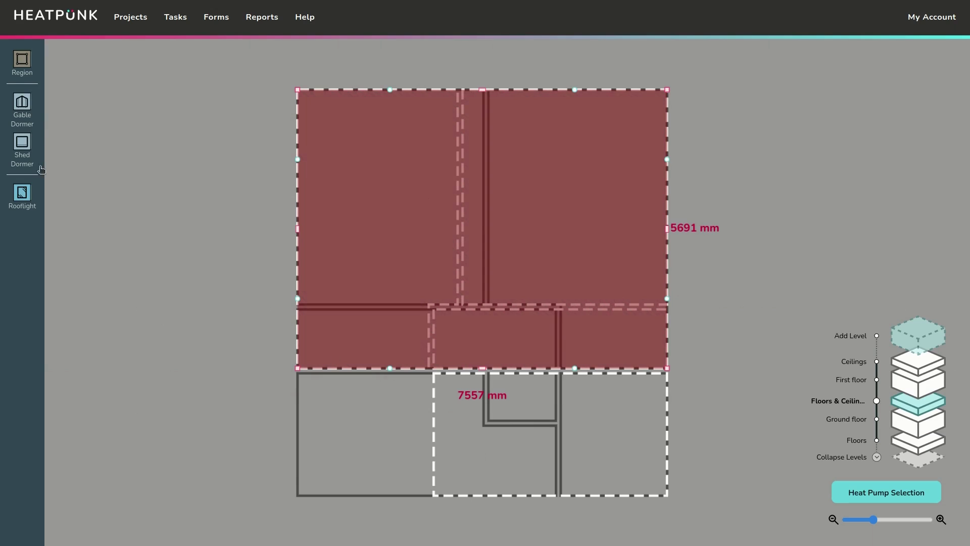
# Step: Add a roof region over the uncovered lower left area, using Flat, 100mm insulation and keeping Outside on its other side
pyautogui.moveTo(21, 59); pyautogui.dragTo(433, 437)
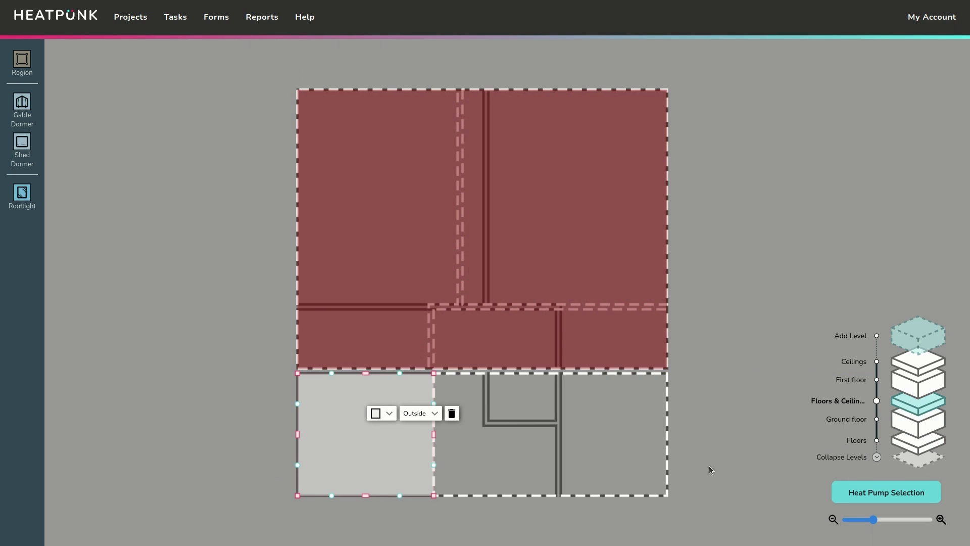
pyautogui.click(386, 416)
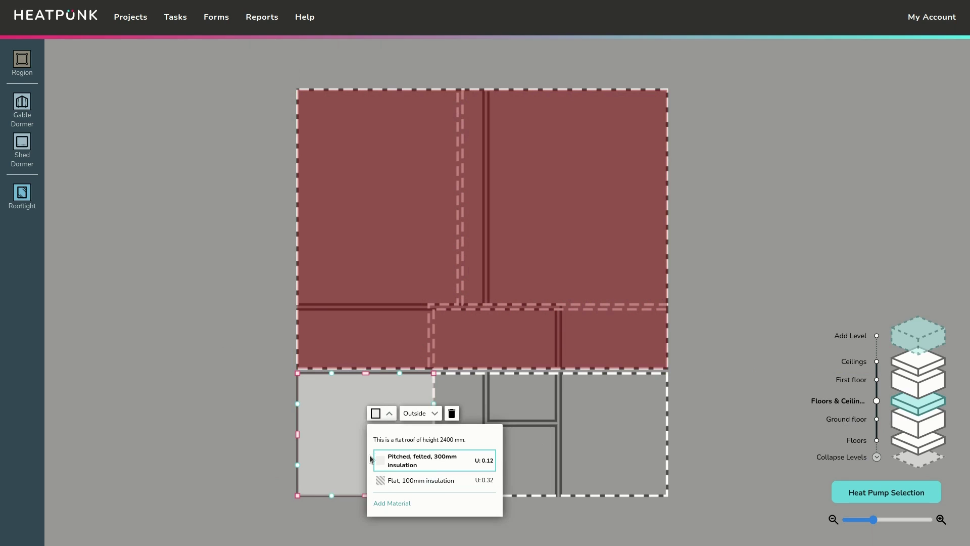
pyautogui.click(403, 483)
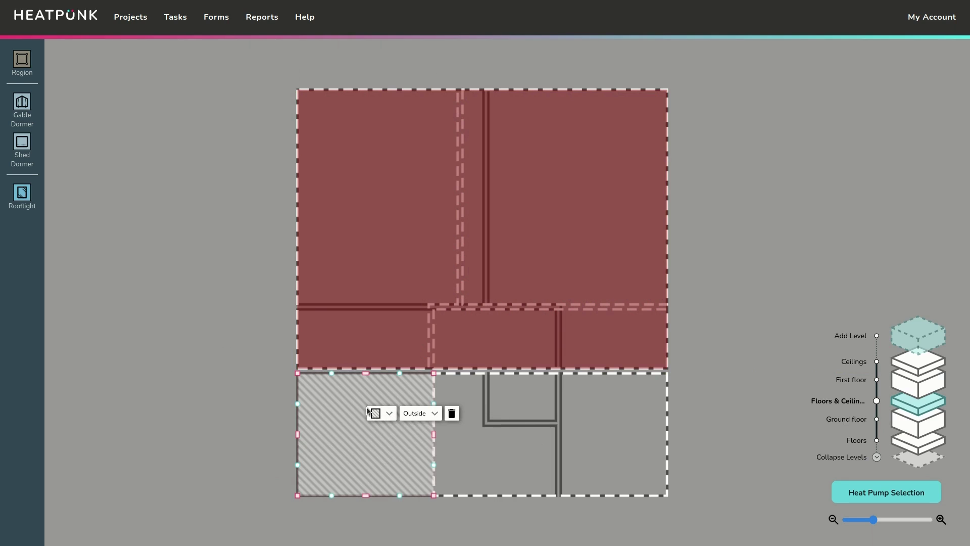
pyautogui.click(424, 418)
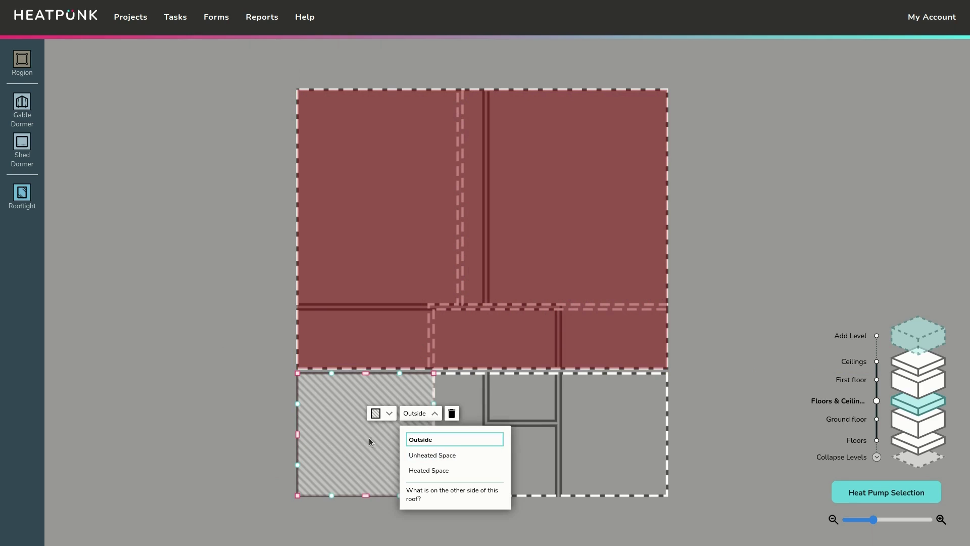
pyautogui.click(228, 436)
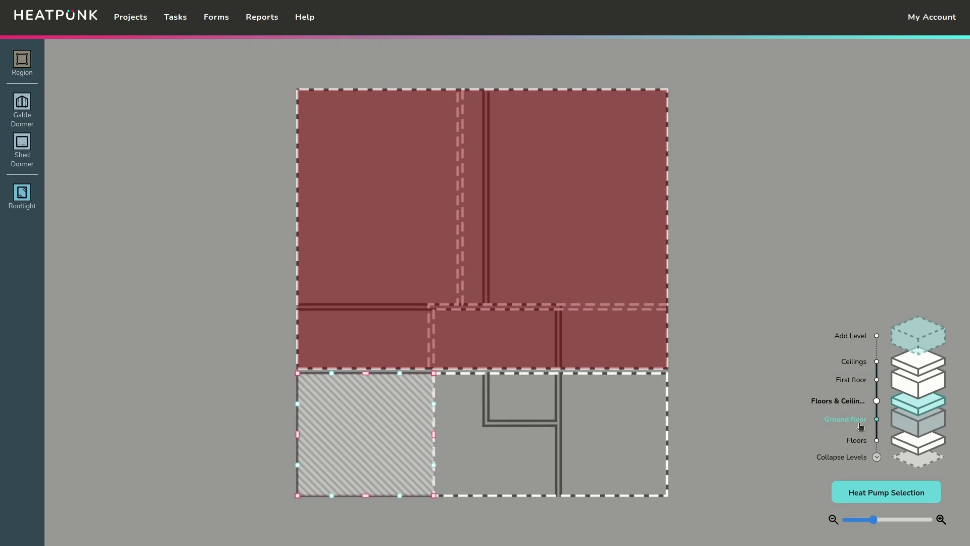
# Step: Switch from the Floors & Ceilings level to the Ground floor and start the heat pump selection
pyautogui.click(917, 383)
pyautogui.click(922, 432)
pyautogui.moveTo(741, 379); pyautogui.dragTo(727, 388)
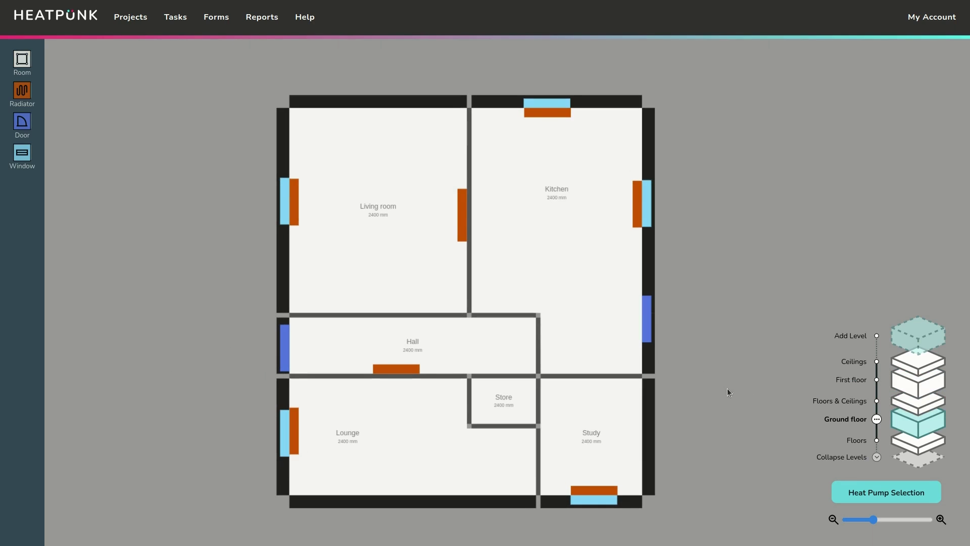
pyautogui.click(890, 500)
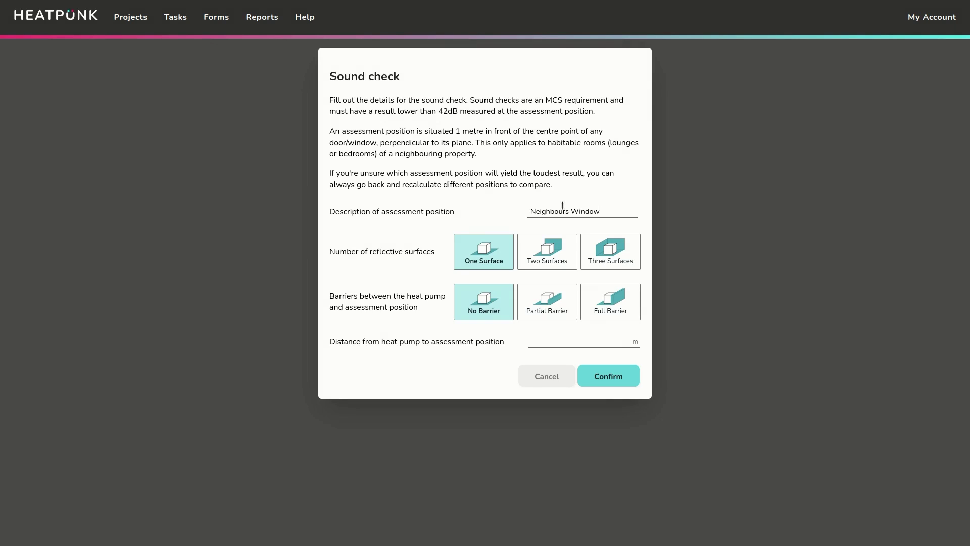
# Step: Complete the sound check for Neighbours Window with Two Surfaces, Full Barrier and a distance of 8 m from the heat pump
pyautogui.click(544, 260)
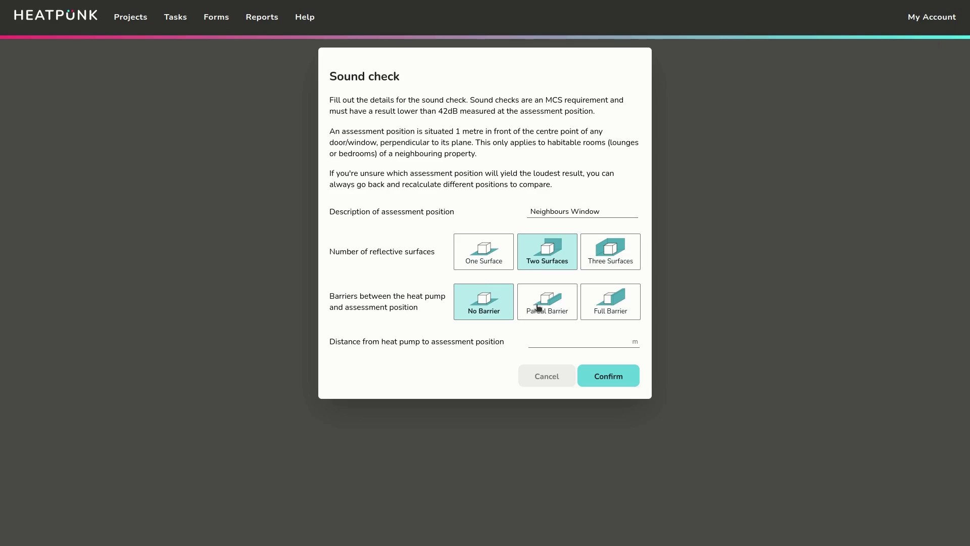
pyautogui.click(596, 298)
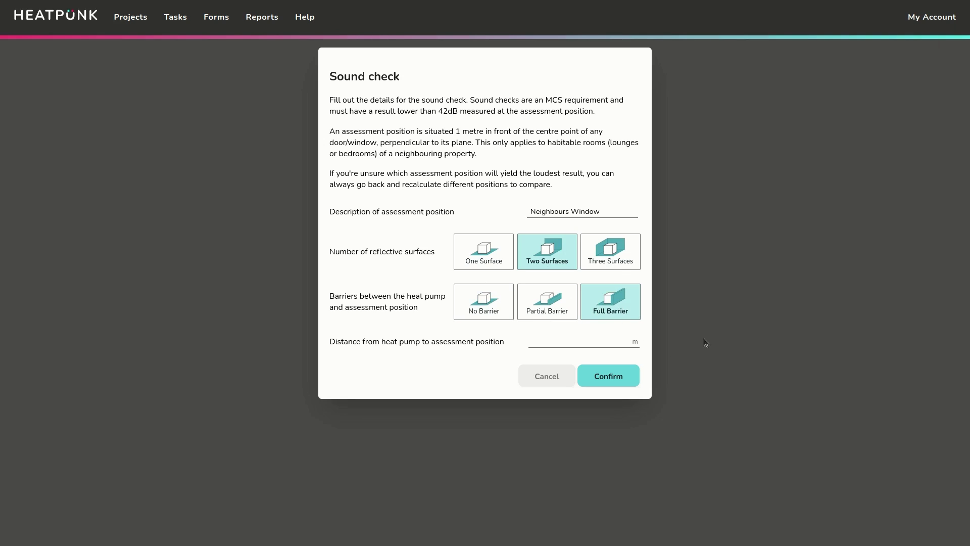
pyautogui.click(539, 335)
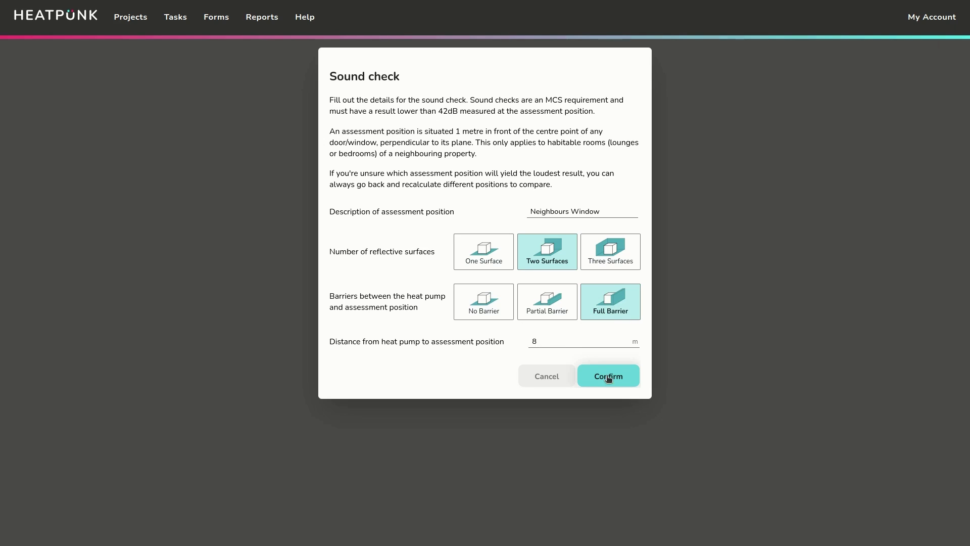
pyautogui.click(608, 378)
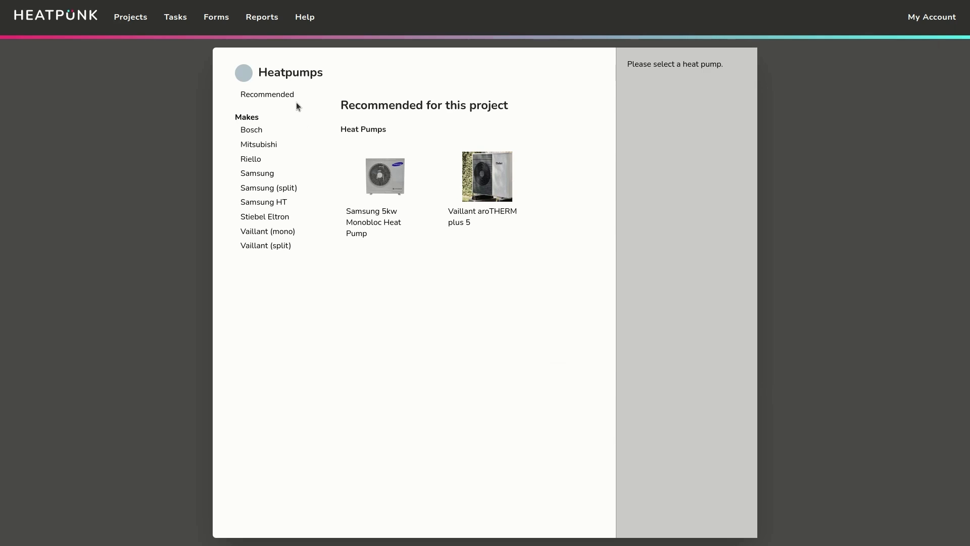
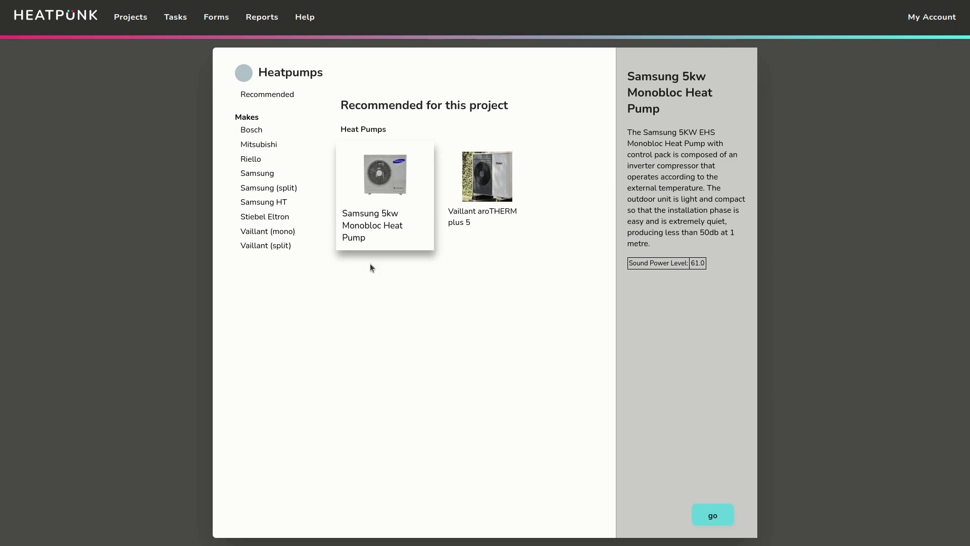
# Step: Select the recommended Samsung 5kw Monobloc Heat Pump and create a new design option alongside the surveyed design
pyautogui.click(712, 517)
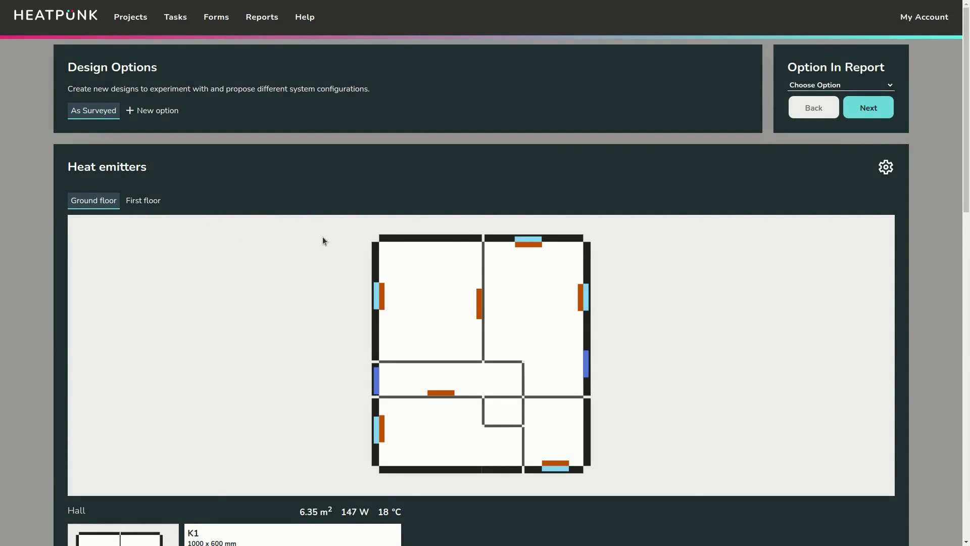
pyautogui.scroll(-6, 324, 240)
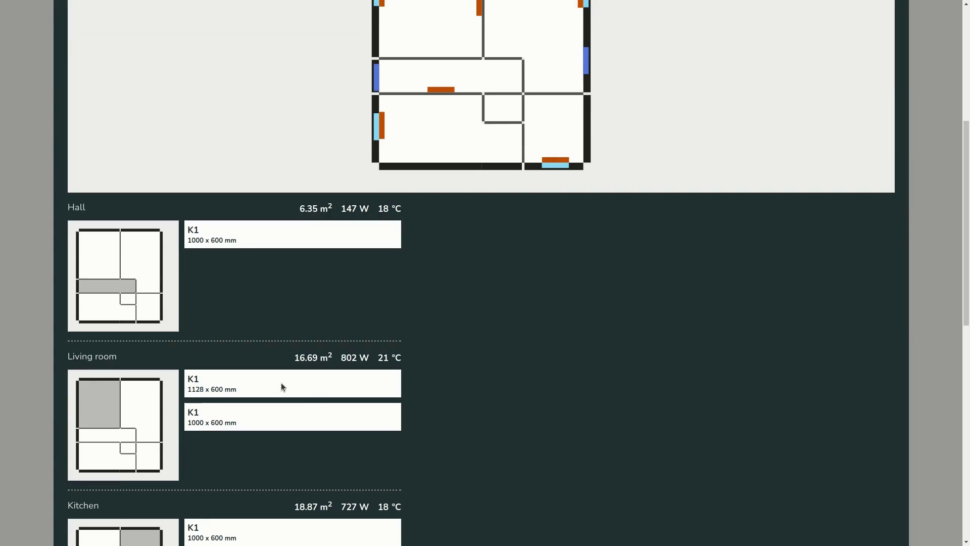
pyautogui.scroll(-1, 255, 267)
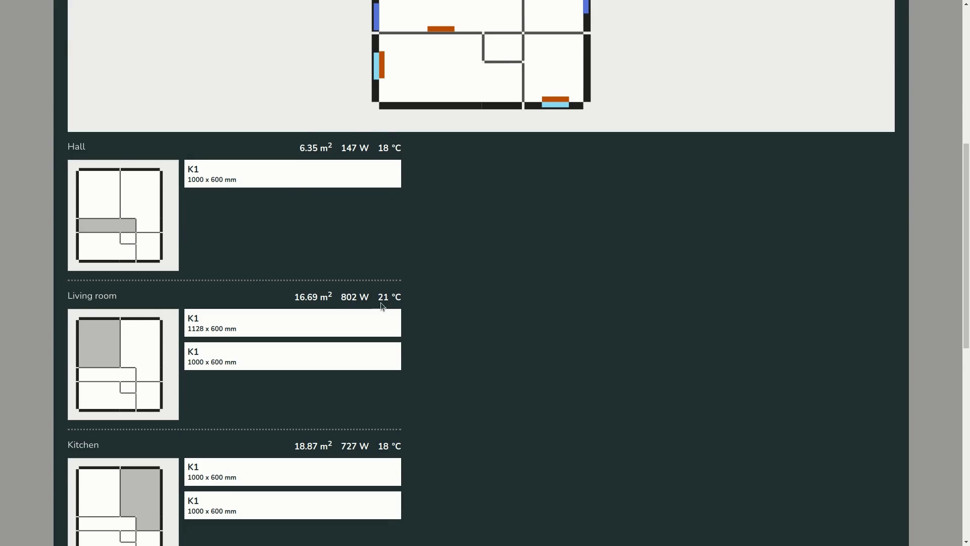
pyautogui.scroll(-1, 256, 282)
pyautogui.scroll(-3, 234, 318)
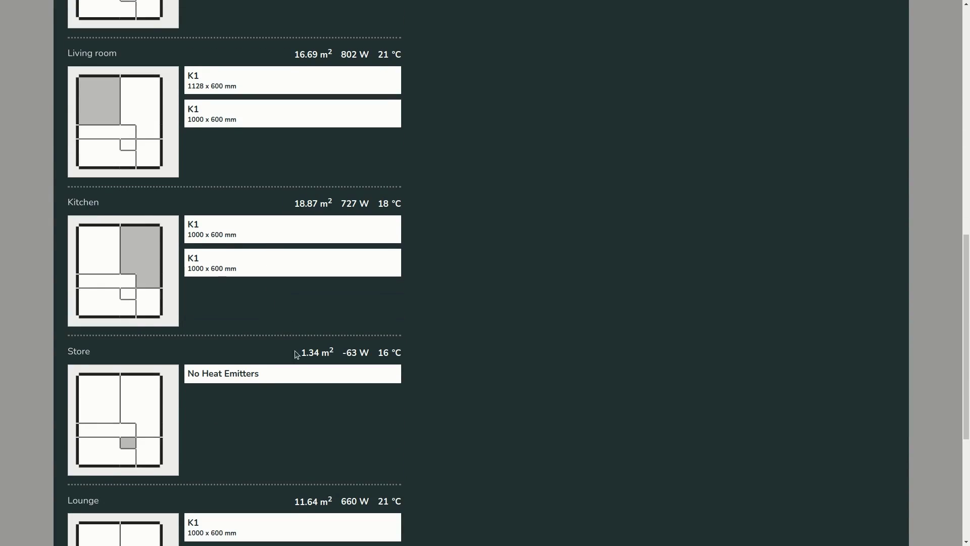
pyautogui.scroll(-4, 297, 355)
pyautogui.scroll(4, 316, 374)
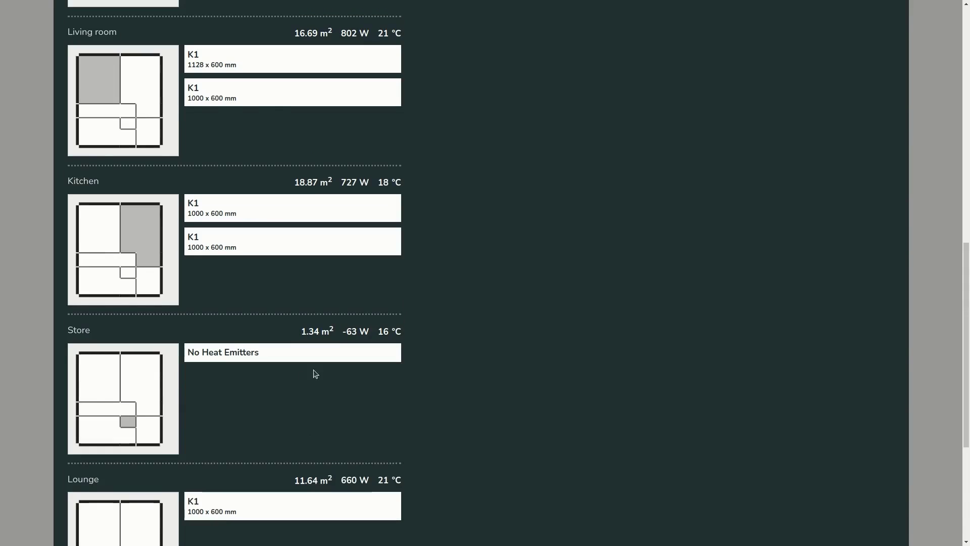
pyautogui.scroll(10, 383, 352)
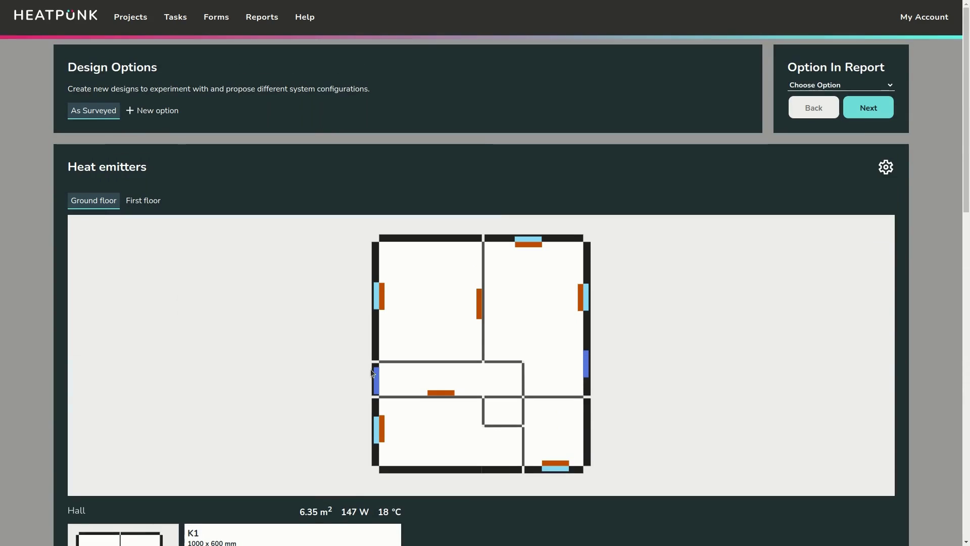
pyautogui.click(167, 110)
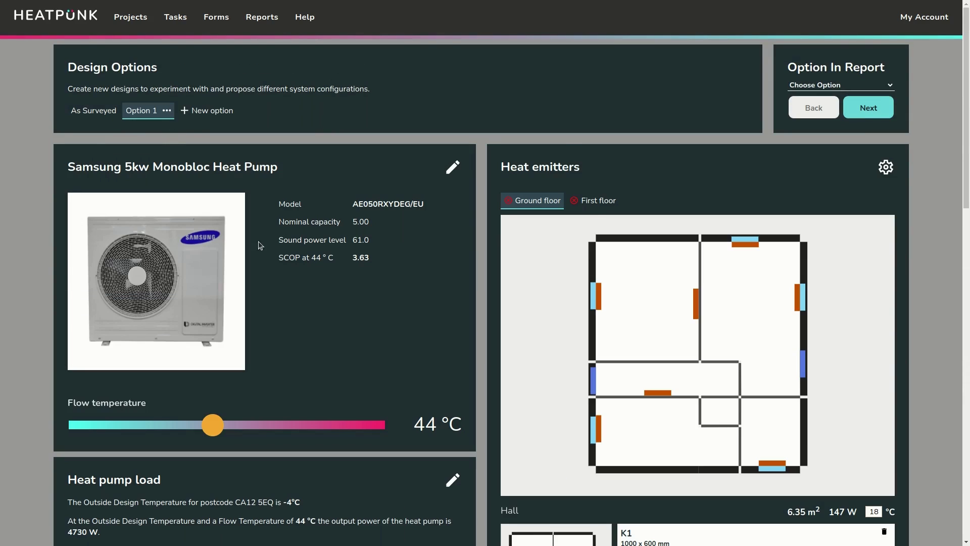
# Step: Review the heat pump load of Option 1 and try a flow temperature of 55 °C
pyautogui.scroll(-1, 408, 331)
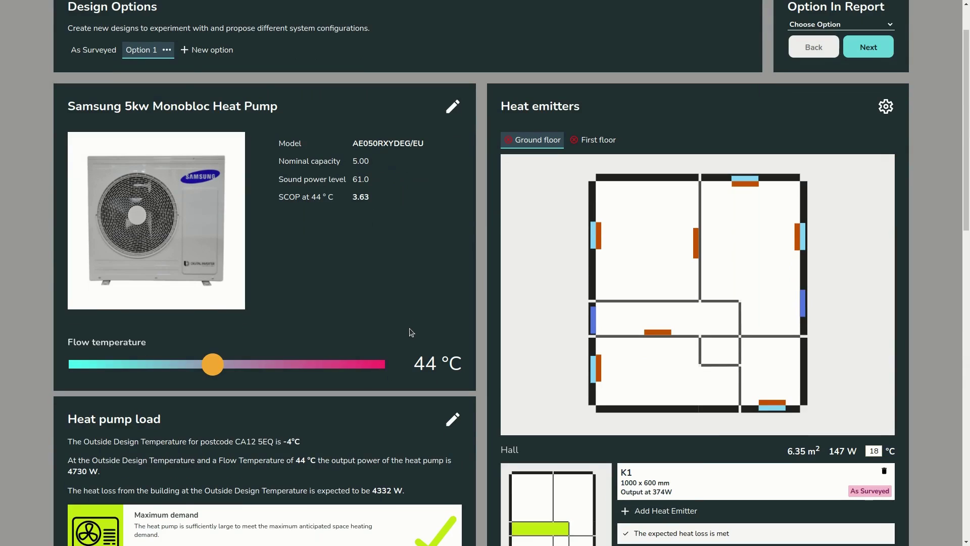
pyautogui.scroll(-1, 410, 331)
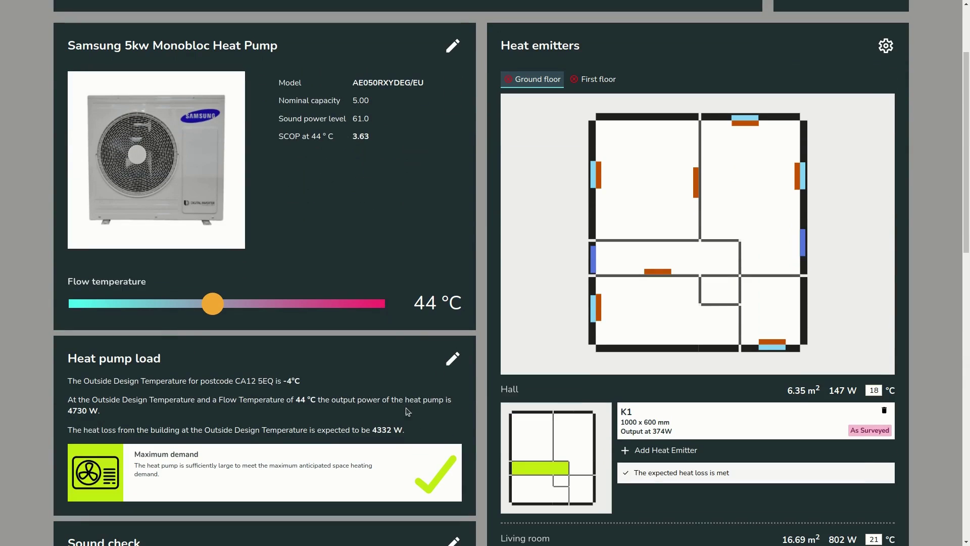
pyautogui.scroll(1, 371, 364)
pyautogui.scroll(-1, 388, 472)
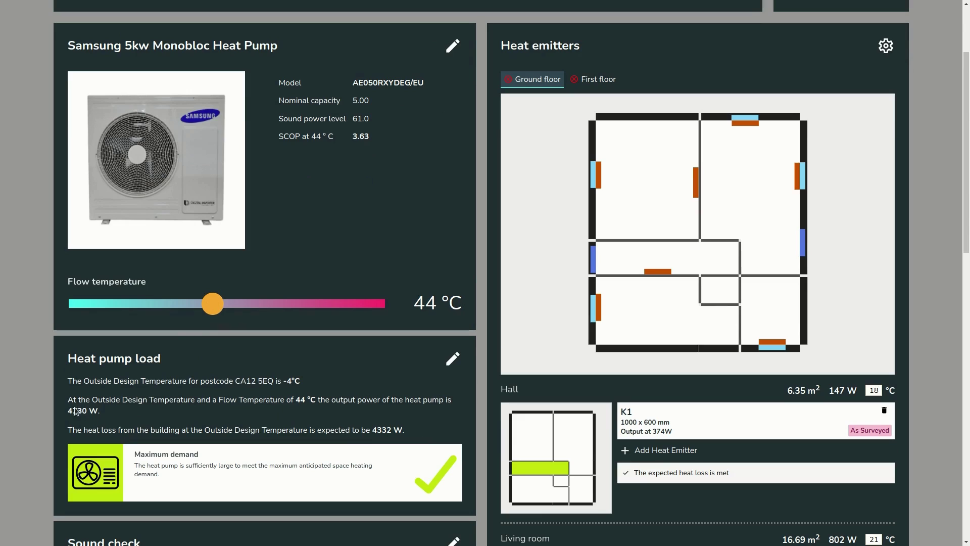
pyautogui.moveTo(213, 304); pyautogui.dragTo(407, 302)
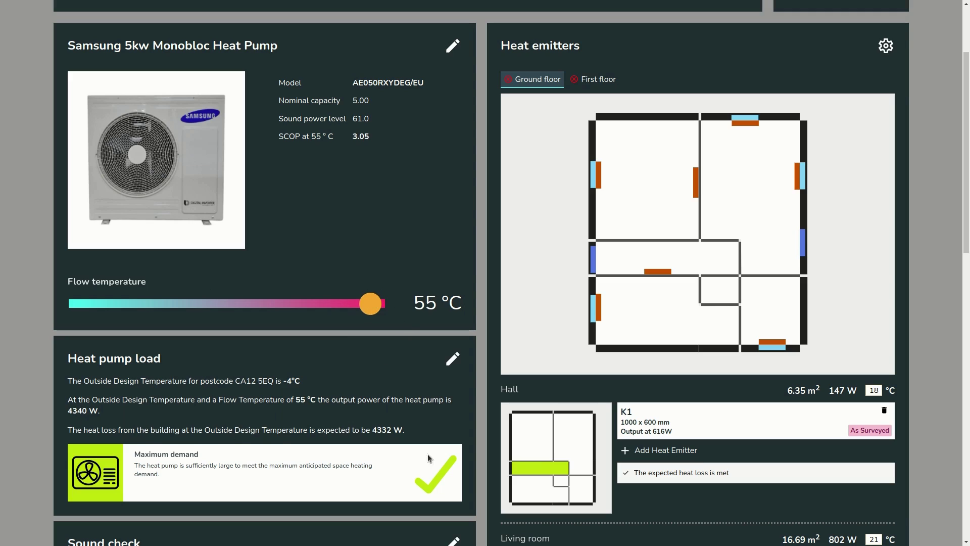
# Step: Try lower flow temperatures of 35 °C, 38 °C and 39 °C to compare the heat pump's efficiency
pyautogui.moveTo(373, 310); pyautogui.dragTo(87, 304)
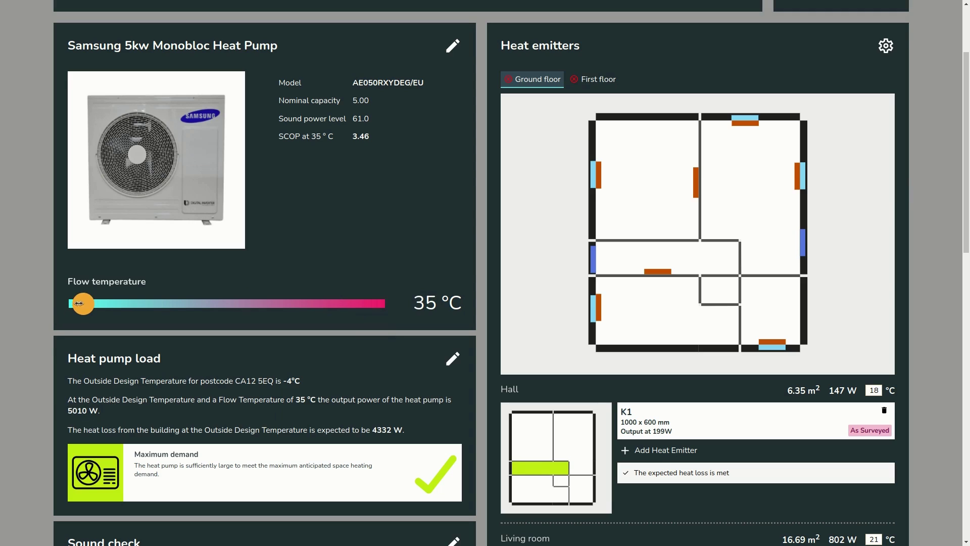
pyautogui.moveTo(91, 303); pyautogui.dragTo(123, 292)
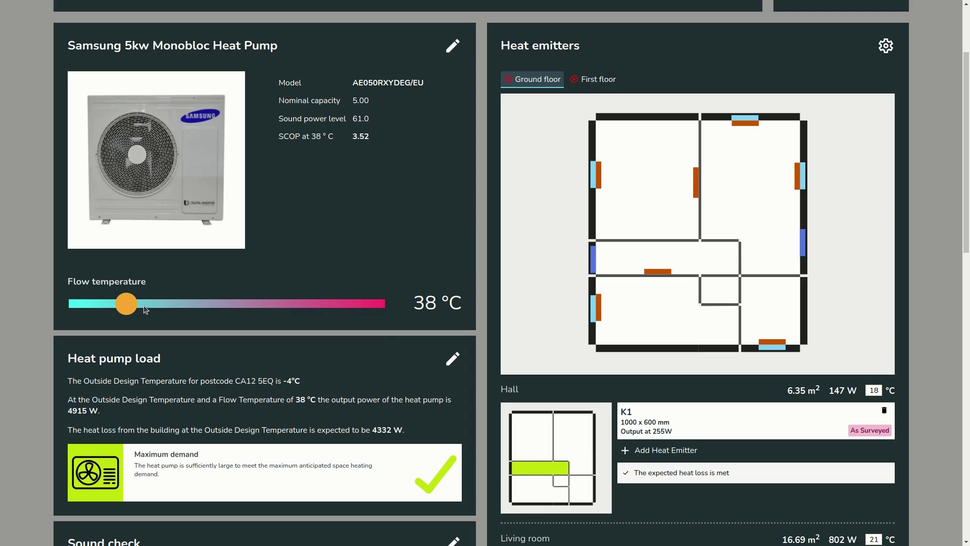
pyautogui.moveTo(131, 303); pyautogui.dragTo(147, 329)
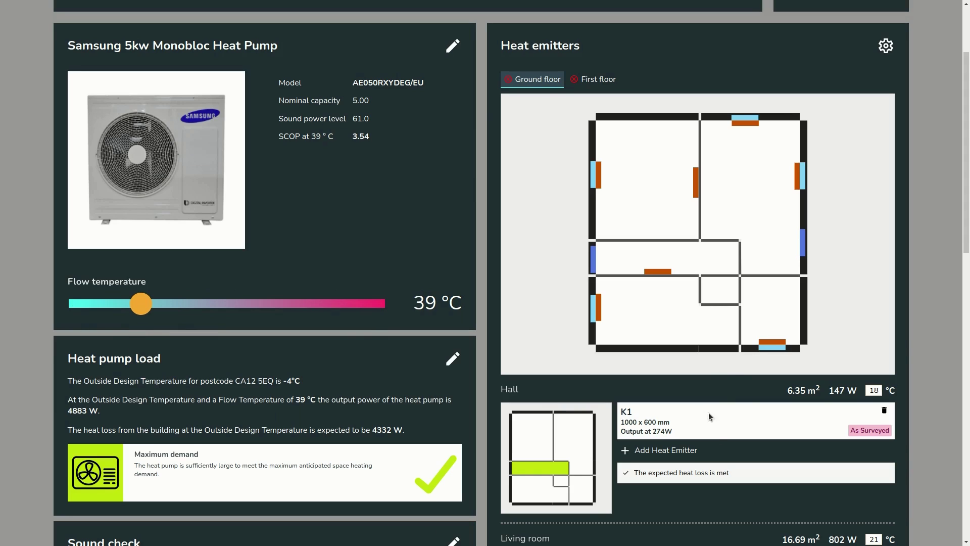
# Step: Try a flow temperature of 48 °C and check whether each ground floor room's heat emitters meet its heat loss
pyautogui.scroll(-2, 718, 393)
pyautogui.scroll(5, 646, 494)
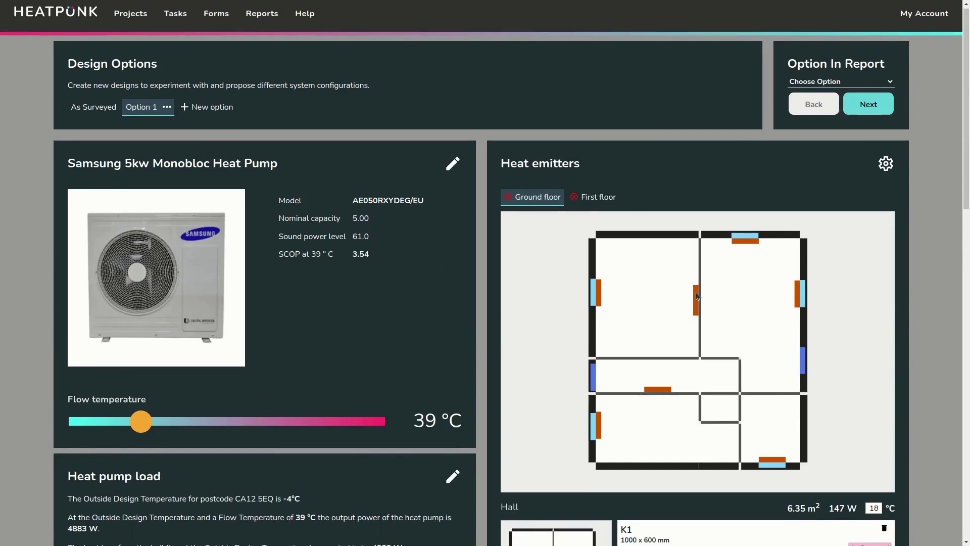
pyautogui.scroll(-2, 699, 299)
pyautogui.scroll(-5, 701, 304)
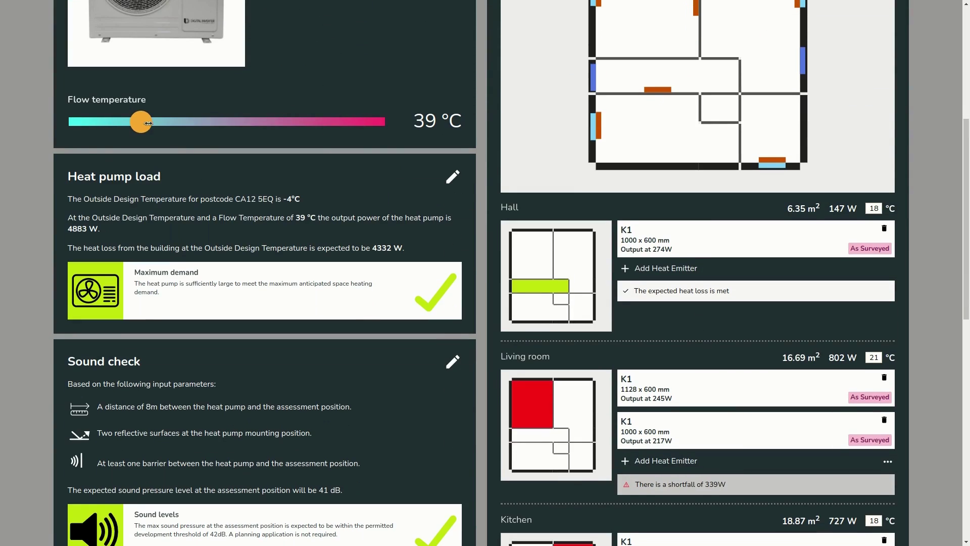
pyautogui.moveTo(149, 123); pyautogui.dragTo(268, 123)
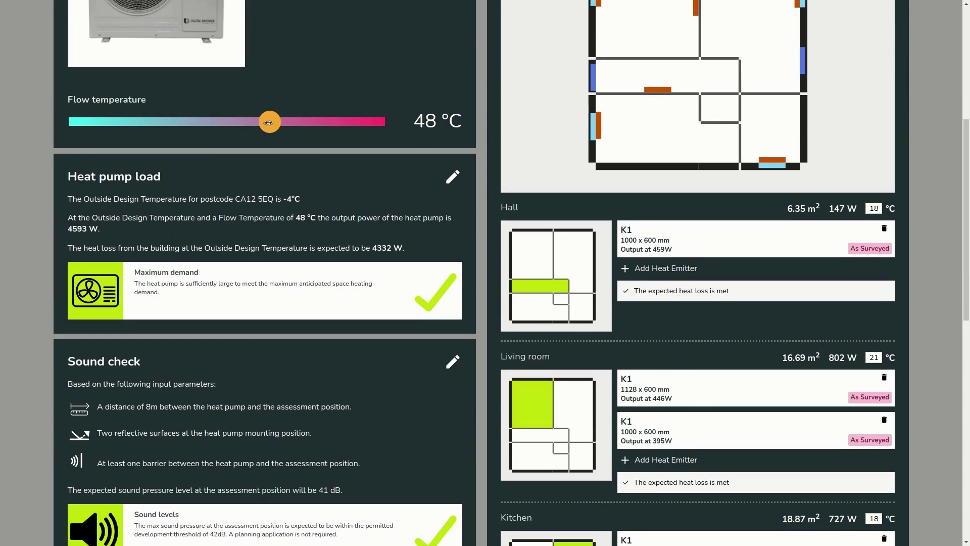
pyautogui.scroll(-8, 645, 474)
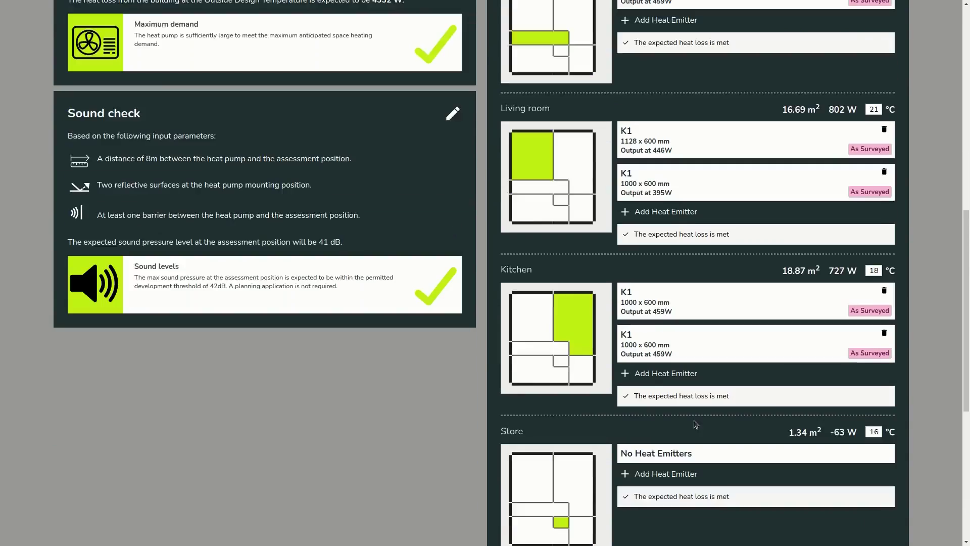
pyautogui.scroll(-2, 644, 473)
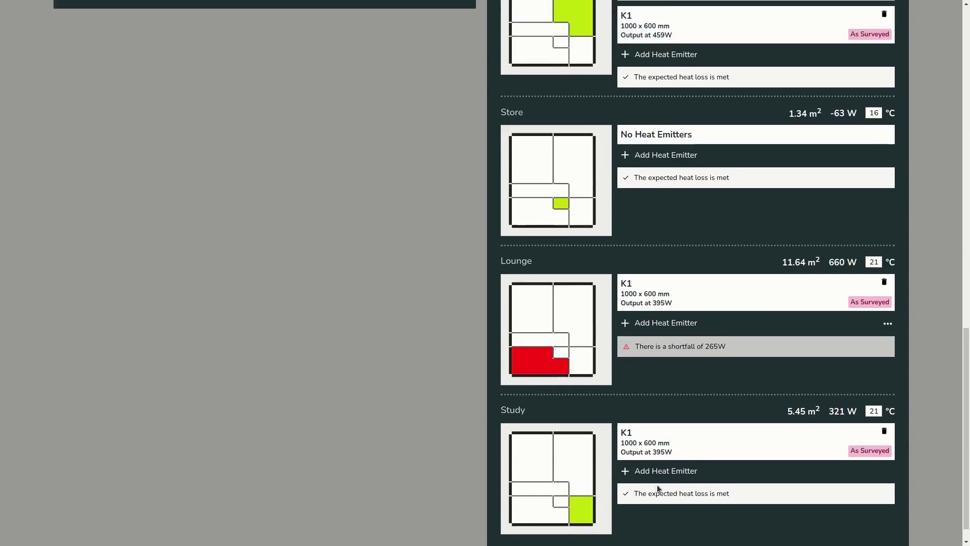
pyautogui.scroll(7, 657, 485)
pyautogui.scroll(3, 658, 488)
pyautogui.scroll(-9, 658, 488)
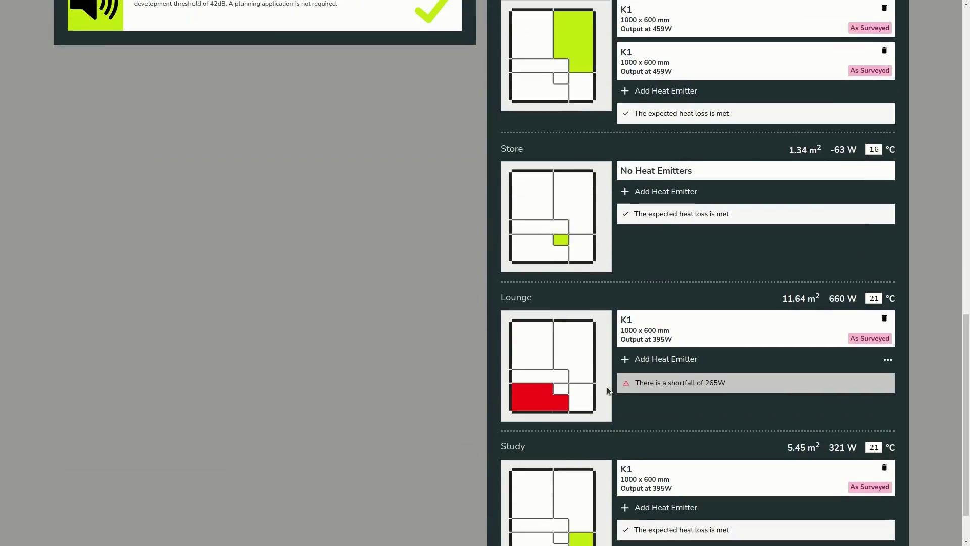
pyautogui.scroll(7, 259, 120)
pyautogui.scroll(3, 259, 121)
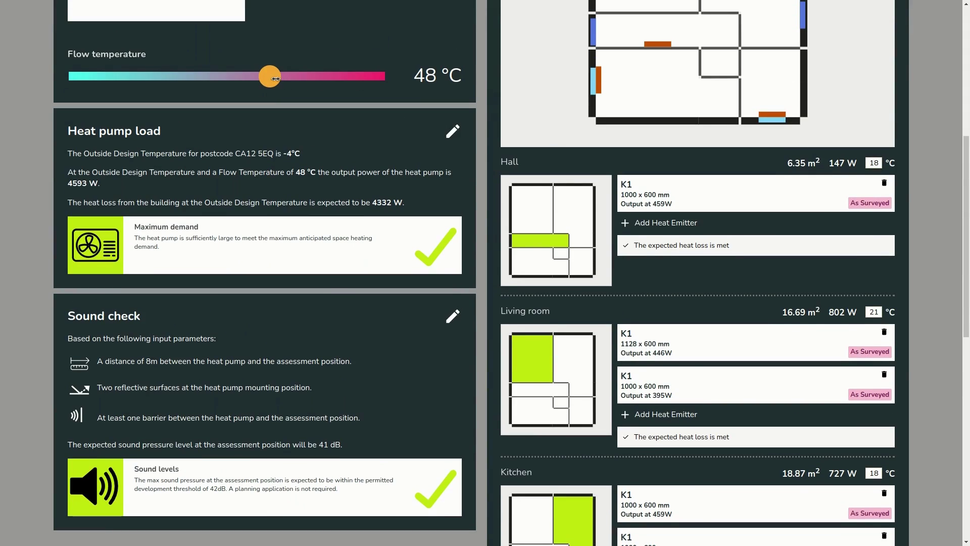
# Step: Try a higher flow temperature, reduce it to 50 °C, and check the ground floor rooms' heat emitters
pyautogui.moveTo(271, 78); pyautogui.dragTo(327, 76)
pyautogui.scroll(-10, 793, 460)
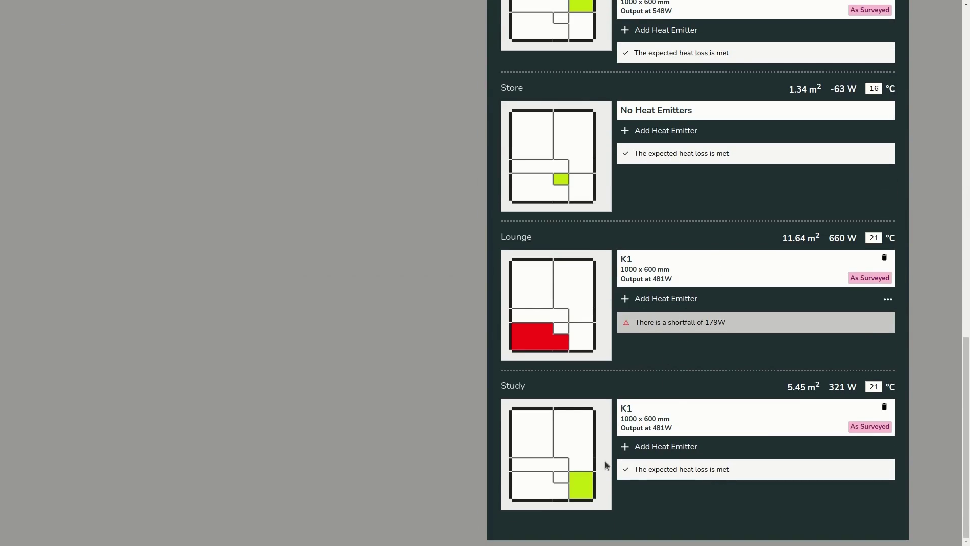
pyautogui.scroll(12, 392, 261)
pyautogui.moveTo(319, 202); pyautogui.dragTo(301, 217)
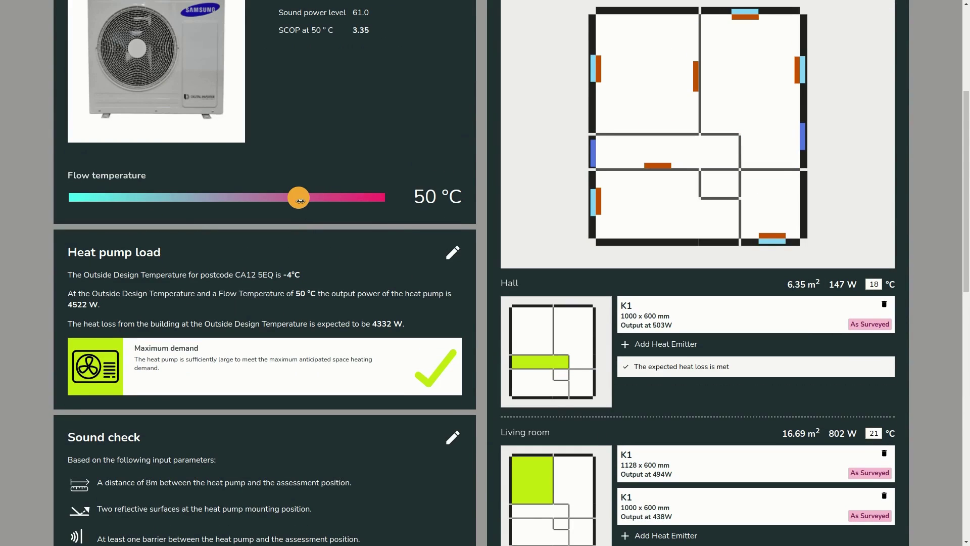
pyautogui.scroll(-11, 329, 244)
pyautogui.scroll(11, 318, 202)
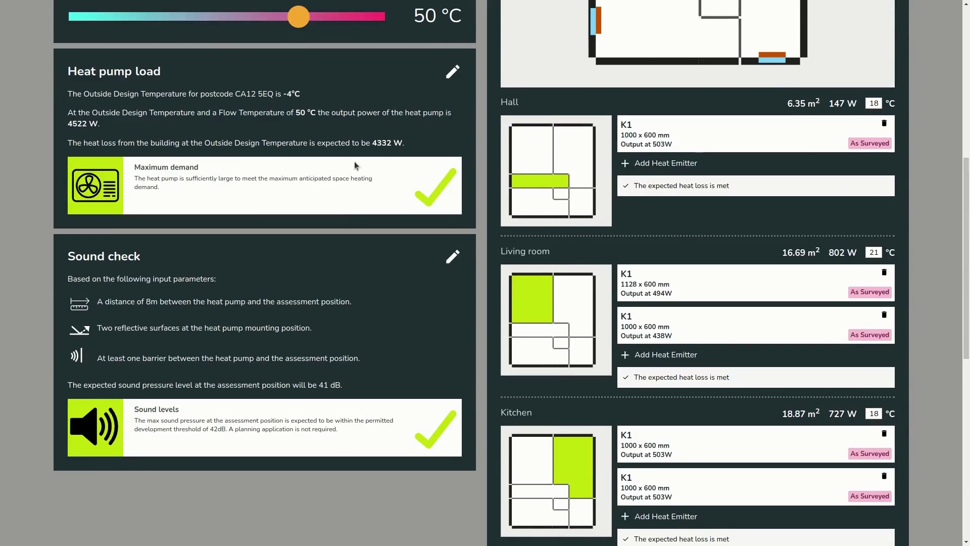
# Step: Try a flow temperature of 38 °C and check its effect on the rooms' heat emitters
pyautogui.moveTo(297, 202); pyautogui.dragTo(126, 196)
pyautogui.scroll(-4, 106, 253)
pyautogui.scroll(5, 102, 271)
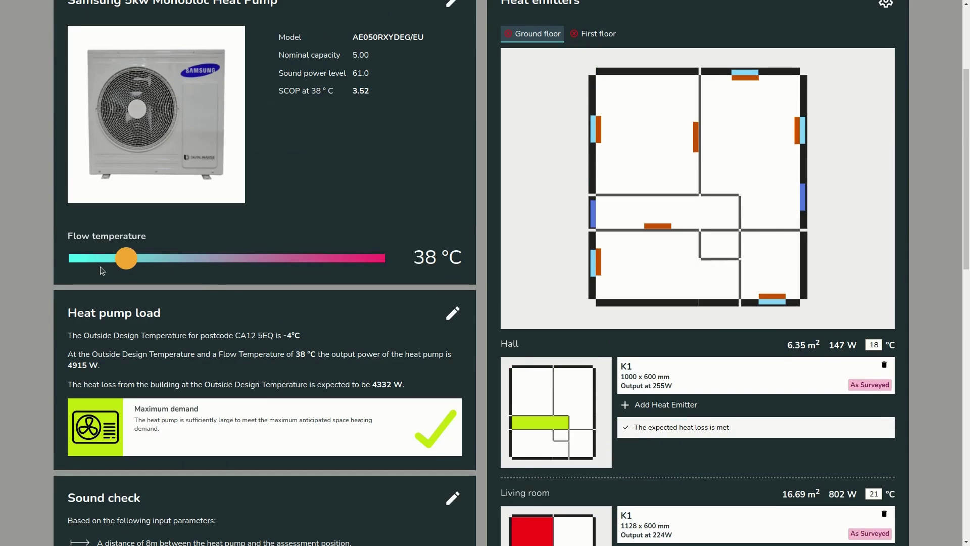
# Step: Set the flow temperature to 45 °C and review the ground floor heat emitters down to the Living room
pyautogui.moveTo(128, 264); pyautogui.dragTo(224, 252)
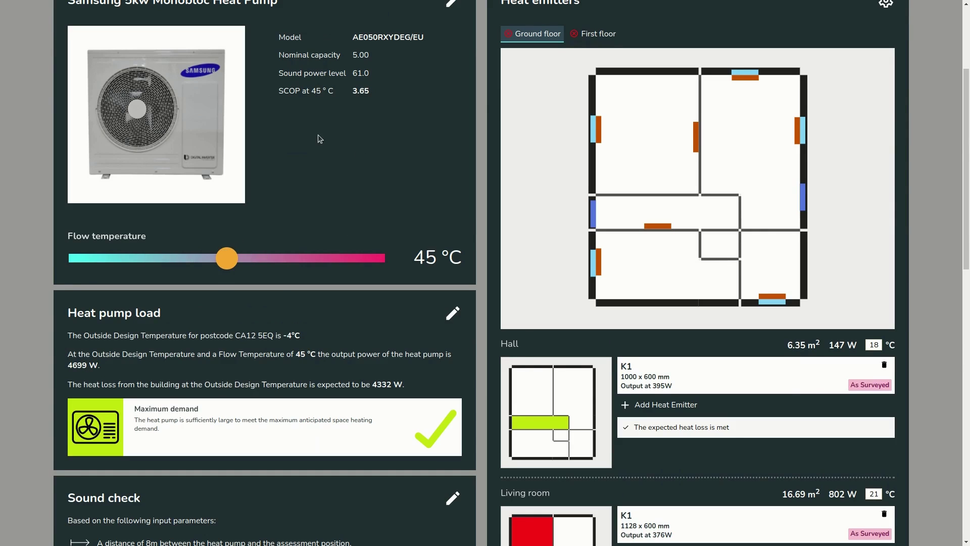
pyautogui.scroll(2, 478, 337)
pyautogui.scroll(-7, 692, 332)
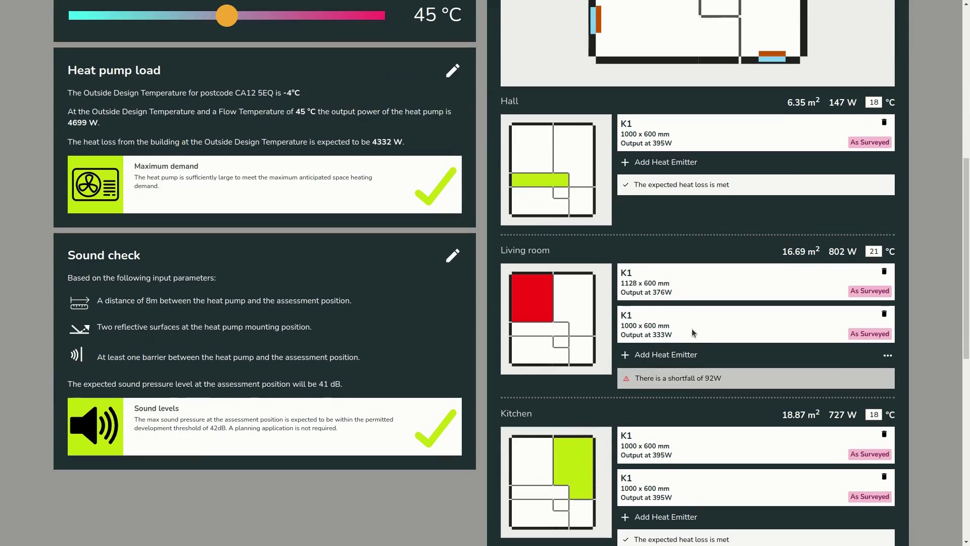
pyautogui.scroll(-1, 709, 347)
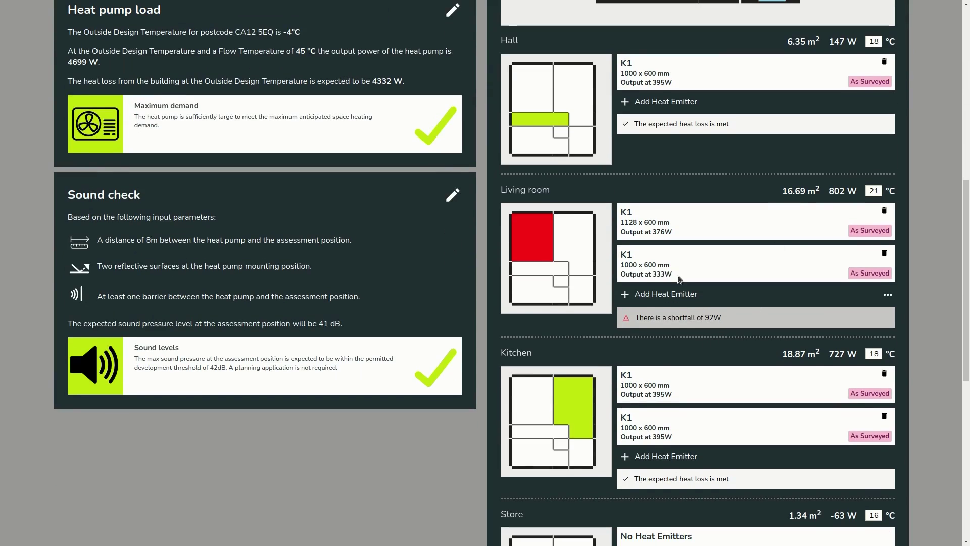
# Step: Replace the Living room's 1000 x 600 mm K1 radiator with a K2 radiator, entering 1200 mm width and 600 mm height
pyautogui.click(884, 253)
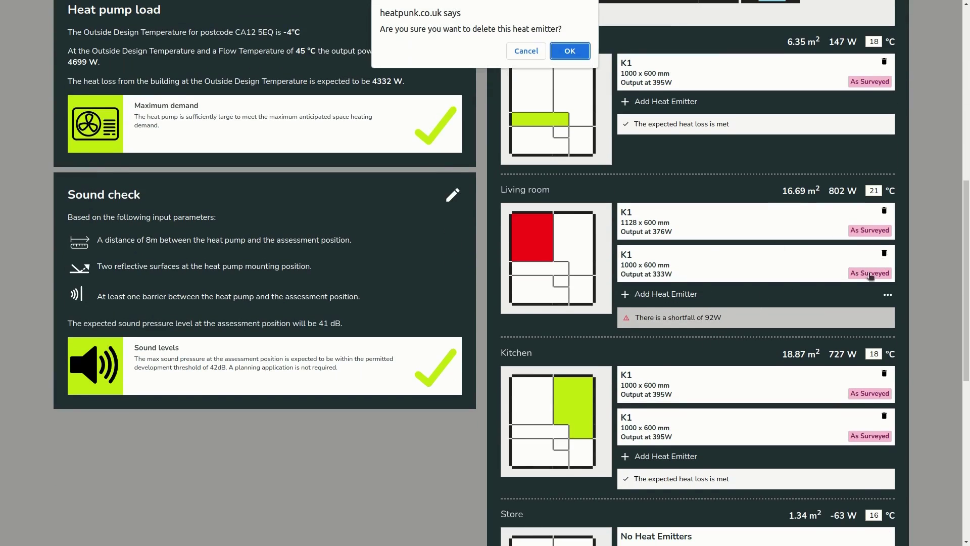
pyautogui.click(562, 51)
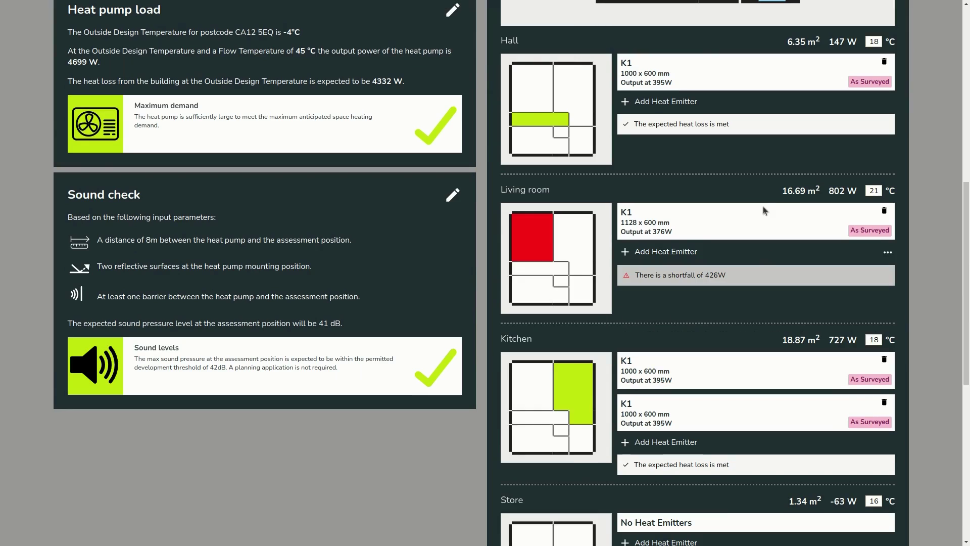
pyautogui.click(649, 257)
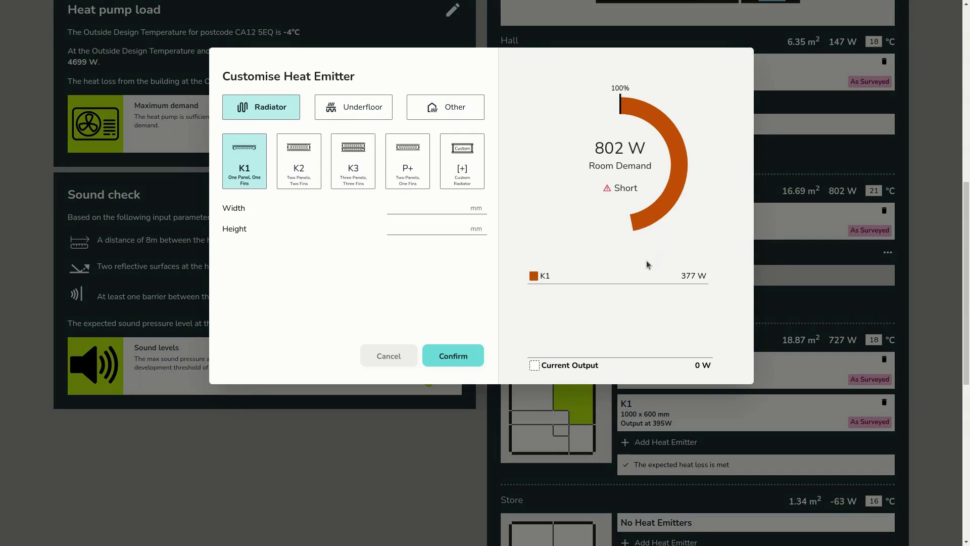
pyautogui.click(319, 178)
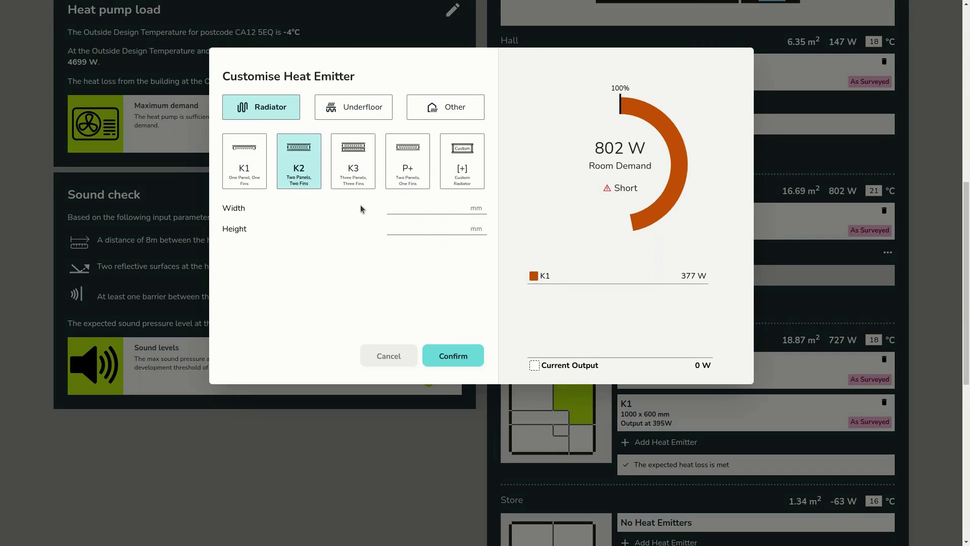
pyautogui.click(410, 204)
pyautogui.write('1200')
pyautogui.click(400, 234)
pyautogui.write('600')
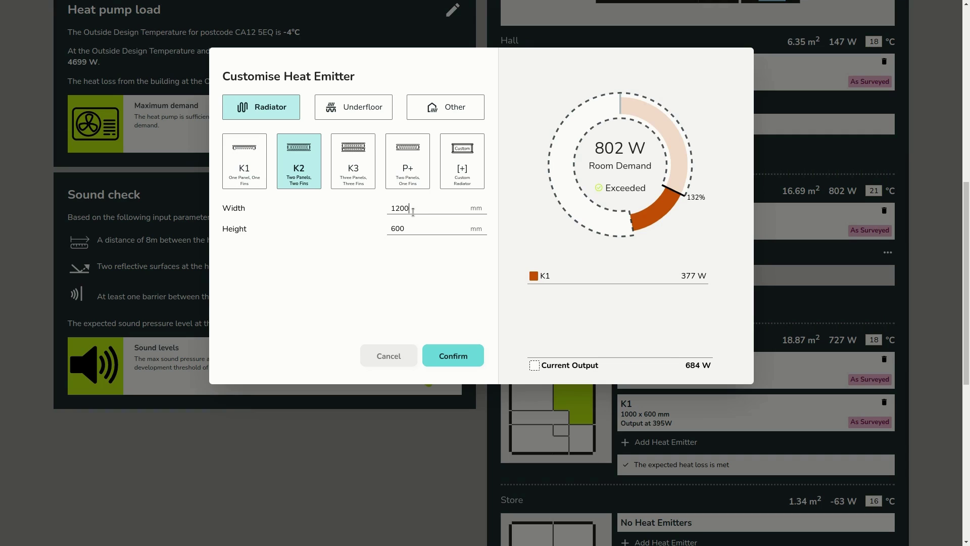
# Step: Try a width of 1000 mm for the Living room's new K2 radiator
pyautogui.press('BackSpace')
pyautogui.press('BackSpace')
pyautogui.press('BackSpace')
pyautogui.write('00')
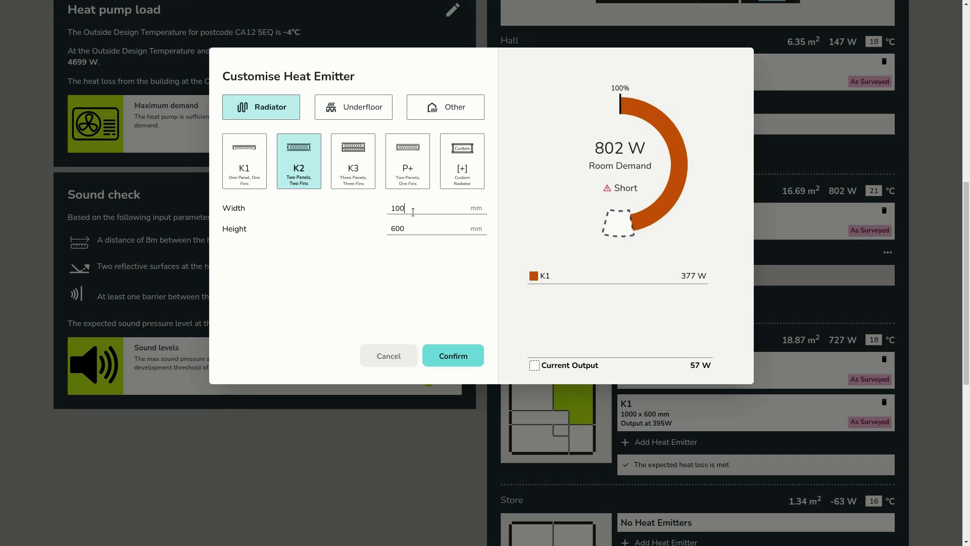
pyautogui.write('0')
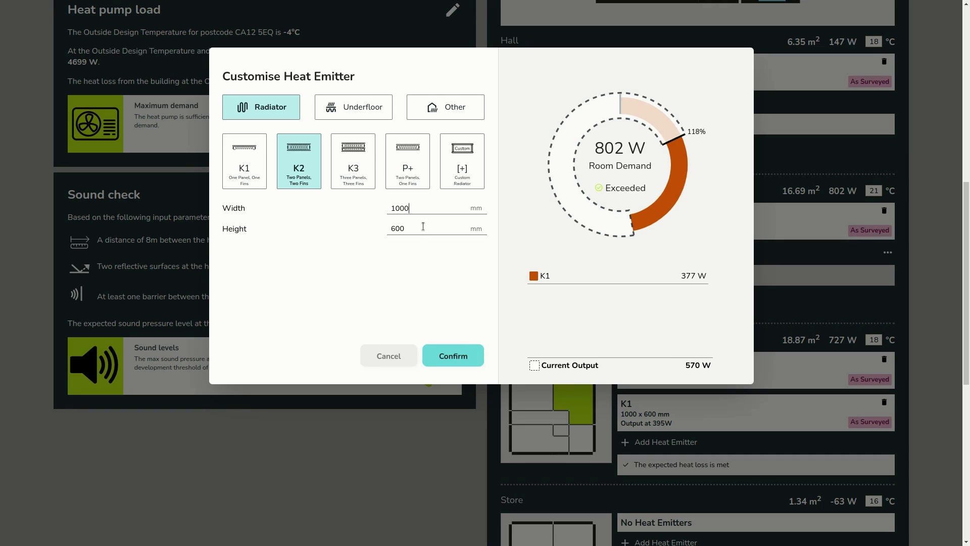
# Step: Set the Living room's new K2 radiator to 800 mm width and confirm it
pyautogui.hotkey('ctrl', 'a')
pyautogui.write('8')
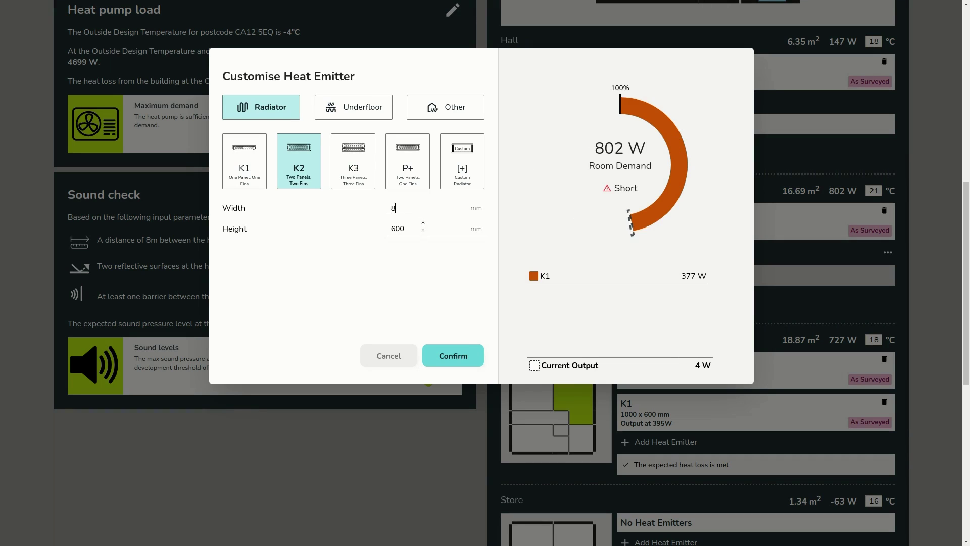
pyautogui.write('00')
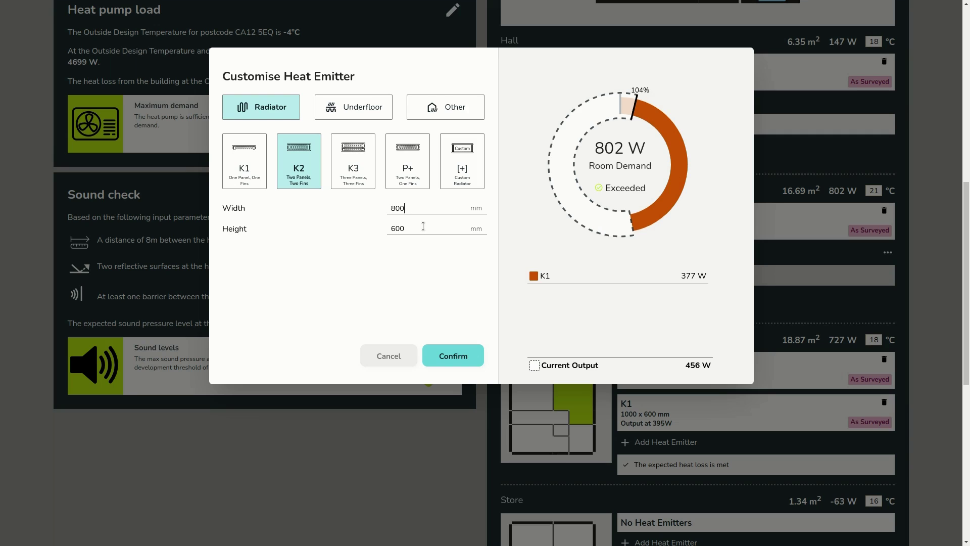
pyautogui.click(450, 355)
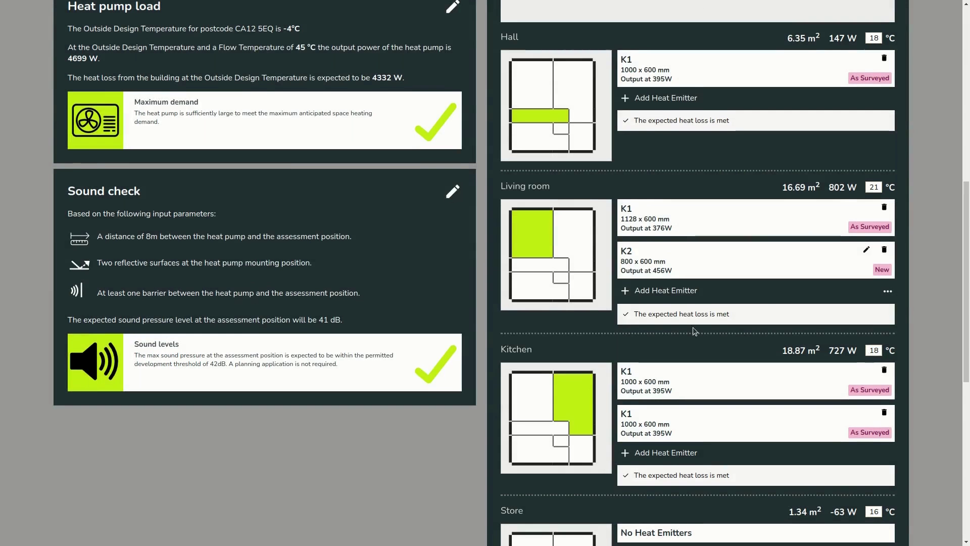
# Step: Replace the Lounge's K1 radiator with a K2 radiator 1200 mm wide and 600 mm high
pyautogui.scroll(-4, 643, 372)
pyautogui.scroll(-5, 643, 372)
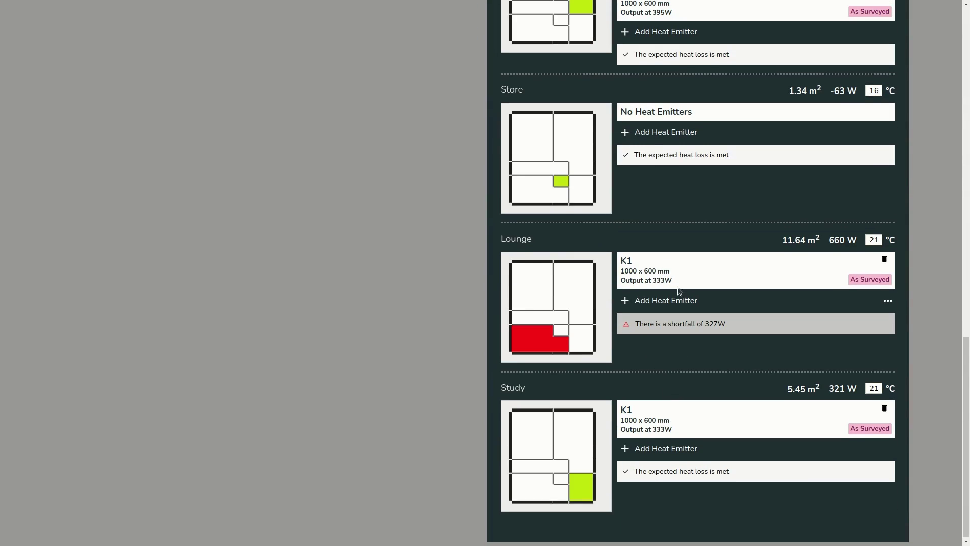
pyautogui.click(884, 259)
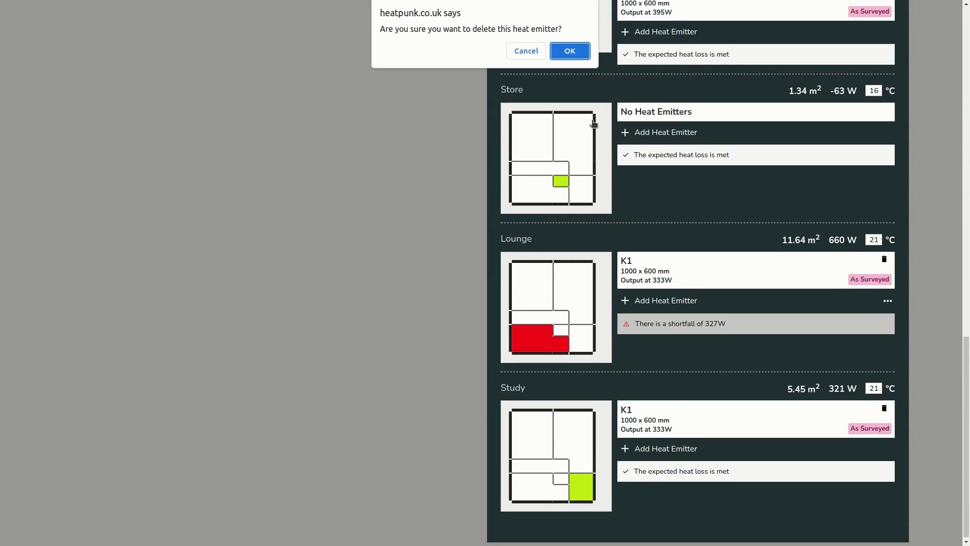
pyautogui.click(560, 49)
pyautogui.click(657, 281)
pyautogui.click(304, 168)
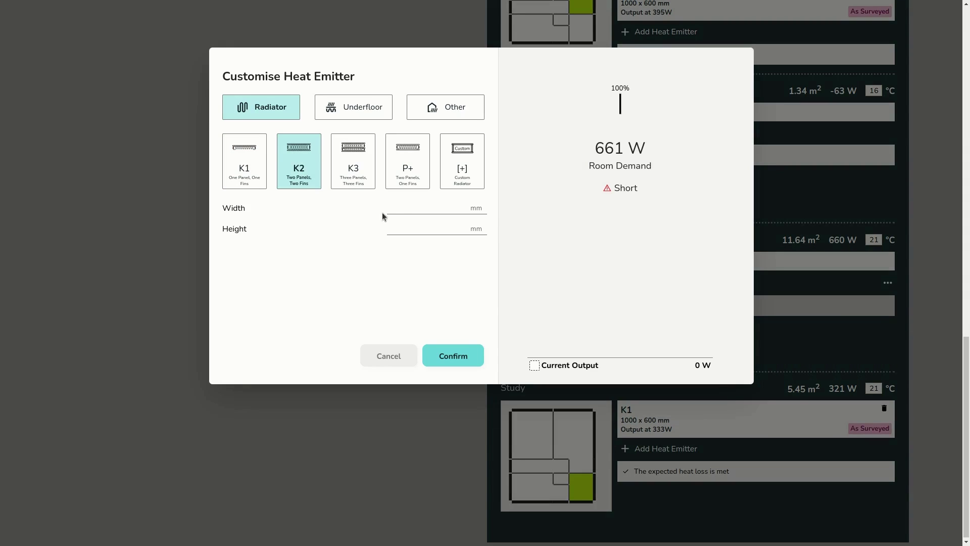
pyautogui.click(408, 209)
pyautogui.write('1200')
pyautogui.click(407, 231)
pyautogui.write('600')
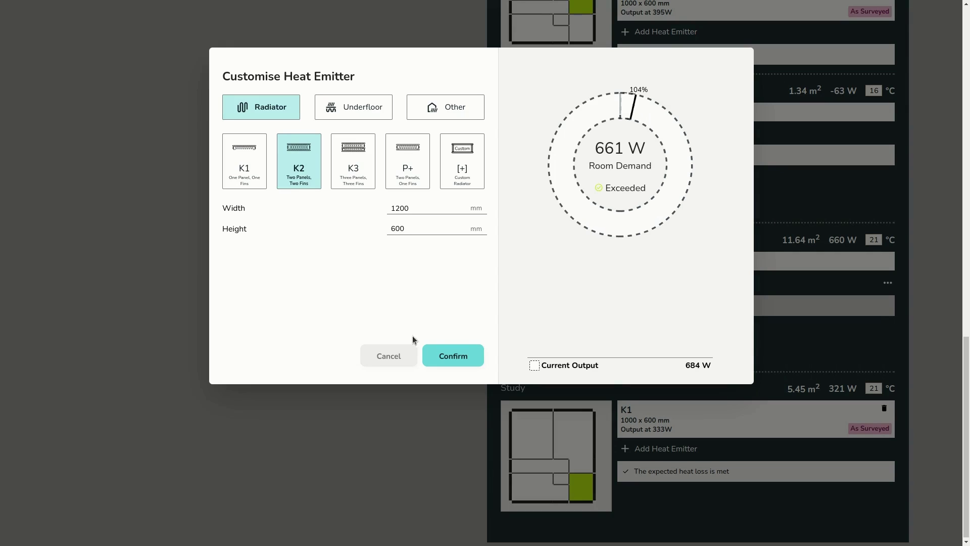
pyautogui.click(428, 350)
# Step: On the first floor, add underfloor heating to the Bath with an output of 60 W/m²
pyautogui.scroll(7, 660, 379)
pyautogui.scroll(10, 660, 379)
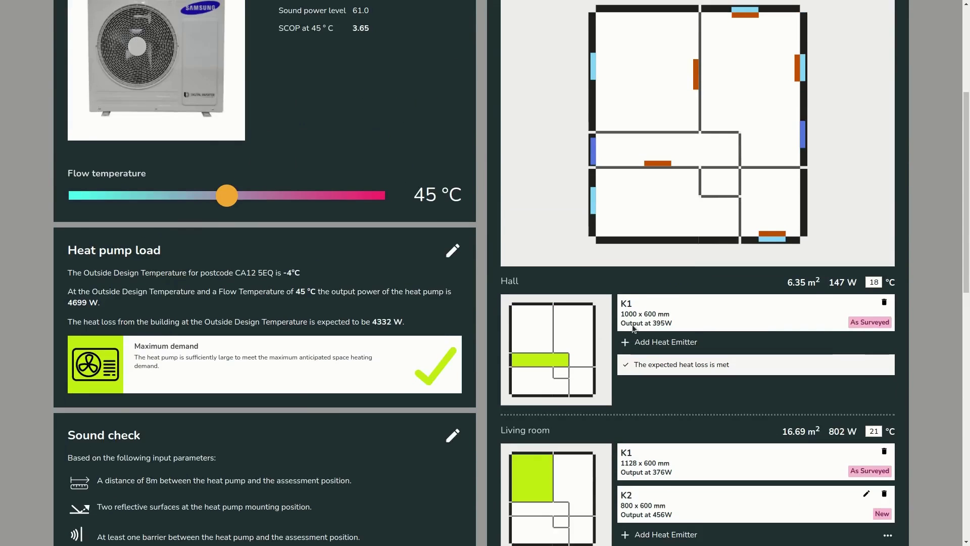
pyautogui.scroll(-15, 598, 444)
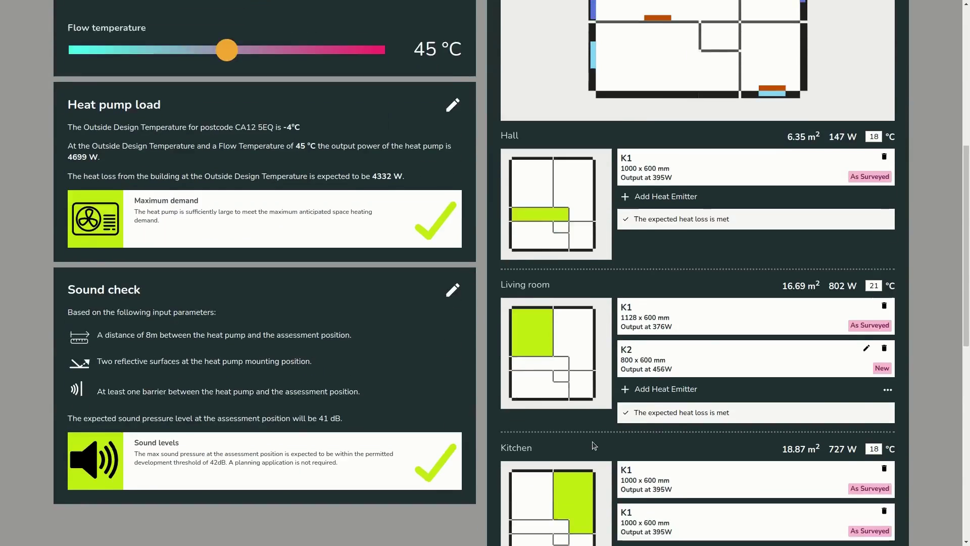
pyautogui.scroll(15, 598, 443)
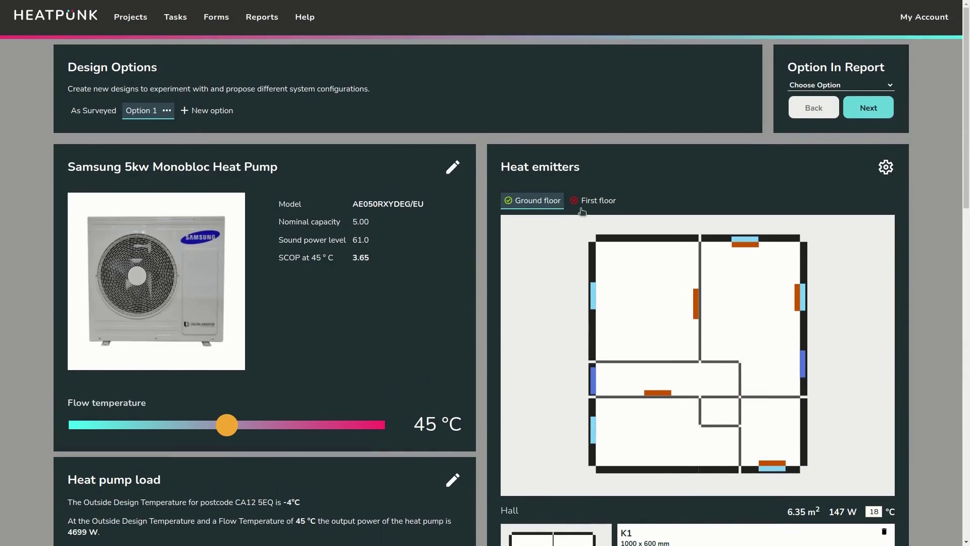
pyautogui.click(581, 207)
pyautogui.scroll(-5, 637, 391)
pyautogui.scroll(-2, 637, 391)
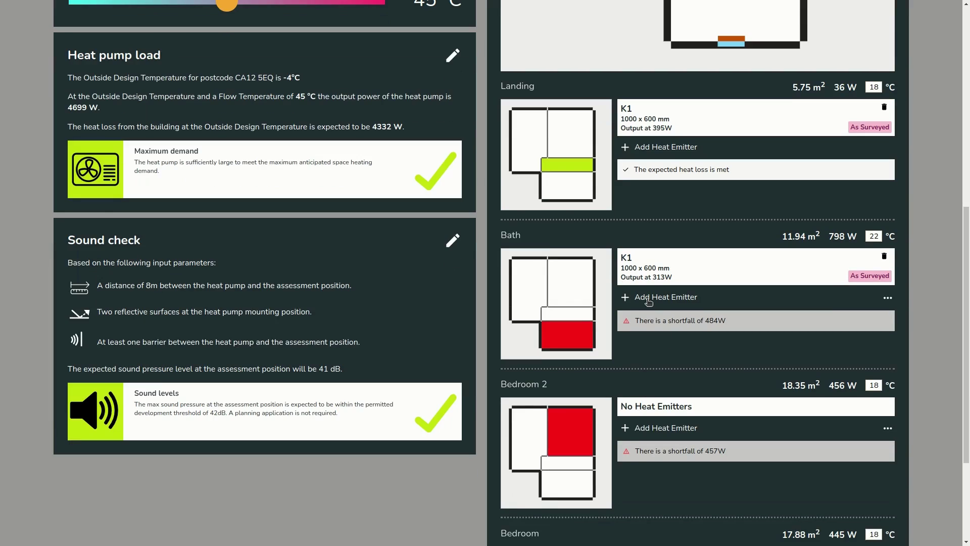
pyautogui.click(648, 302)
pyautogui.click(363, 103)
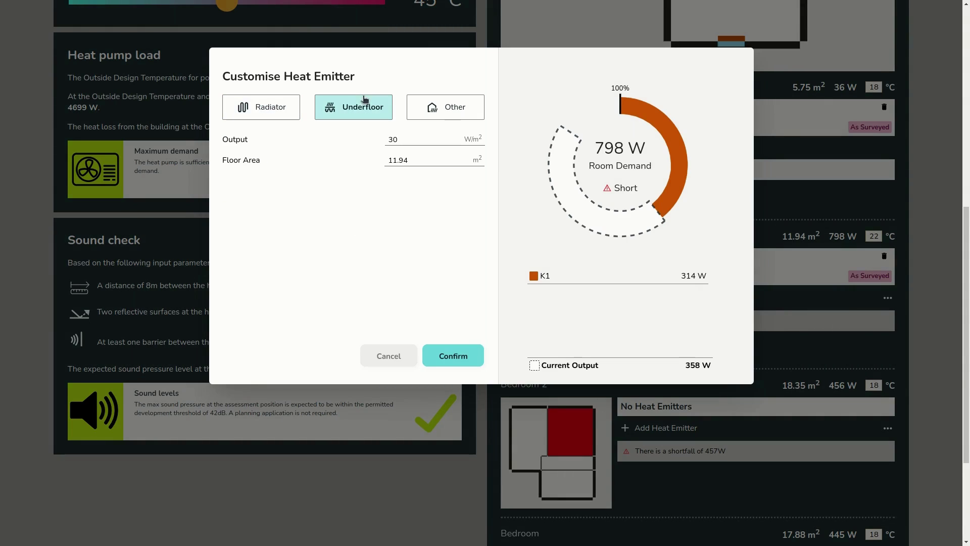
pyautogui.press('BackSpace')
pyautogui.write('60')
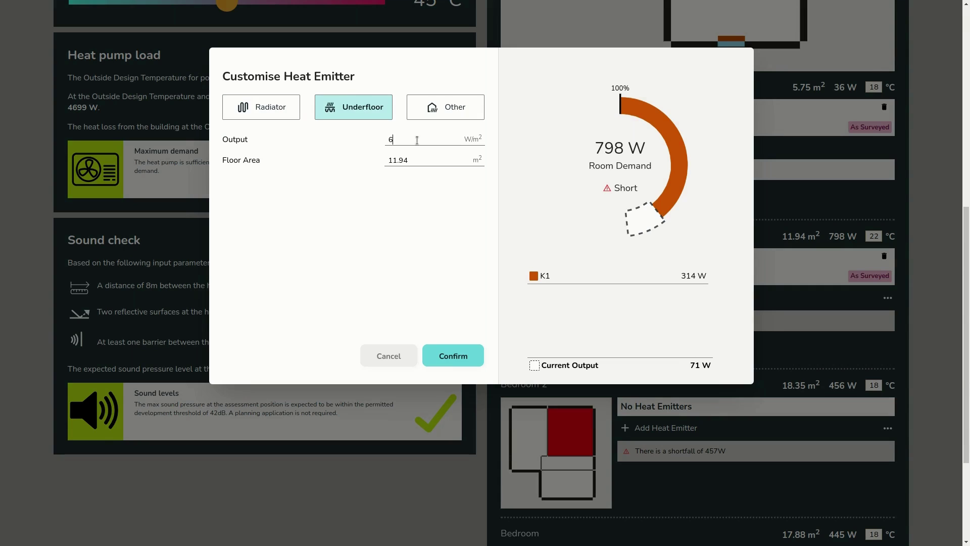
pyautogui.click(452, 355)
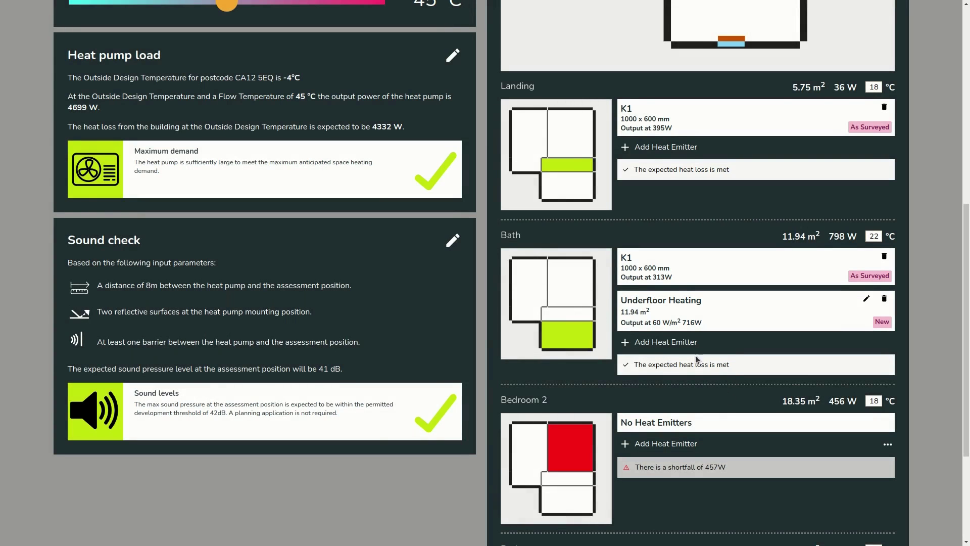
# Step: Start a K2 radiator for Bedroom 2, entering 1200 mm width and 600 mm height
pyautogui.scroll(-3, 697, 359)
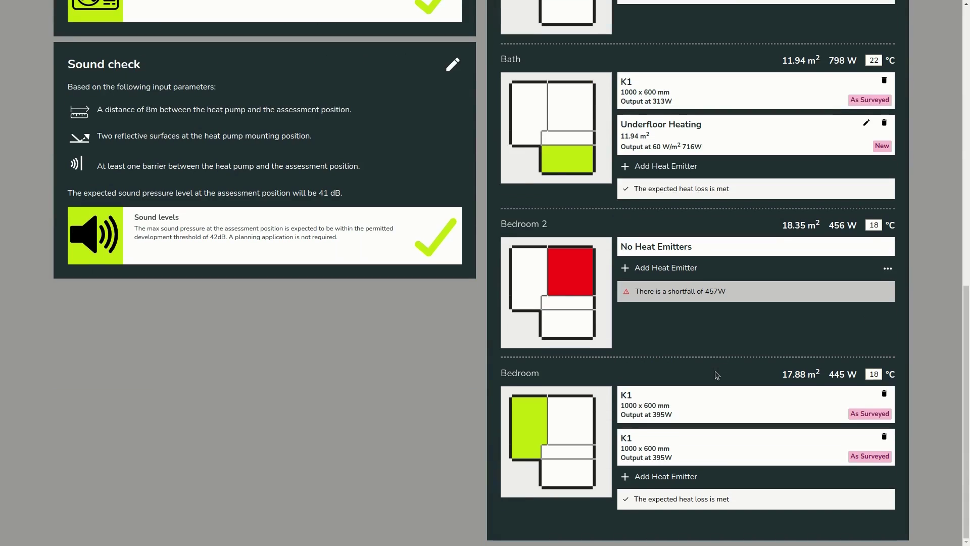
pyautogui.click(659, 273)
pyautogui.click(283, 176)
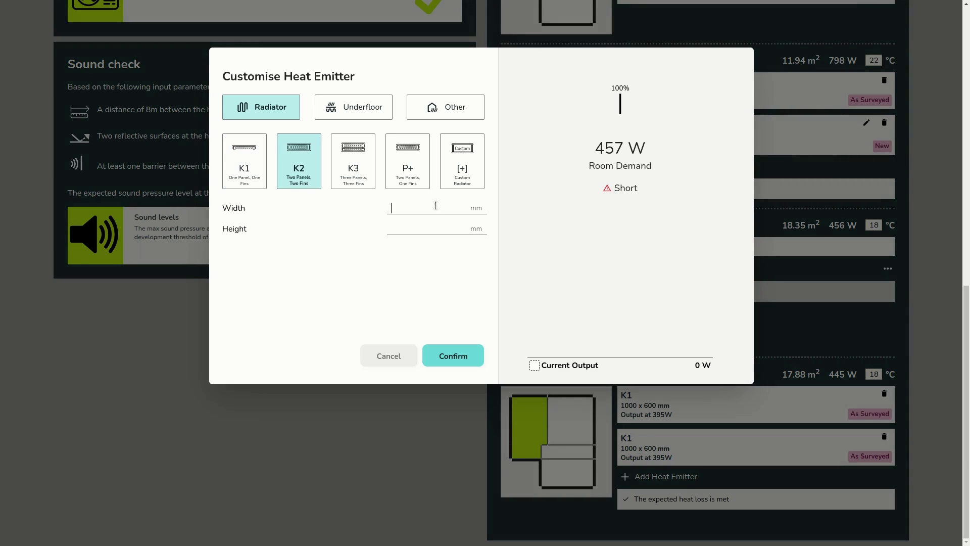
pyautogui.write('1200')
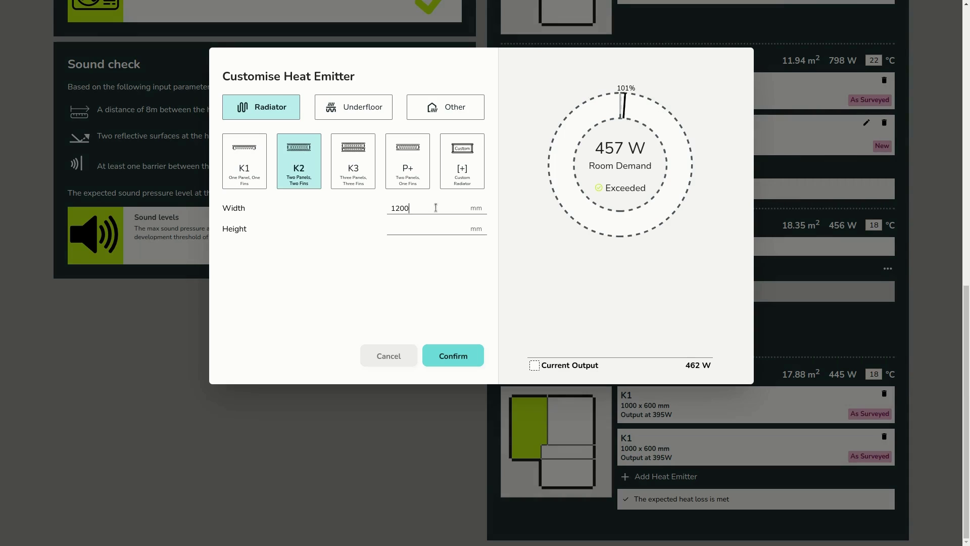
pyautogui.click(420, 234)
pyautogui.write('600')
# Step: Set the width of Bedroom 2's new K2 radiator to 1000 mm and confirm it
pyautogui.click(411, 210)
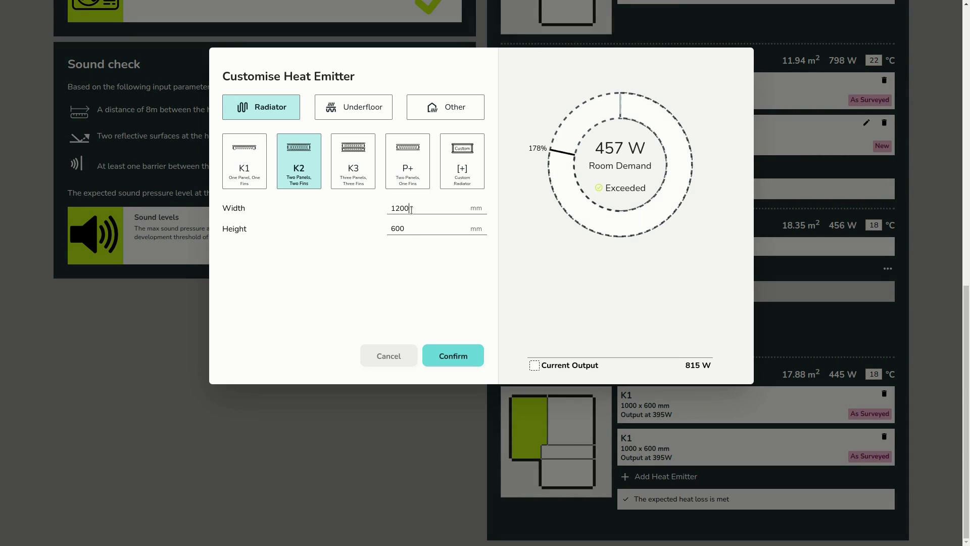
pyautogui.press('BackSpace')
pyautogui.press('BackSpace')
pyautogui.press('BackSpace')
pyautogui.write('00')
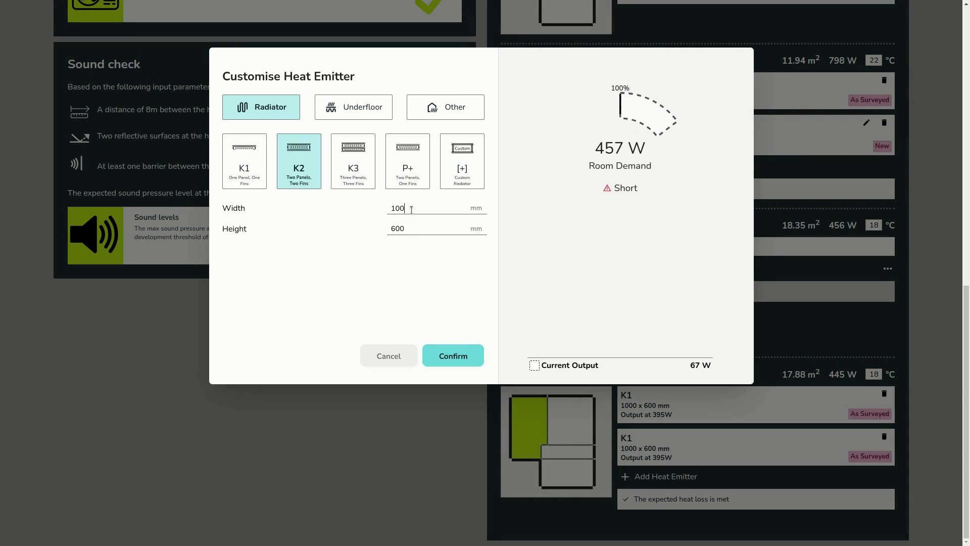
pyautogui.write('0')
pyautogui.click(455, 356)
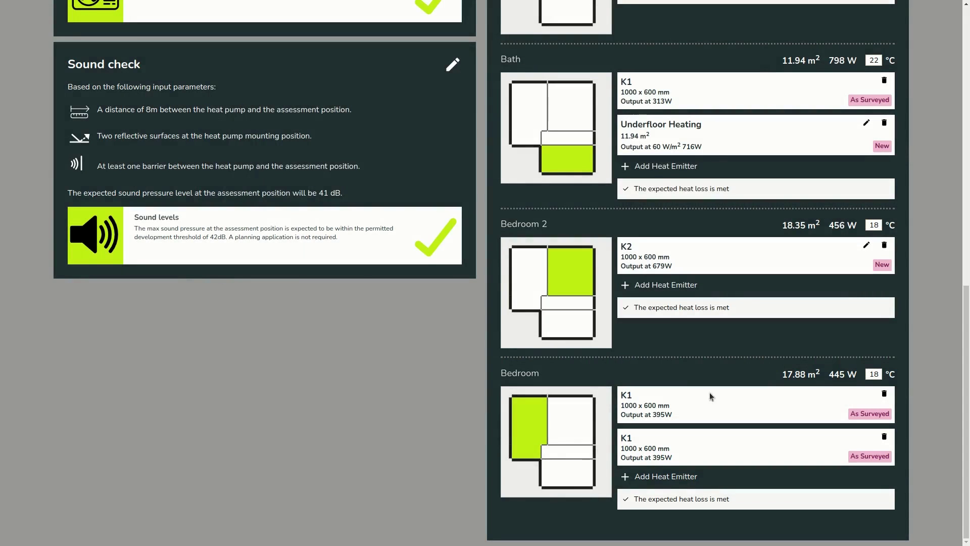
# Step: Check the heat emitters on both floors and rename the design Option 1 as Samsung
pyautogui.scroll(1, 671, 389)
pyautogui.scroll(15, 675, 354)
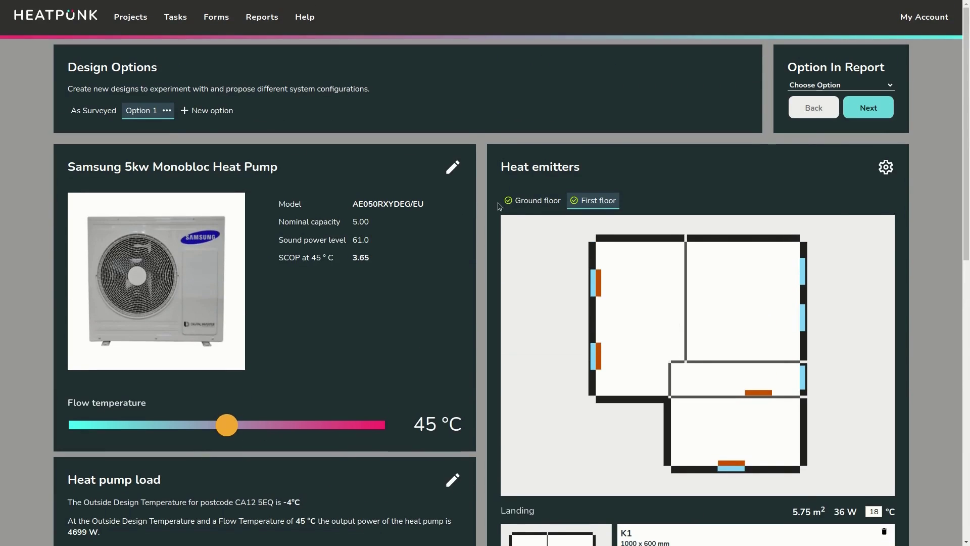
pyautogui.scroll(-15, 527, 222)
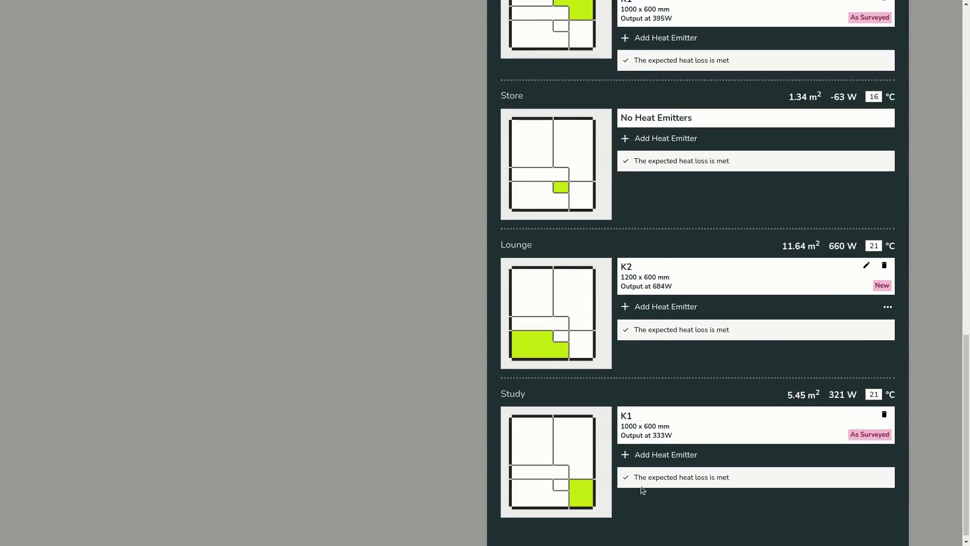
pyautogui.scroll(15, 635, 490)
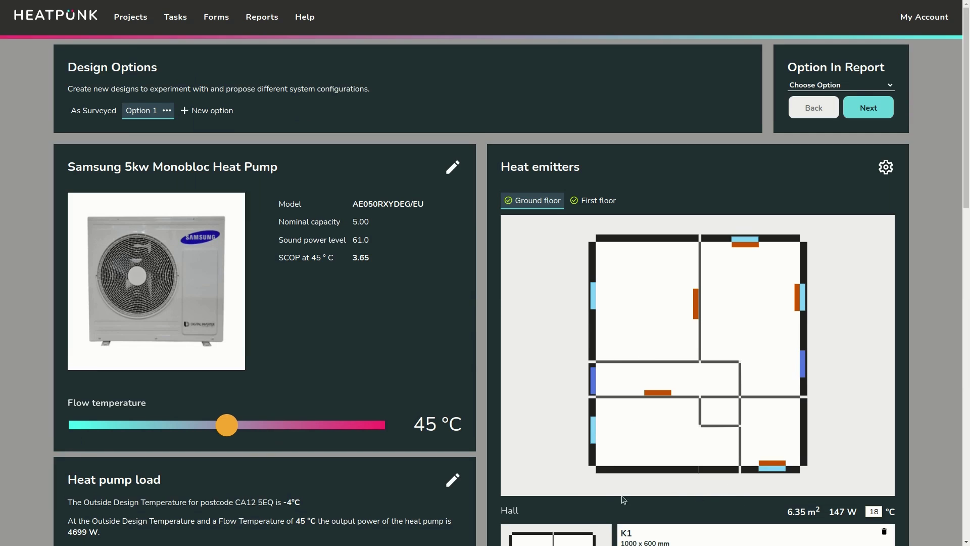
pyautogui.click(167, 112)
pyautogui.click(197, 137)
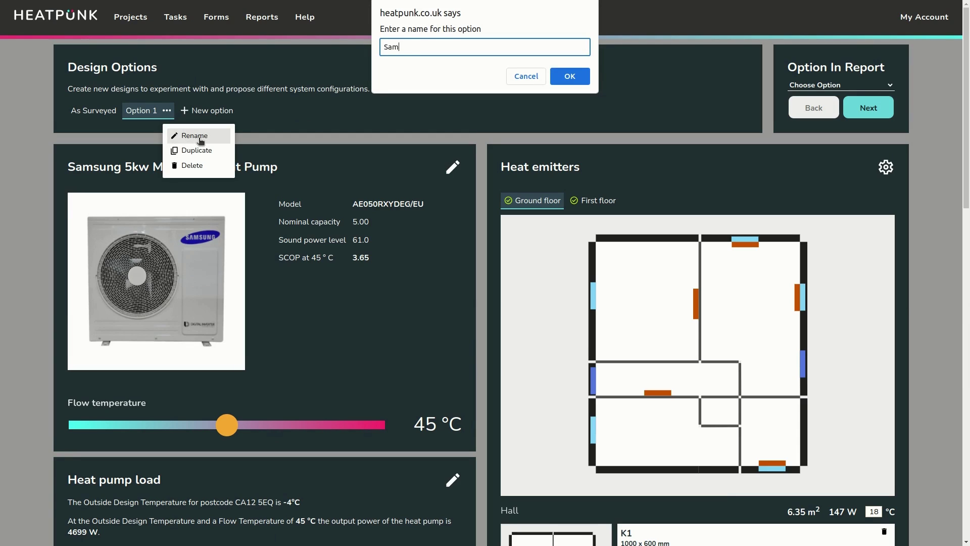
pyautogui.write('Samsung')
pyautogui.press('Return')
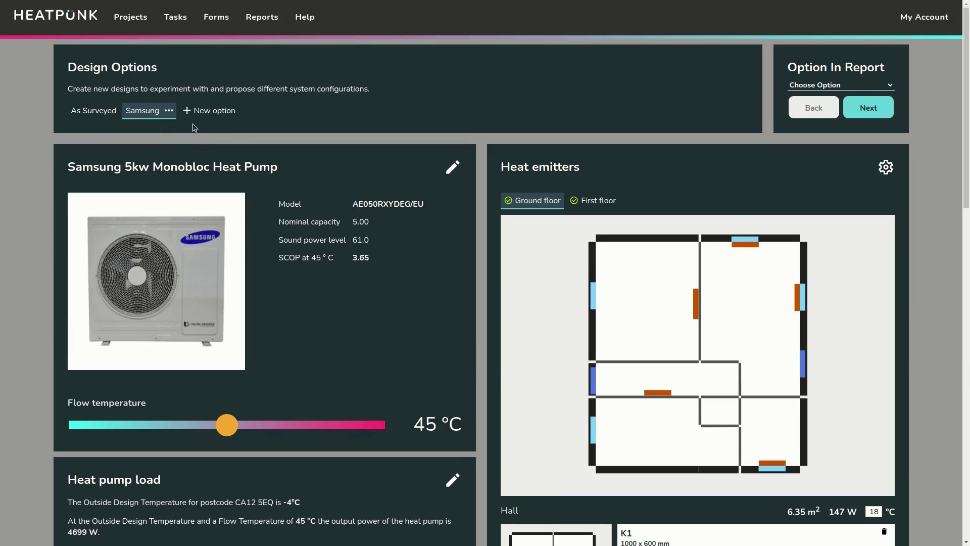
# Step: Duplicate the Samsung design option and look over the copy
pyautogui.click(169, 110)
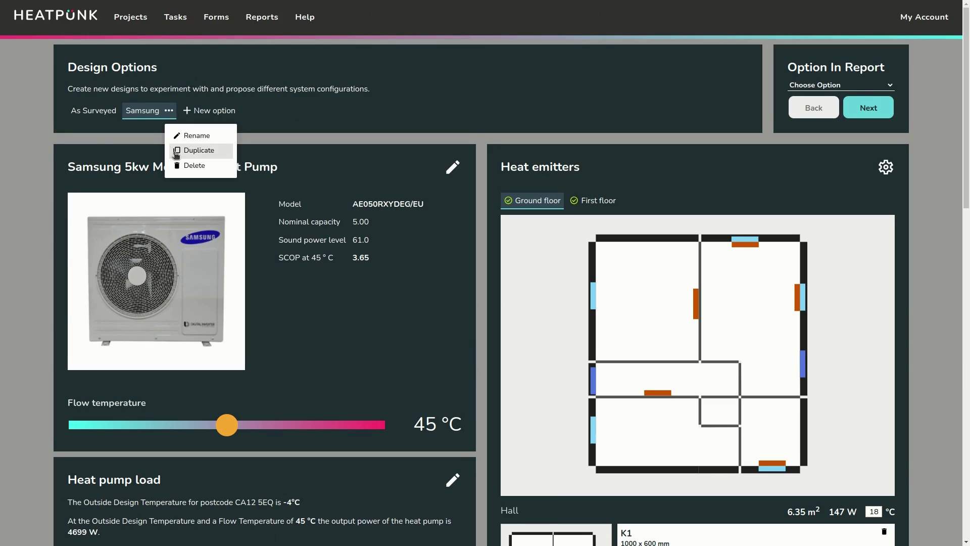
pyautogui.click(177, 151)
pyautogui.scroll(-10, 744, 393)
pyautogui.scroll(10, 575, 307)
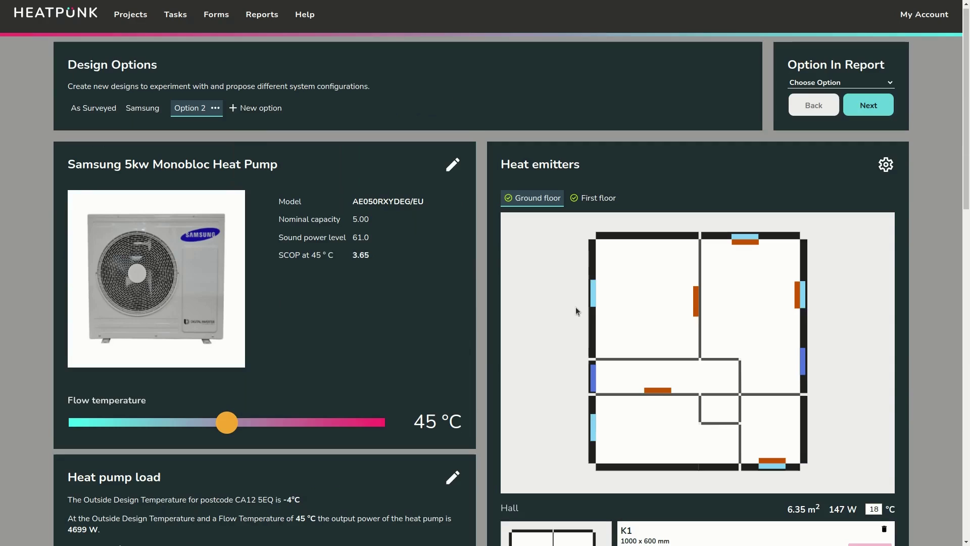
# Step: Replace the heat pump in Option 2 with the Vaillant aroTHERM plus 3.5 and check its load against the building's demand
pyautogui.click(453, 165)
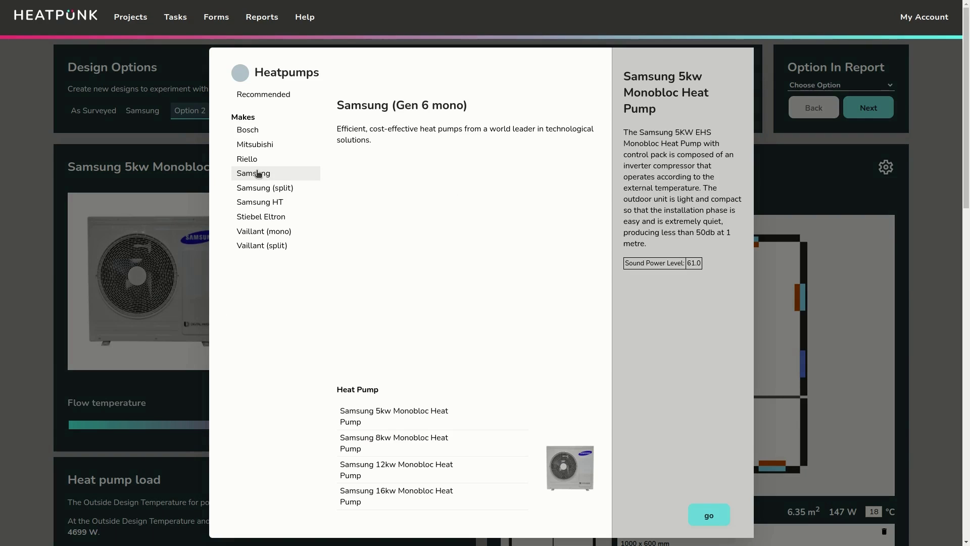
pyautogui.click(273, 231)
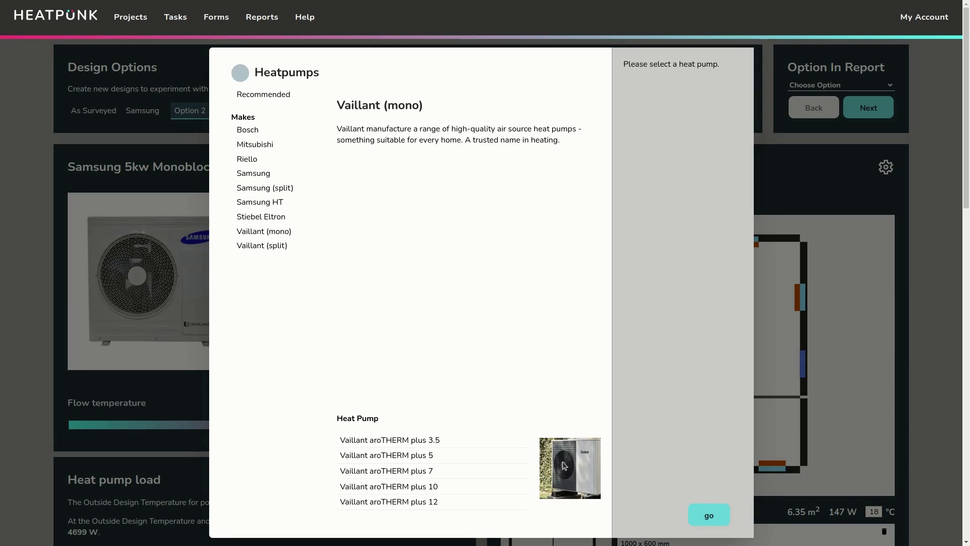
pyautogui.click(454, 441)
pyautogui.click(710, 514)
pyautogui.scroll(-5, 365, 374)
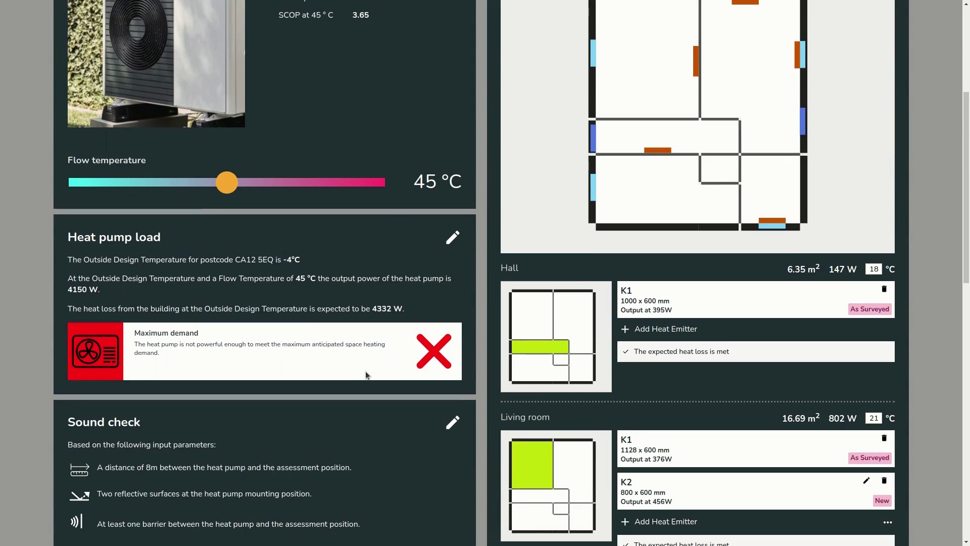
# Step: Lower the flow temperature of the Vaillant design to 36 °C
pyautogui.scroll(2, 235, 360)
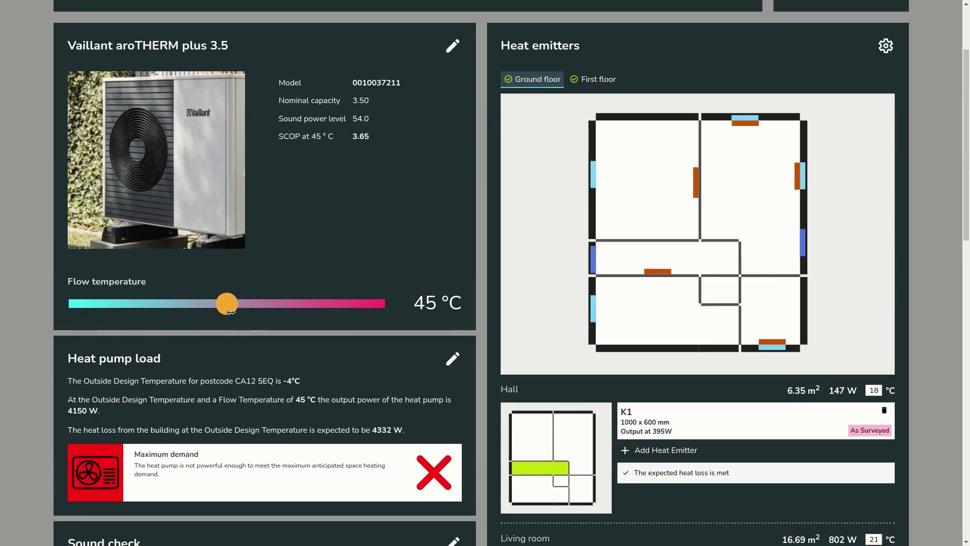
pyautogui.moveTo(231, 311); pyautogui.dragTo(100, 314)
pyautogui.scroll(2, 327, 288)
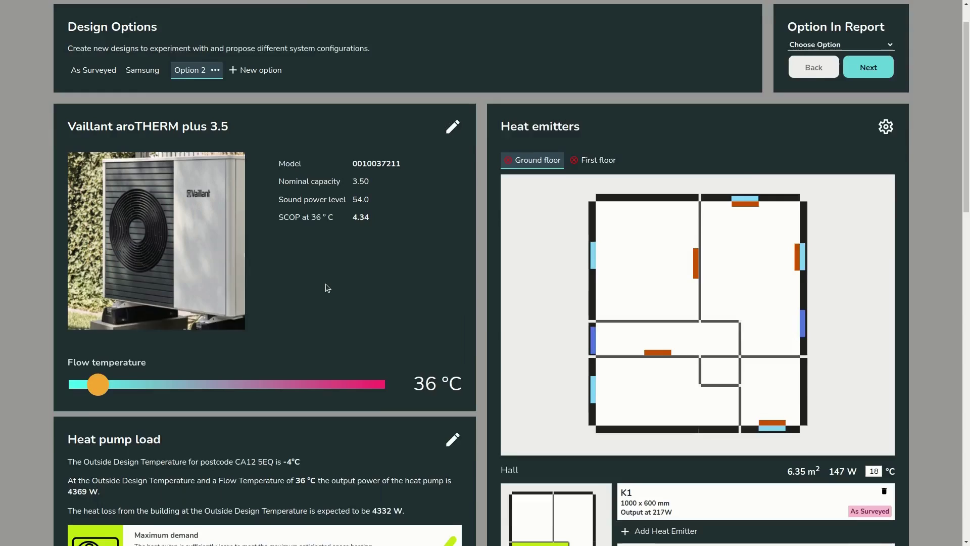
pyautogui.scroll(1, 328, 288)
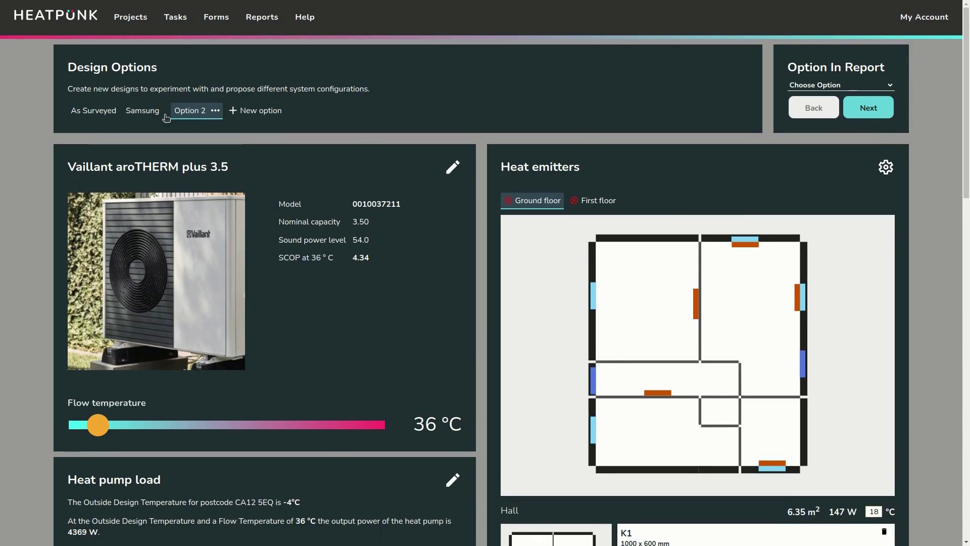
# Step: Add another new design option and look over its heat pump load and heat emitters
pyautogui.click(268, 115)
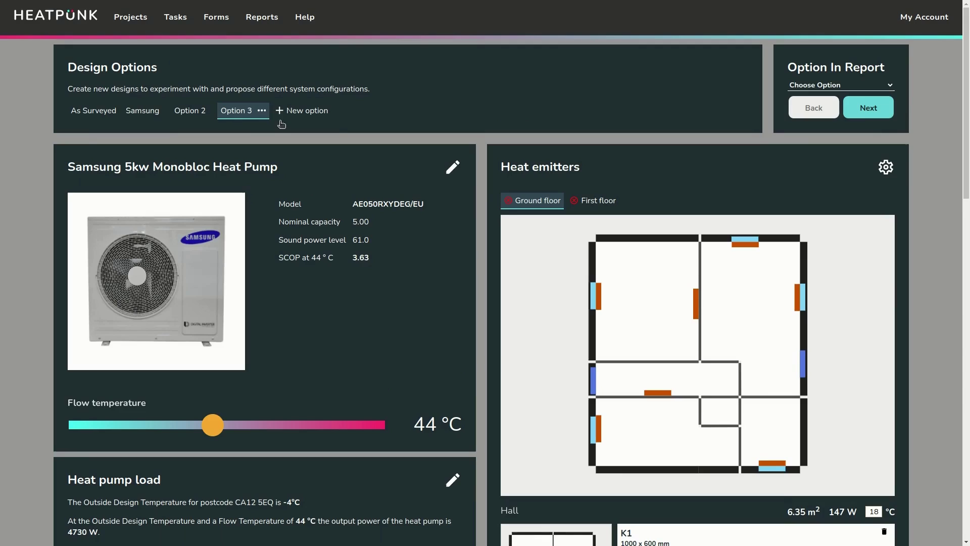
pyautogui.scroll(-10, 619, 280)
pyautogui.scroll(10, 845, 451)
pyautogui.scroll(-12, 502, 472)
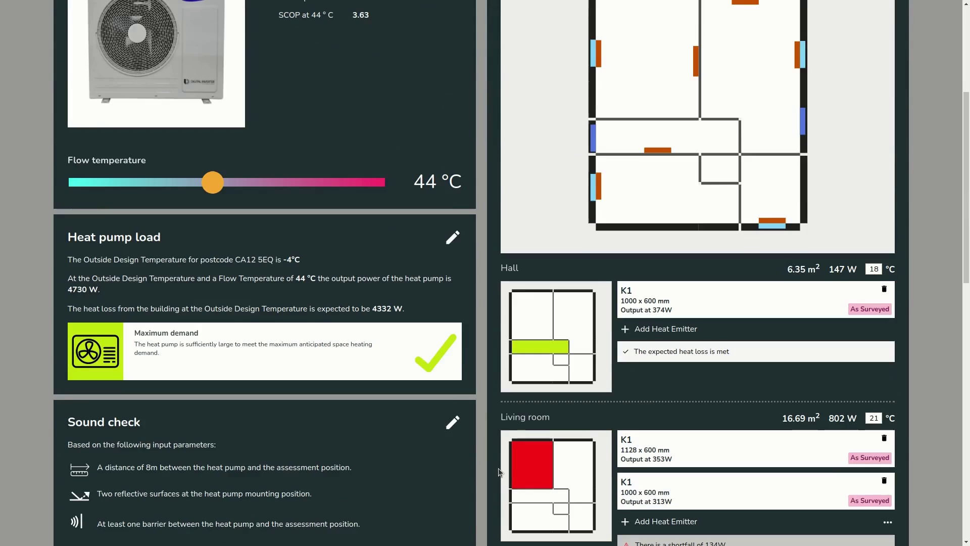
pyautogui.scroll(12, 589, 482)
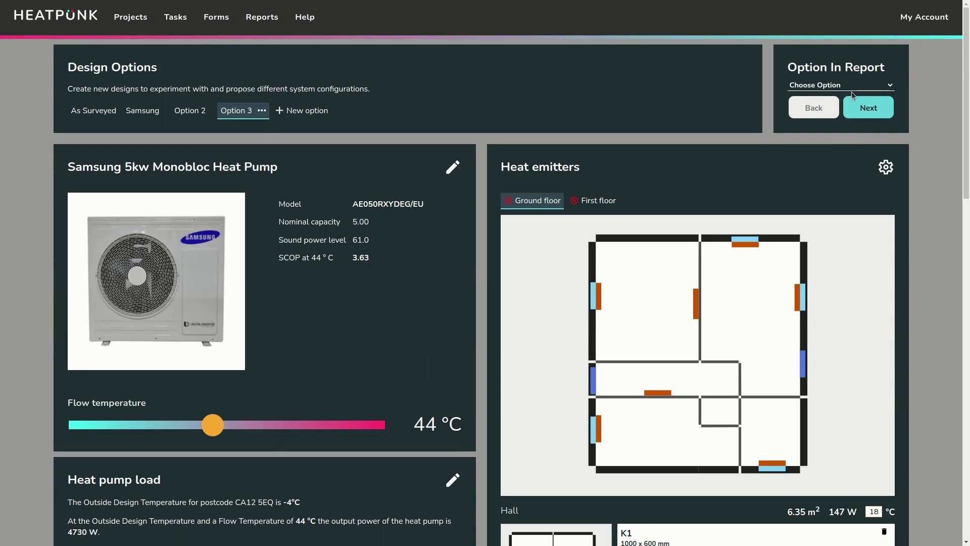
# Step: Choose the Samsung design as the option in the report and continue to the project overview
pyautogui.click(857, 84)
pyautogui.click(857, 84)
pyautogui.click(845, 85)
pyautogui.click(833, 96)
pyautogui.click(876, 108)
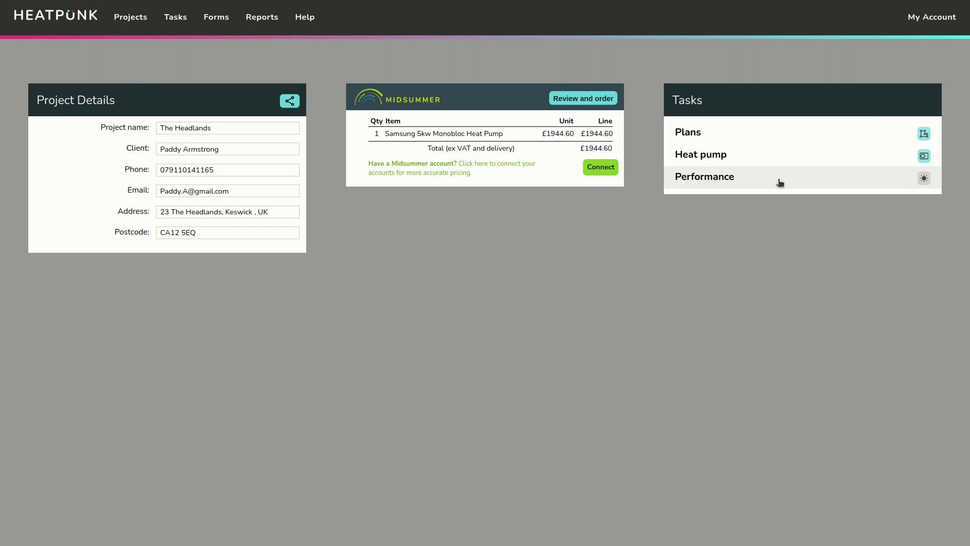
# Step: Start the performance estimate with new build set to No, the EPC number, 18252 kWh for heating and 2215 kWh for hot water
pyautogui.click(720, 186)
pyautogui.click(530, 176)
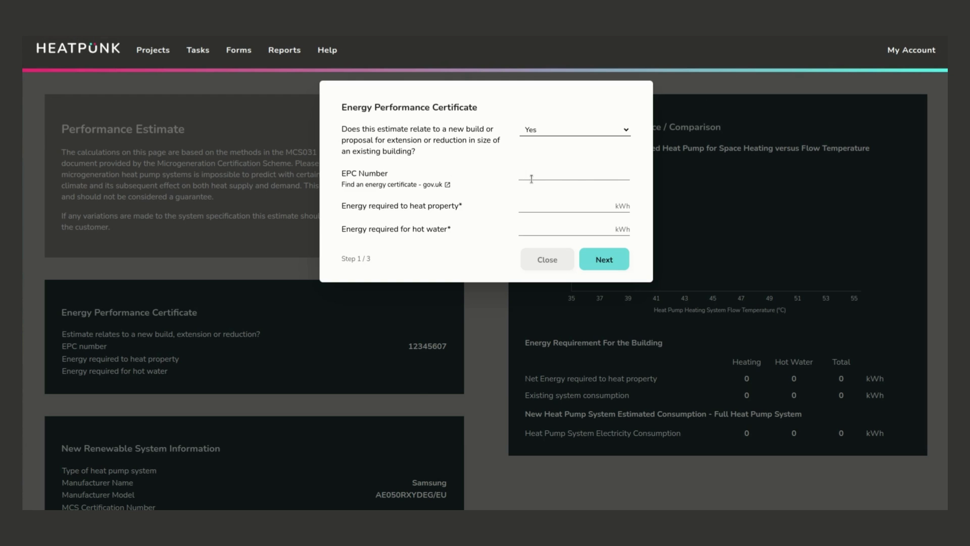
pyautogui.hotkey('ctrl', 'v')
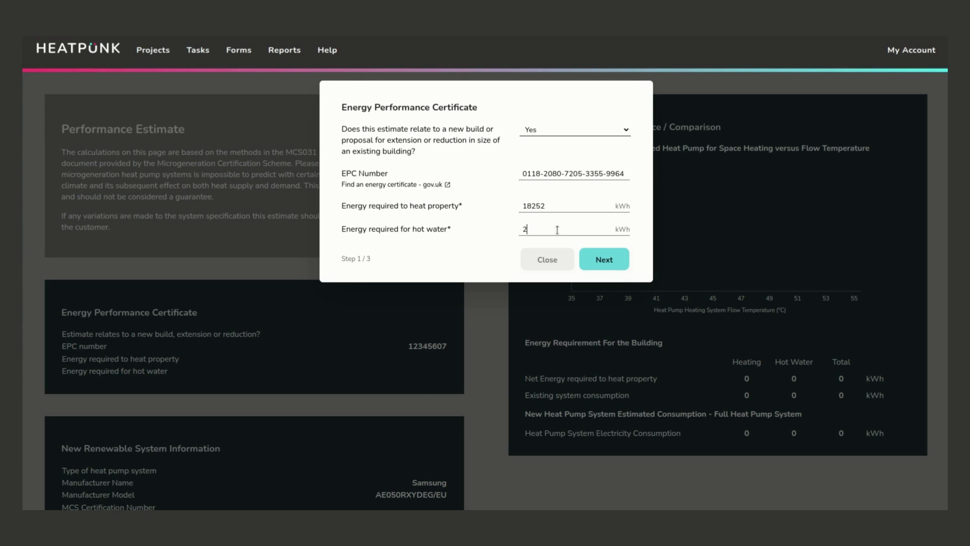
pyautogui.write('5')
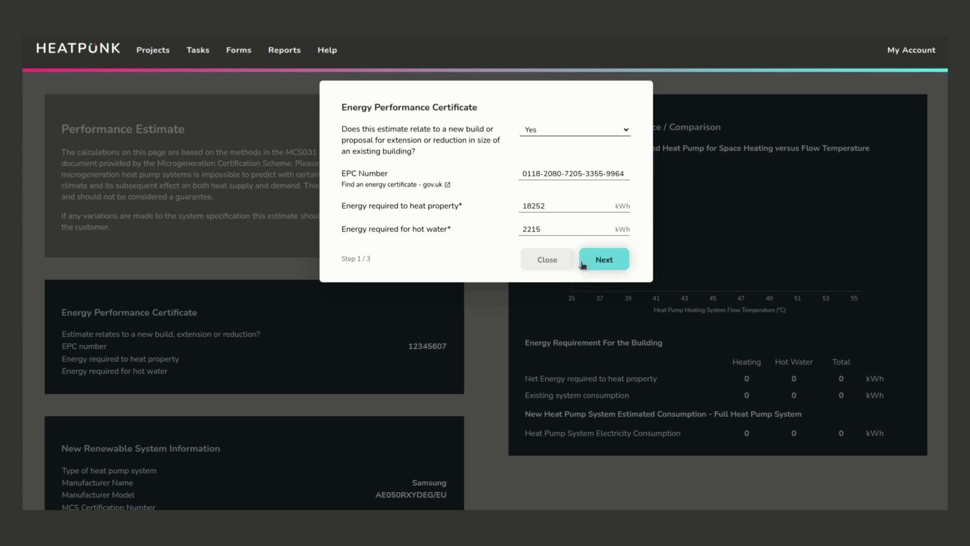
pyautogui.click(594, 131)
pyautogui.click(588, 153)
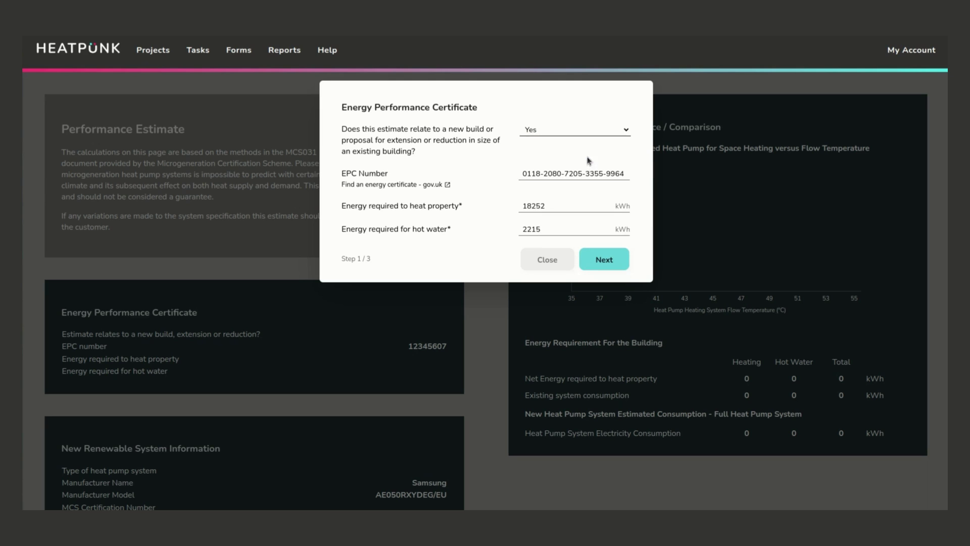
pyautogui.click(614, 259)
# Step: Enter the MCS certification number and cylinder size, then describe the existing system as gas heating and hot water, 1994-2007, 75% efficient
pyautogui.click(535, 155)
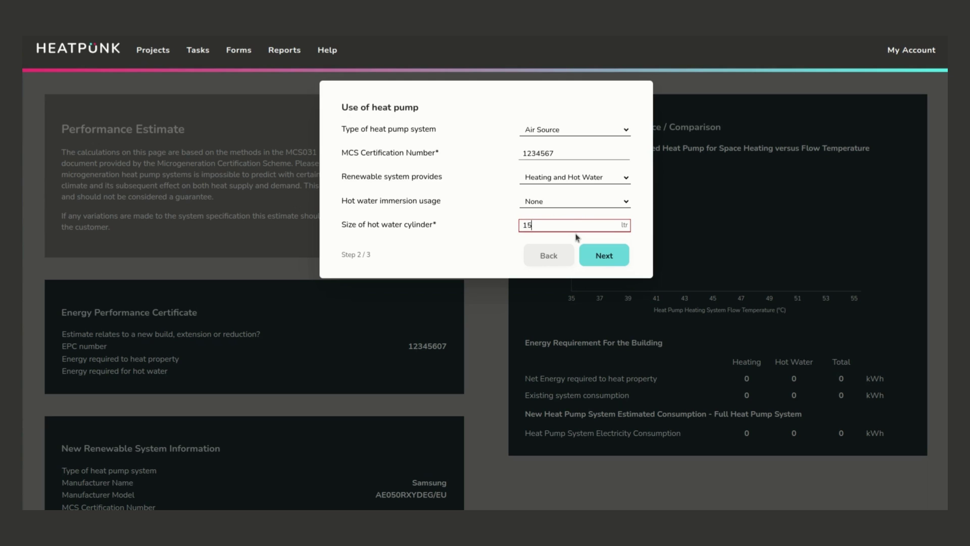
pyautogui.click(600, 254)
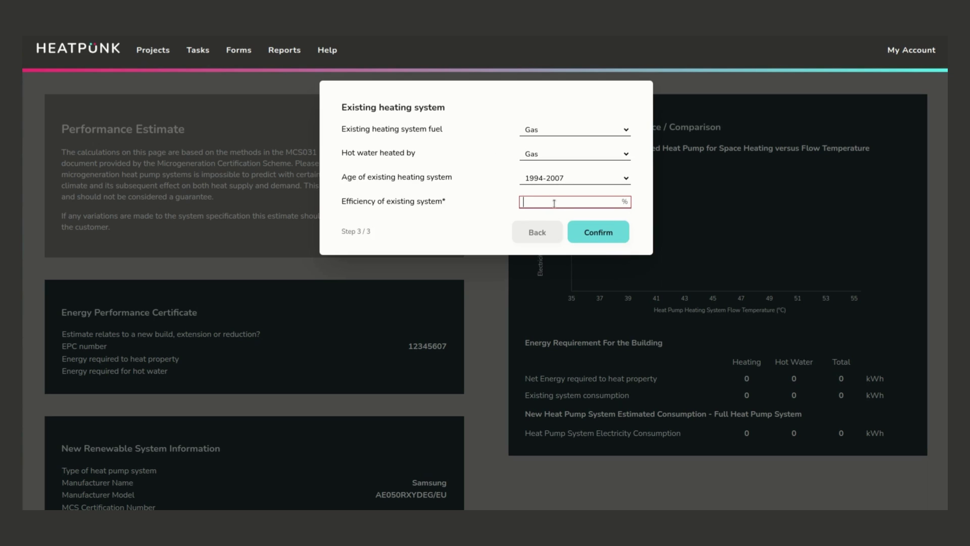
pyautogui.click(602, 235)
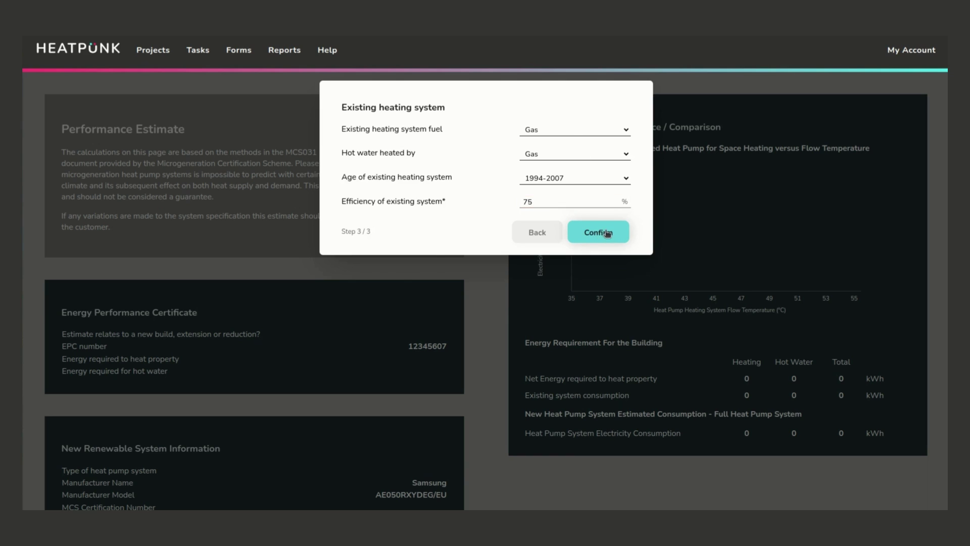
# Step: Review the performance estimate's system information, consumption graph and energy requirement comparison
pyautogui.scroll(-1, 720, 212)
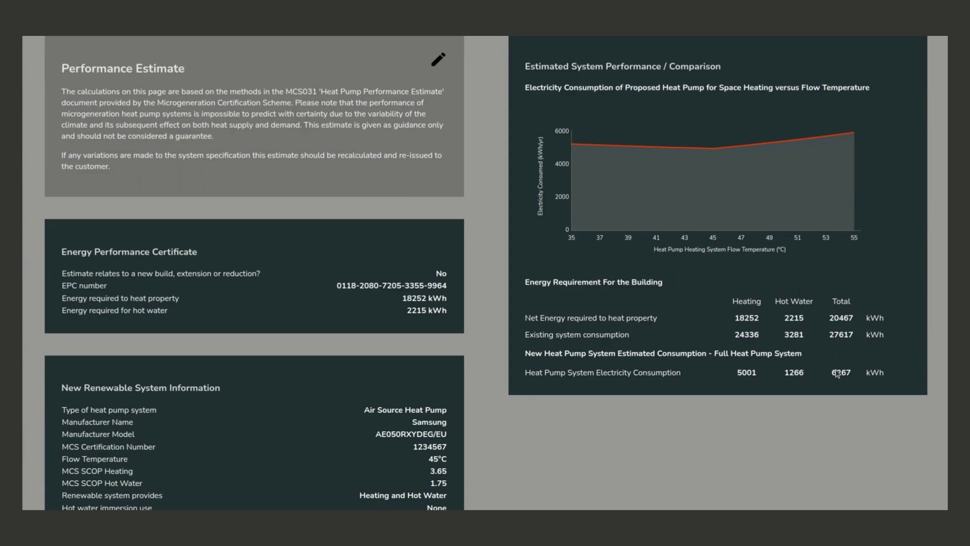
pyautogui.scroll(-3, 836, 374)
pyautogui.scroll(3, 651, 415)
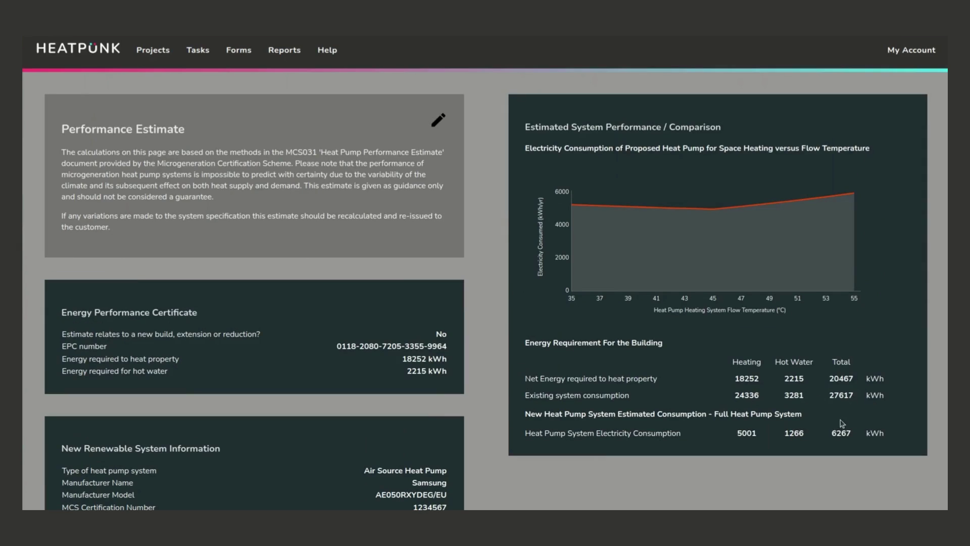
pyautogui.scroll(-1, 840, 418)
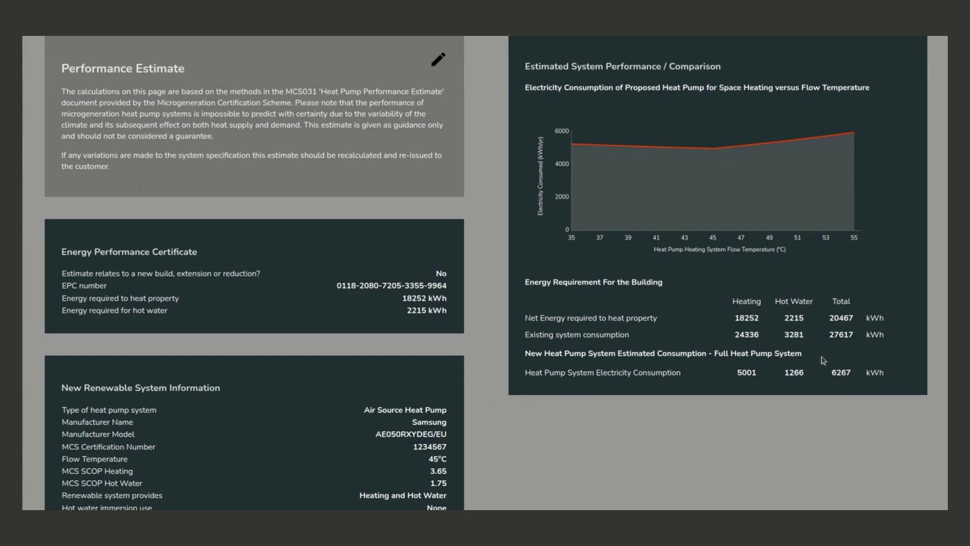